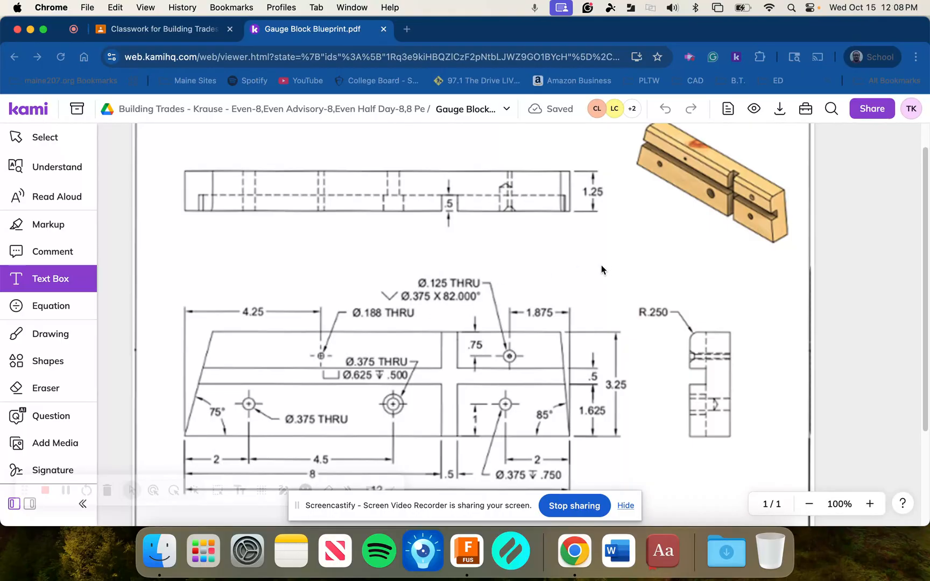
- Switch to Autodesk Fusion, open the Gauge Block - Add Dados design to examine its grooves, and close it again
{"action": "left_click", "coordinate": [476, 558]}
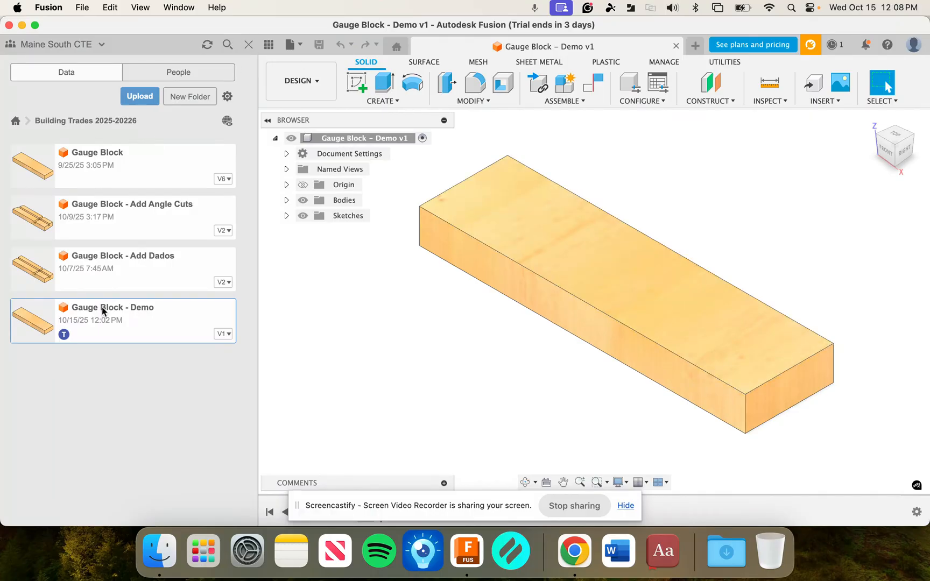
{"action": "left_click", "coordinate": [247, 45]}
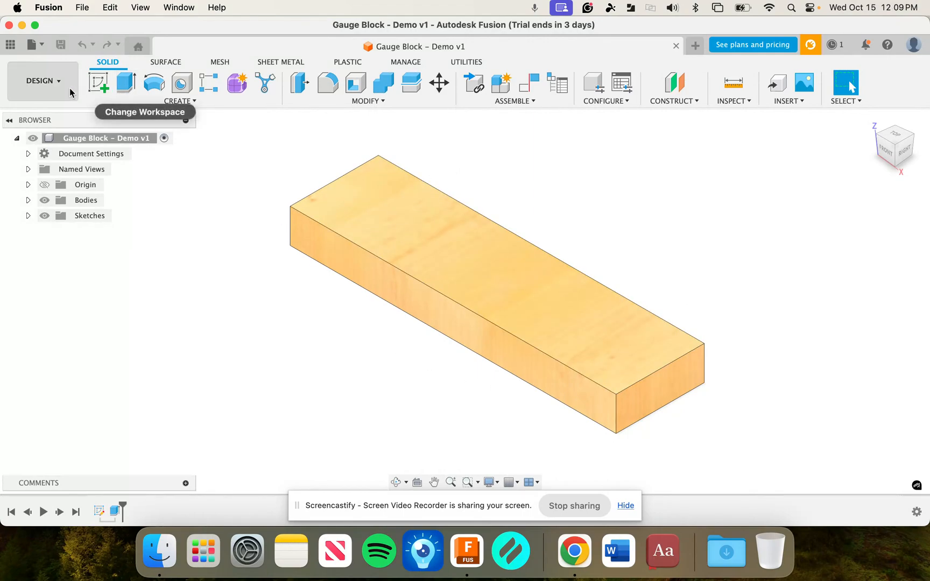
{"action": "left_click", "coordinate": [10, 45]}
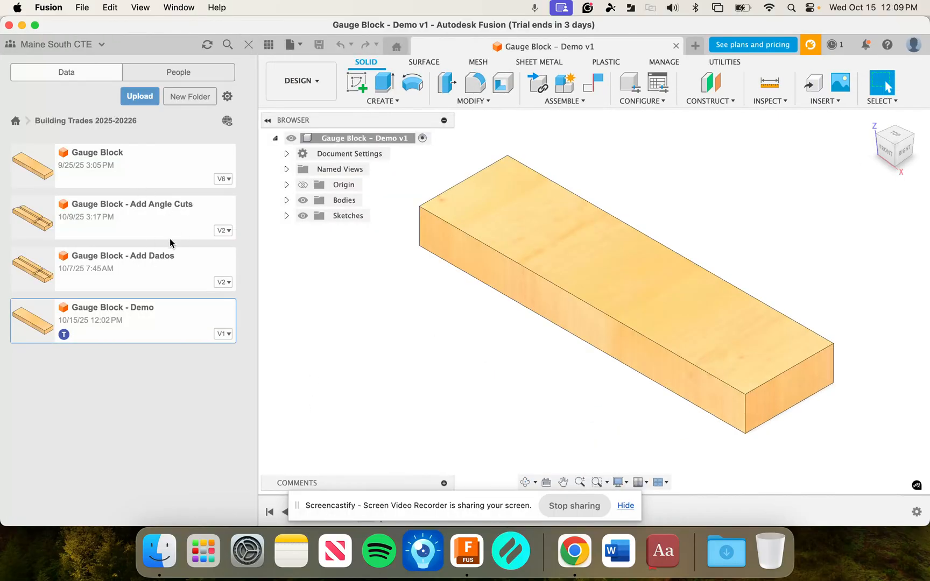
{"action": "double_click", "coordinate": [168, 284]}
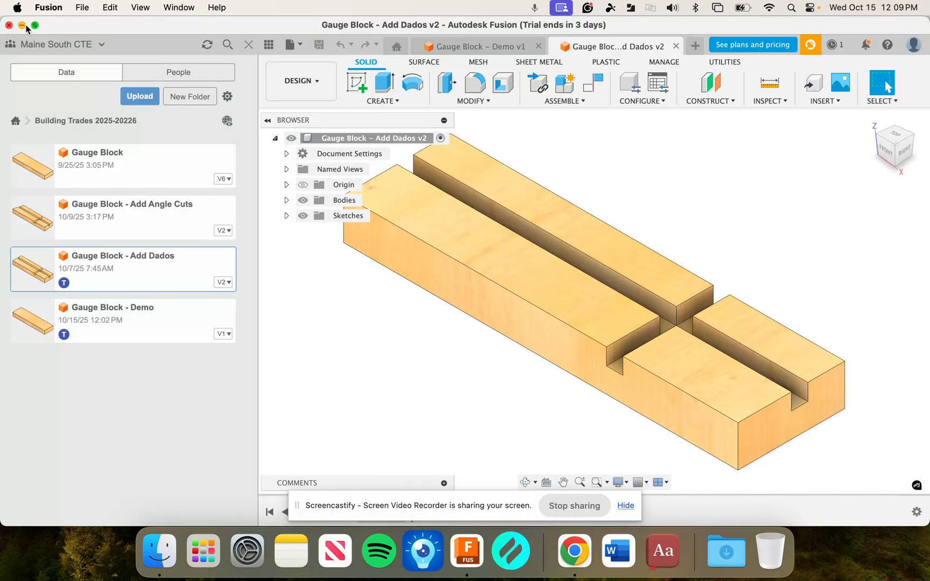
{"action": "left_click", "coordinate": [676, 46]}
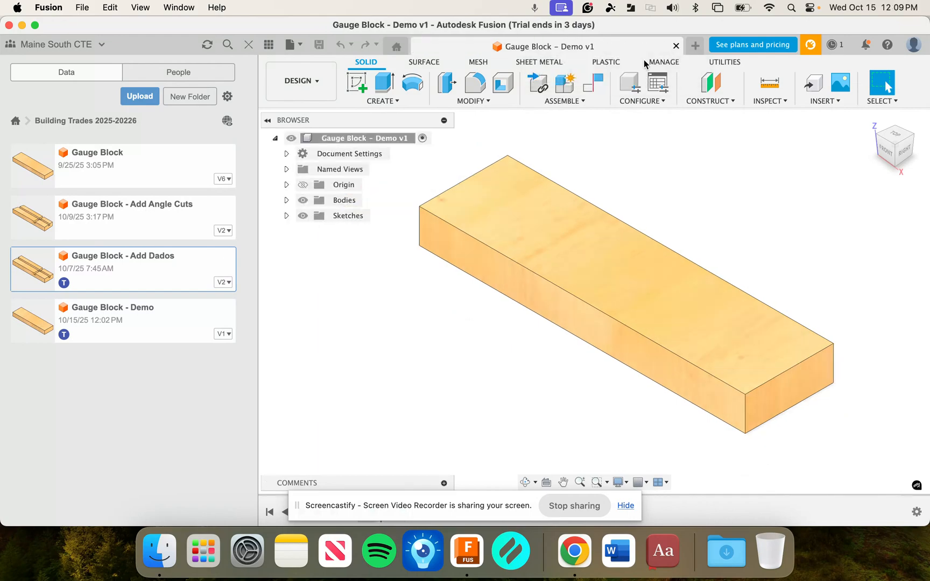
- Open the Gauge Block - Add Angle Cuts design and examine its angled ends from above with the block's length horizontal
{"action": "double_click", "coordinate": [162, 218]}
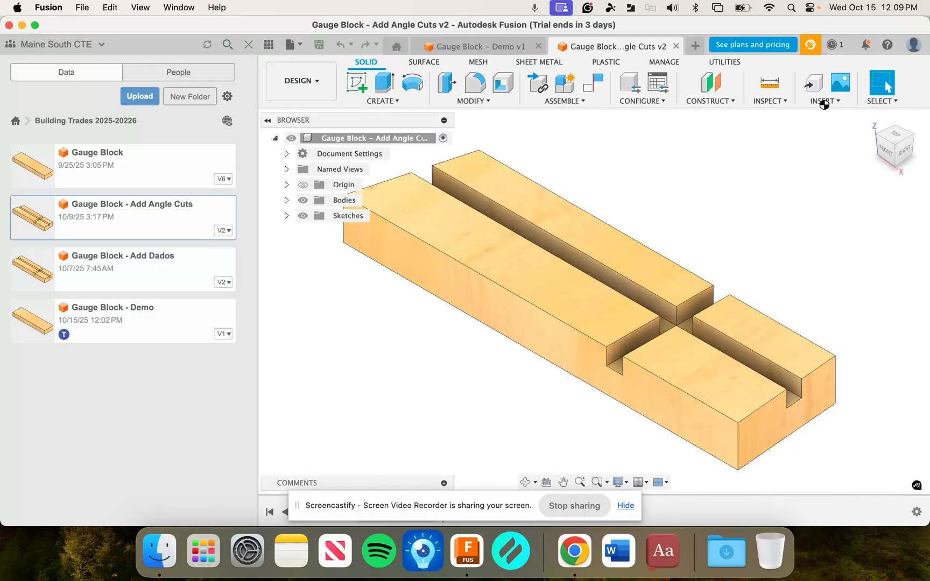
{"action": "left_click", "coordinate": [896, 136]}
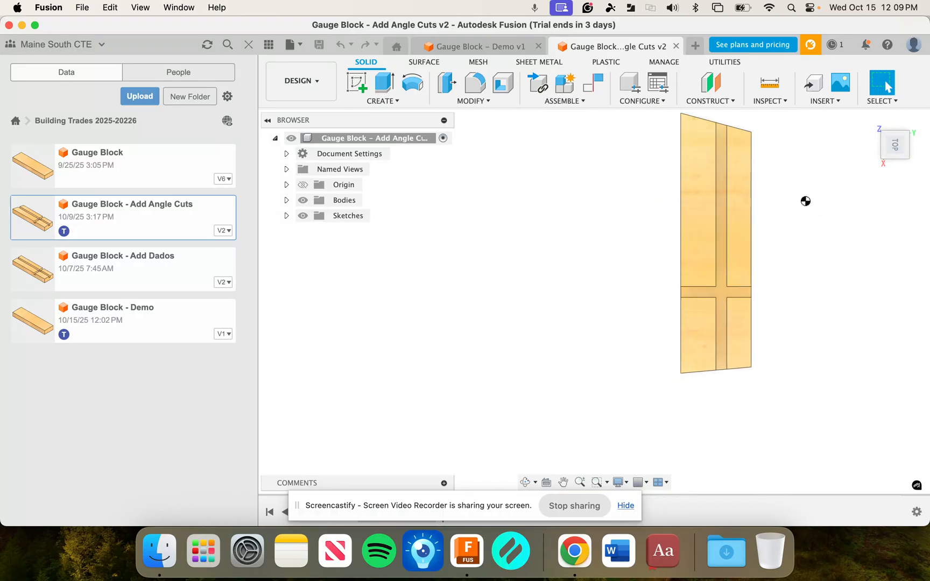
{"action": "left_click", "coordinate": [911, 119]}
{"action": "scroll", "coordinate": [650, 149], "scroll_direction": "down", "scroll_amount": 2}
{"action": "middle_click_drag", "start_coordinate": [613, 242], "coordinate": [678, 409]}
{"action": "scroll", "coordinate": [633, 336], "scroll_direction": "down", "scroll_amount": 2}
{"action": "scroll", "coordinate": [624, 318], "scroll_direction": "up", "scroll_amount": 4}
{"action": "scroll", "coordinate": [624, 318], "scroll_direction": "up", "scroll_amount": 3}
{"action": "middle_click_drag", "start_coordinate": [606, 260], "coordinate": [603, 91]}
{"action": "middle_click_drag", "start_coordinate": [632, 202], "coordinate": [637, 249]}
{"action": "scroll", "coordinate": [639, 305], "scroll_direction": "up", "scroll_amount": 2}
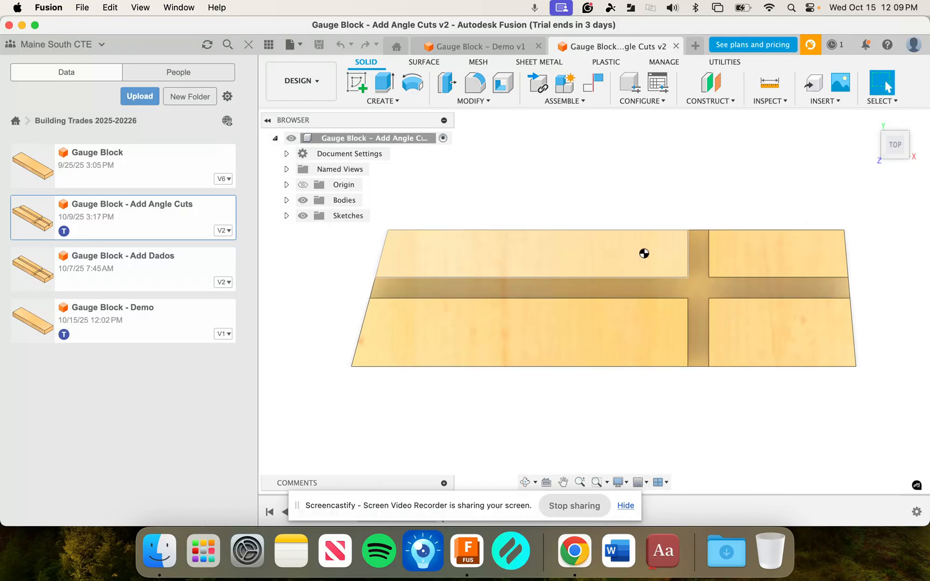
- Review the gauge block blueprint in Chrome and return to the Gauge Block - Demo design in Fusion
{"action": "left_click", "coordinate": [573, 553]}
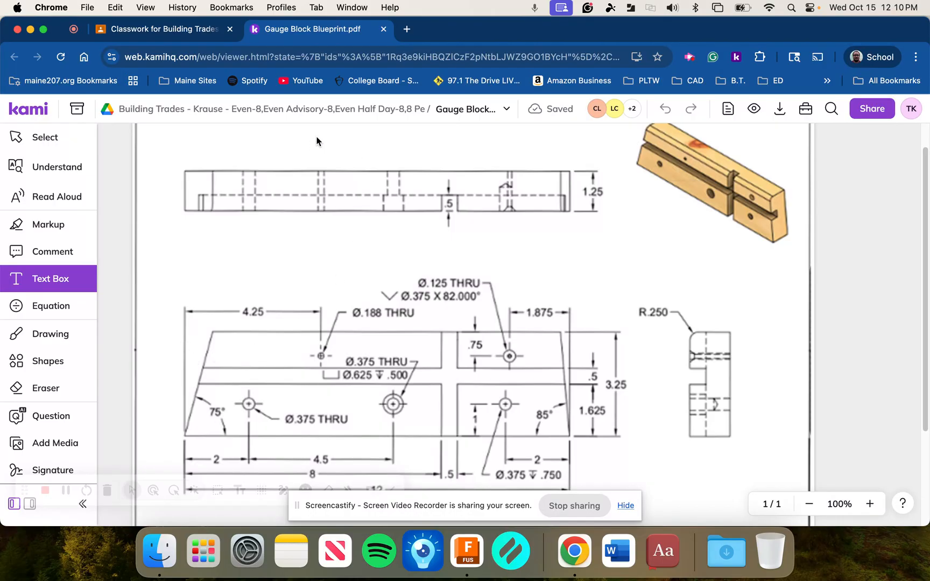
{"action": "left_click", "coordinate": [482, 561]}
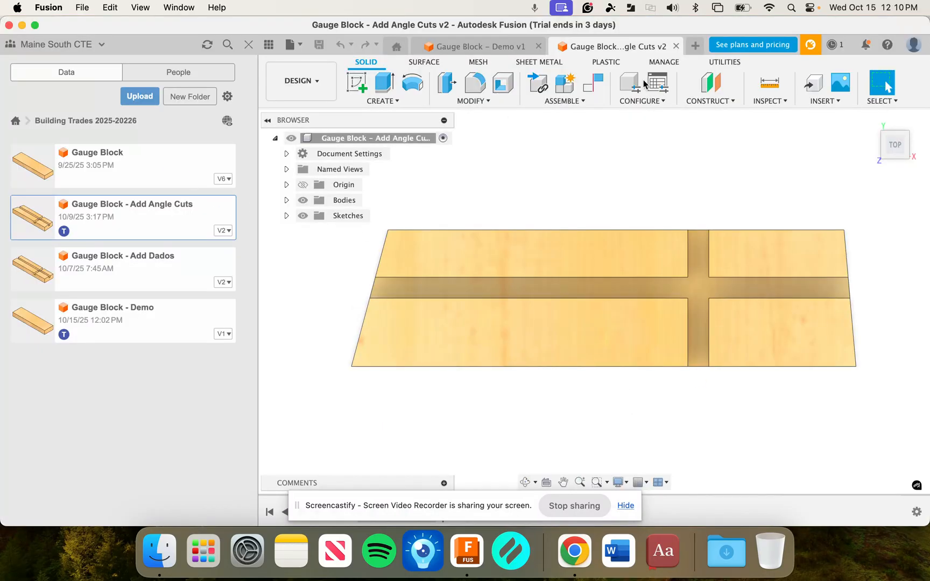
{"action": "left_click", "coordinate": [471, 47]}
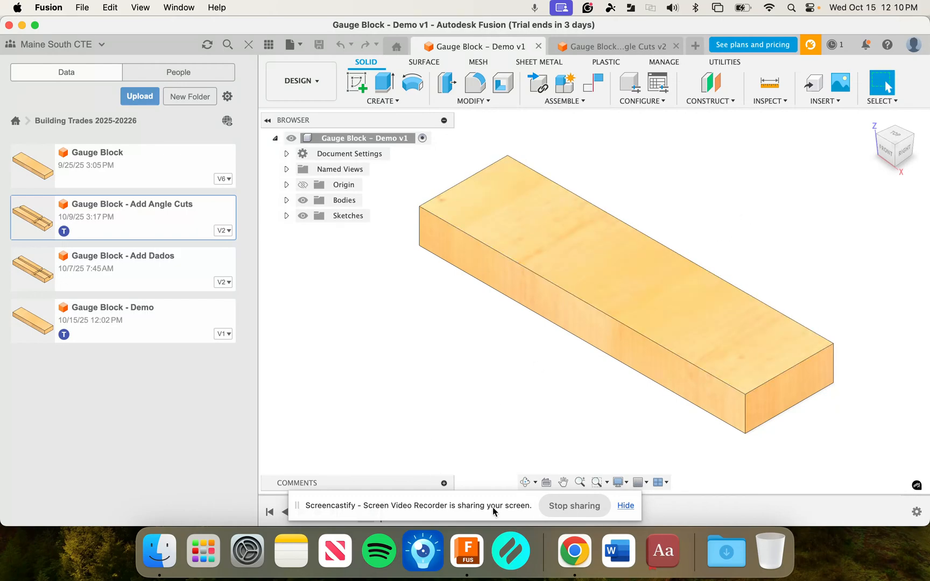
{"action": "left_click", "coordinate": [624, 506]}
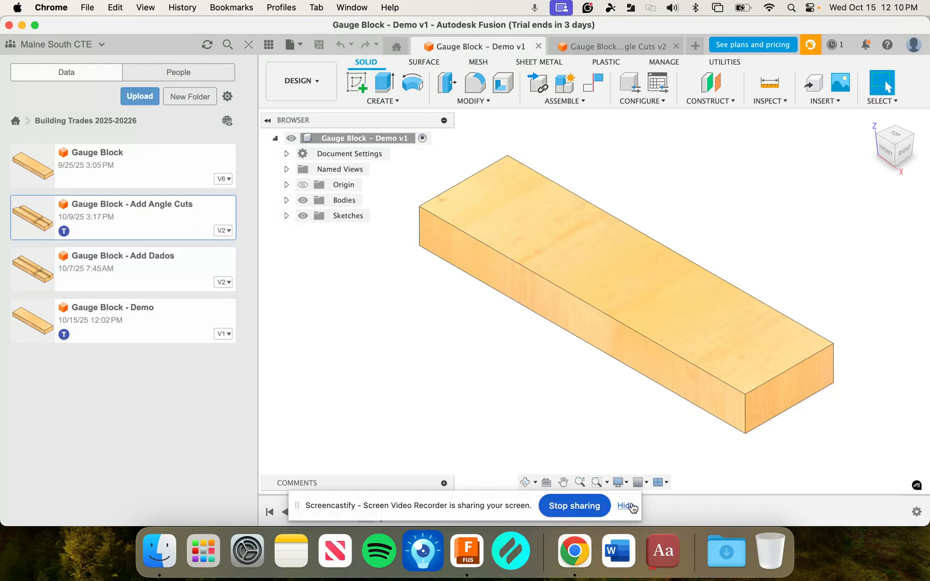
{"action": "left_click", "coordinate": [445, 559]}
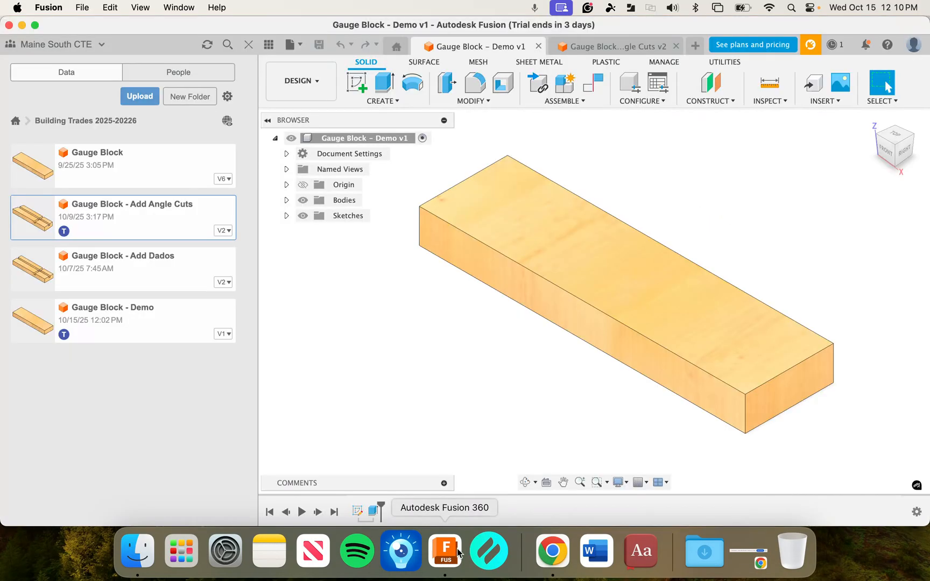
- Open the base rectangle sketch of the Gauge Block - Demo for editing and hide the project file list
{"action": "double_click", "coordinate": [358, 511]}
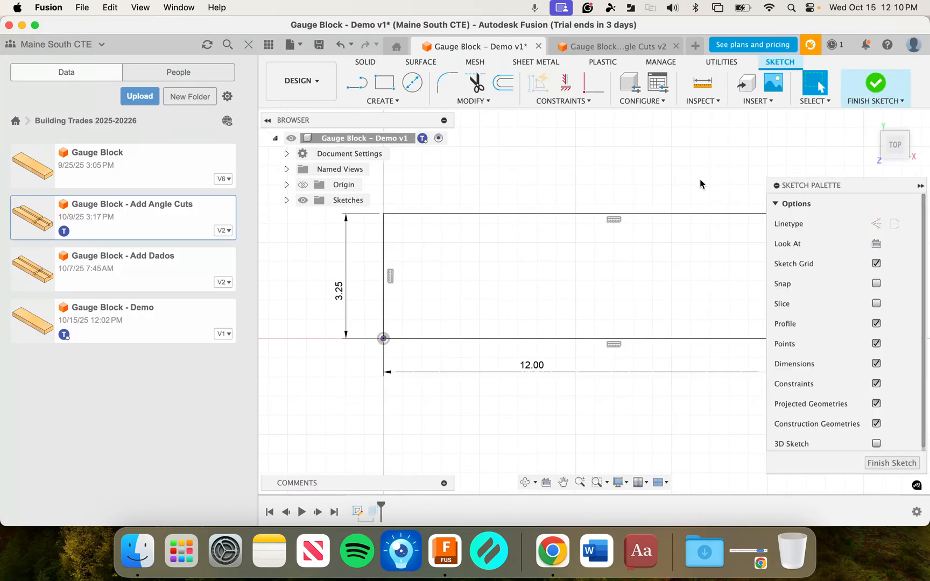
{"action": "middle_click_drag", "start_coordinate": [563, 236], "coordinate": [380, 277]}
{"action": "left_click", "coordinate": [249, 44]}
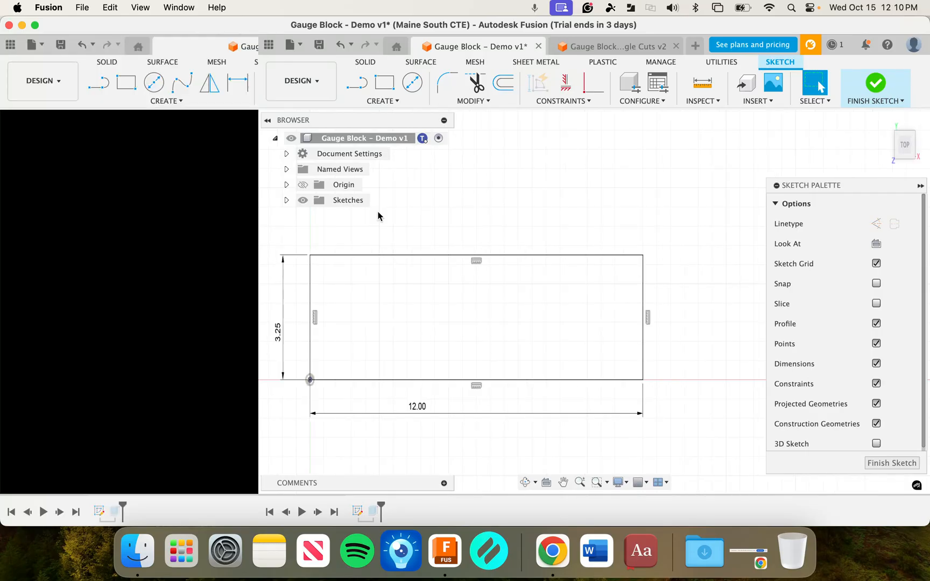
{"action": "mouse_move", "coordinate": [537, 270]}
{"action": "middle_mouse_down"}
{"action": "mouse_move", "coordinate": [535, 259]}
{"action": "mouse_move", "coordinate": [564, 240]}
{"action": "mouse_move", "coordinate": [536, 247]}
{"action": "middle_mouse_up"}
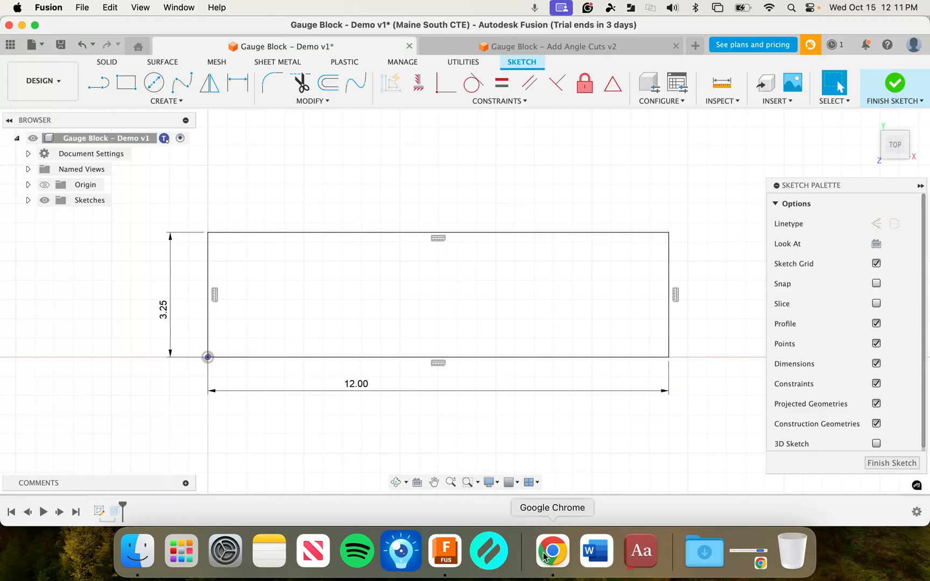
- Check the block's overall dimensions on the blueprint in Chrome and return to the Fusion sketch
{"action": "left_click", "coordinate": [553, 566]}
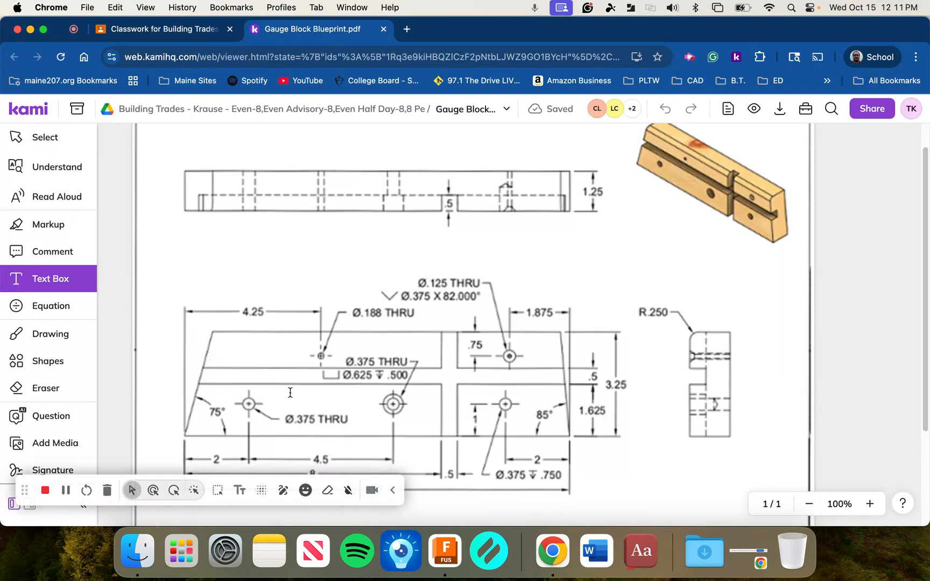
{"action": "left_click", "coordinate": [639, 186]}
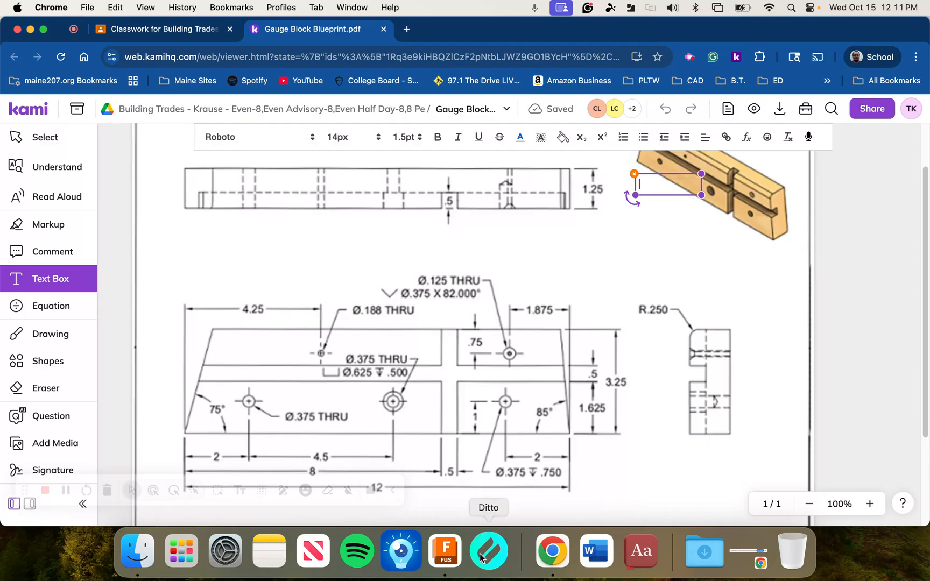
{"action": "left_click", "coordinate": [448, 555]}
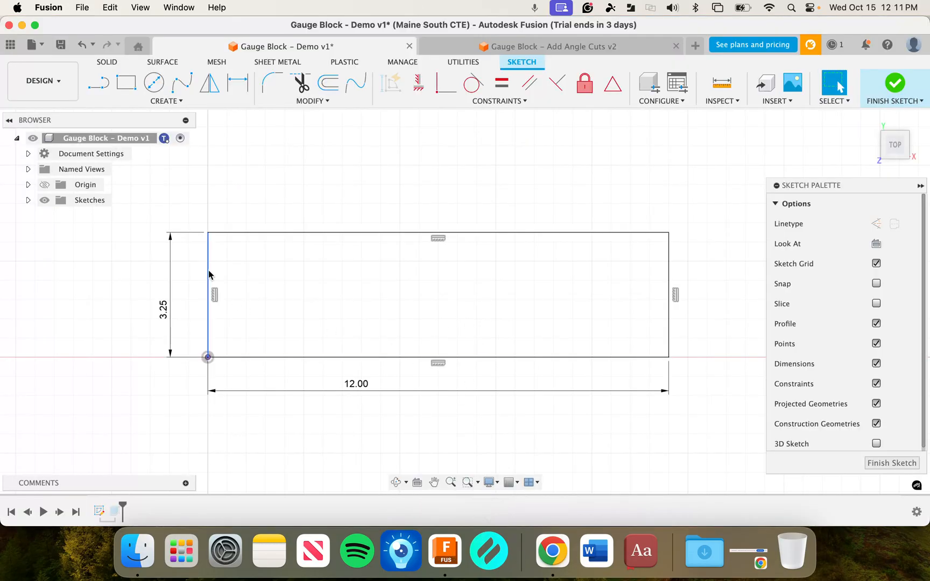
- Set the base rectangle's height dimension to 4 in
{"action": "left_click", "coordinate": [170, 288]}
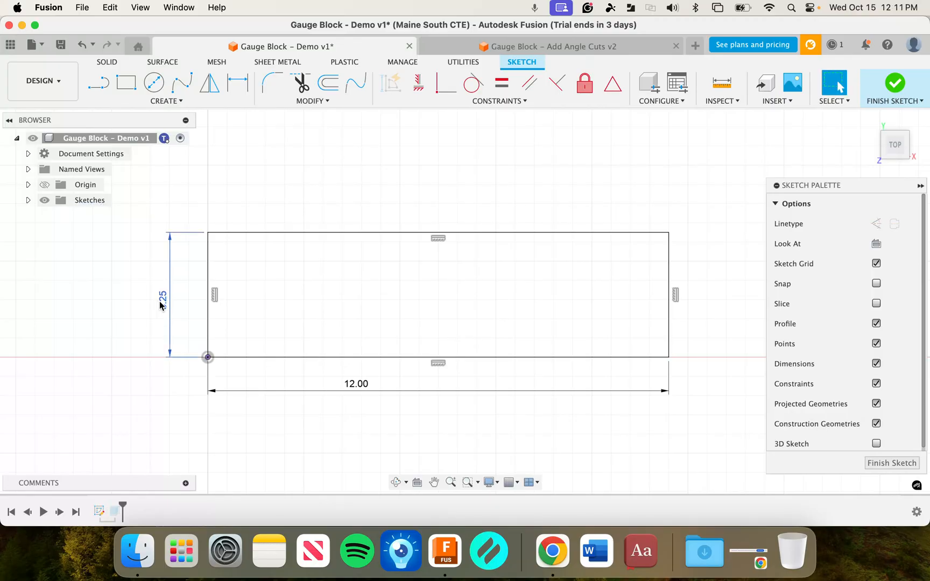
{"action": "double_click", "coordinate": [164, 305]}
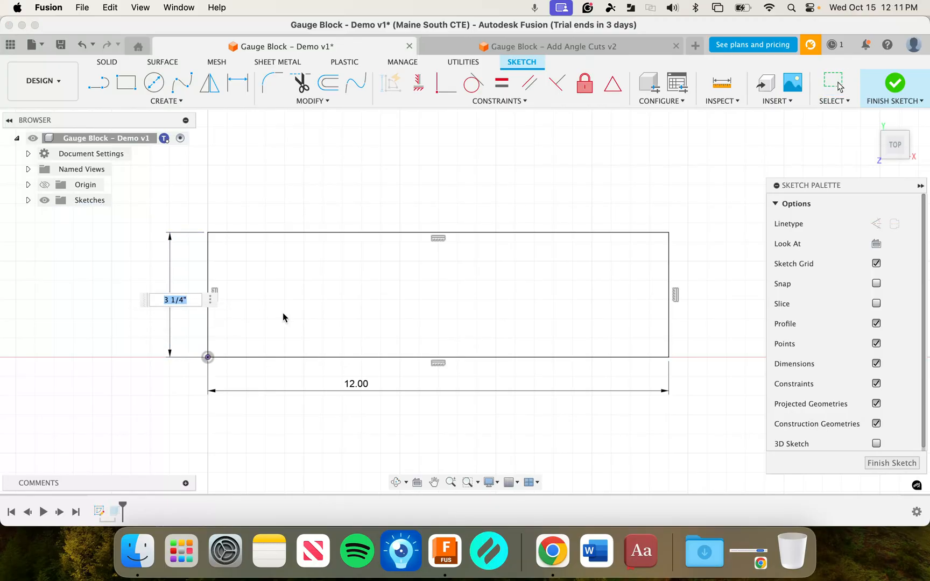
{"action": "type", "text": "4"}
{"action": "key", "text": "Return"}
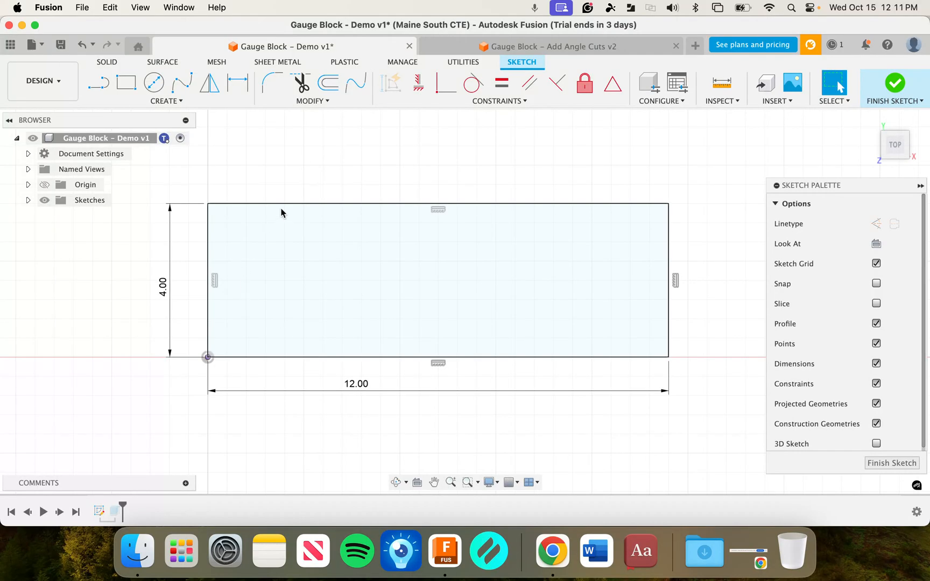
- Set the base rectangle's height dimension to 3.25 in and finish the sketch
{"action": "double_click", "coordinate": [165, 288]}
{"action": "type", "text": "3"}
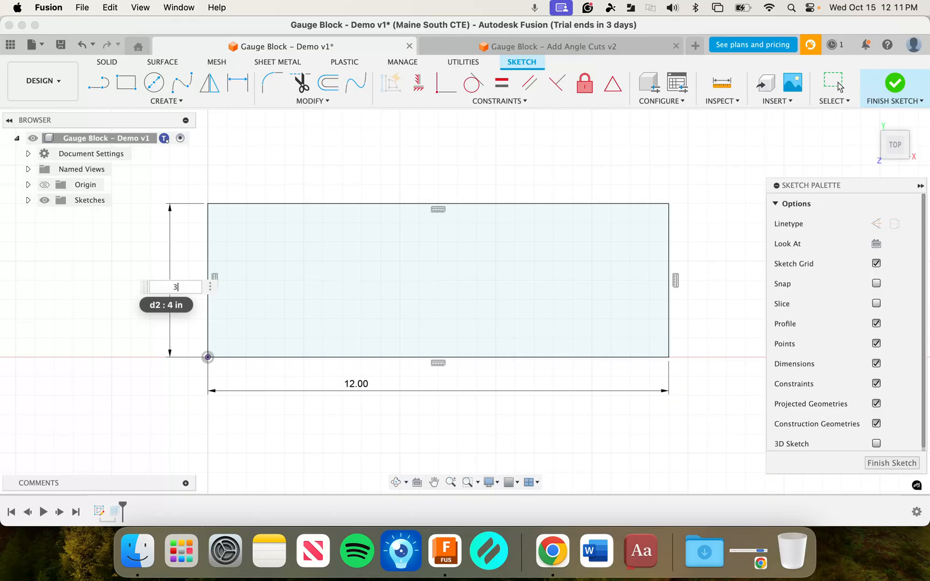
{"action": "type", "text": ".25"}
{"action": "key", "text": "Return"}
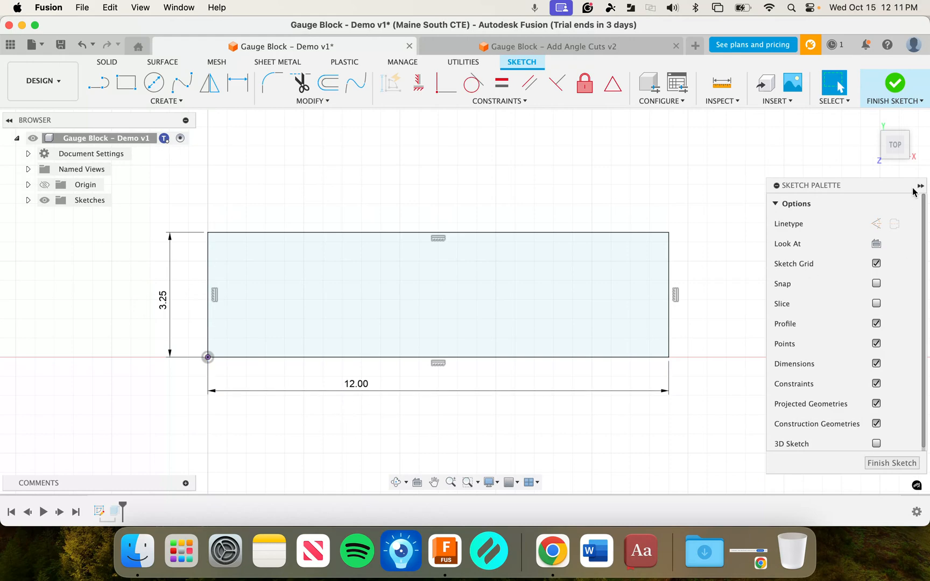
{"action": "left_click", "coordinate": [893, 87]}
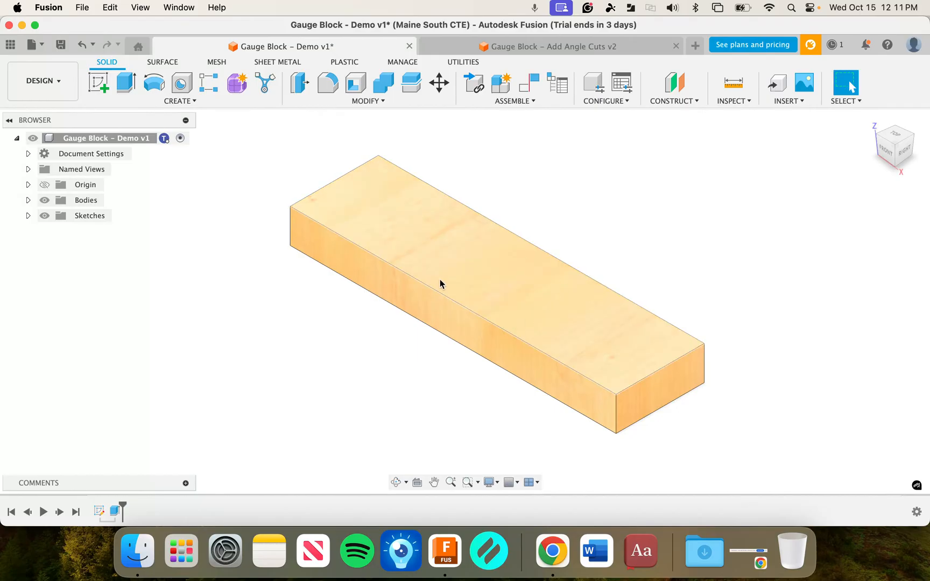
- Open the block's extrusion settings, compare the thickness with the blueprint in Chrome, and leave the extrusion without changes
{"action": "double_click", "coordinate": [115, 512]}
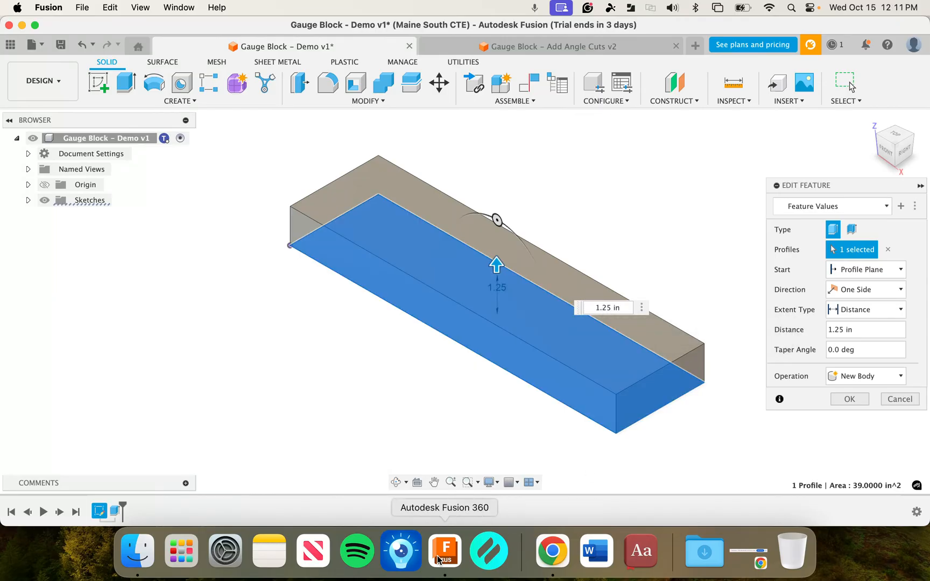
{"action": "left_click", "coordinate": [547, 564]}
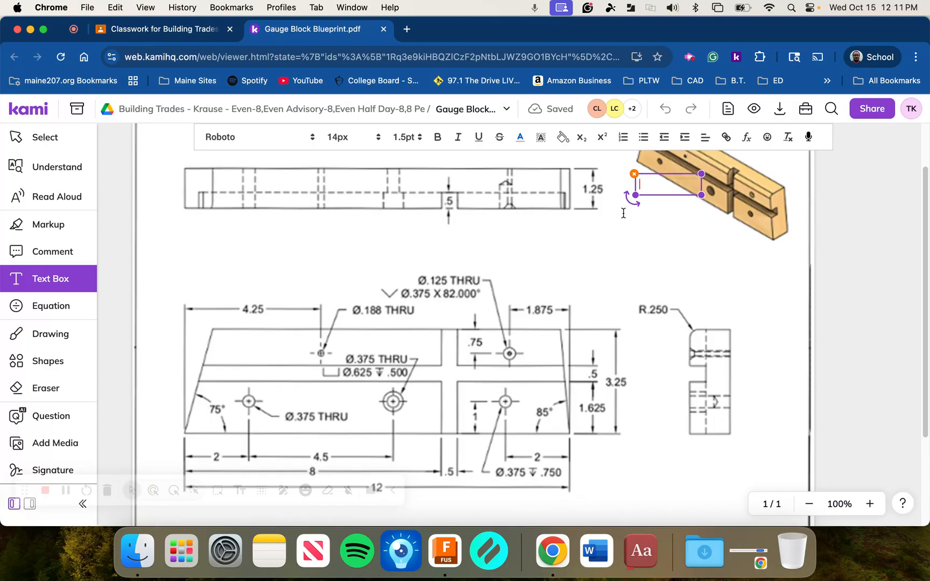
{"action": "left_click", "coordinate": [574, 221]}
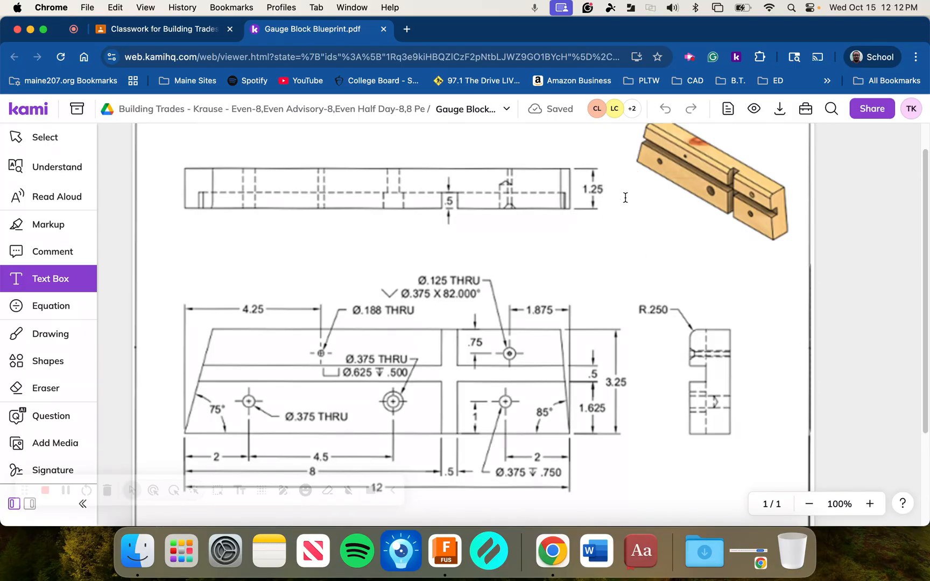
{"action": "left_click", "coordinate": [446, 557]}
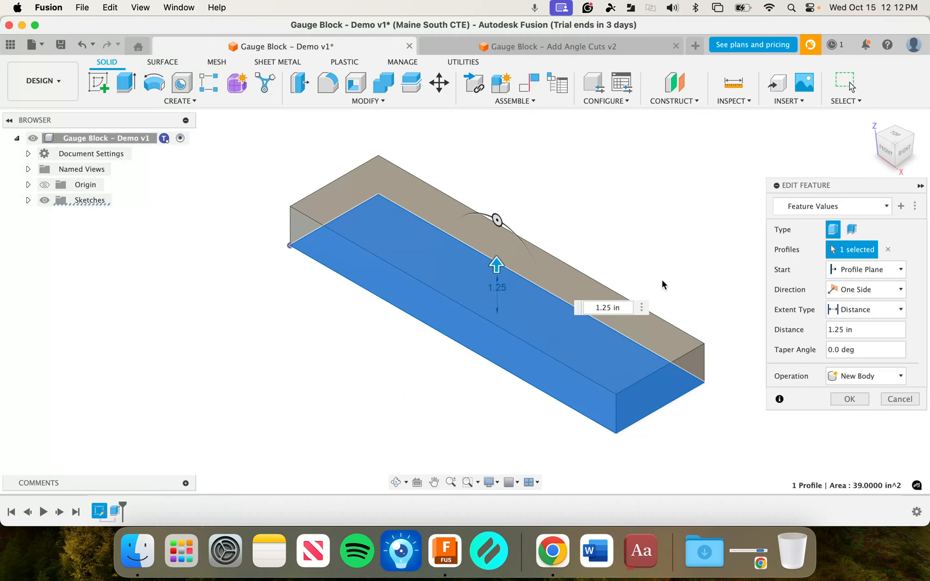
{"action": "left_click", "coordinate": [888, 402]}
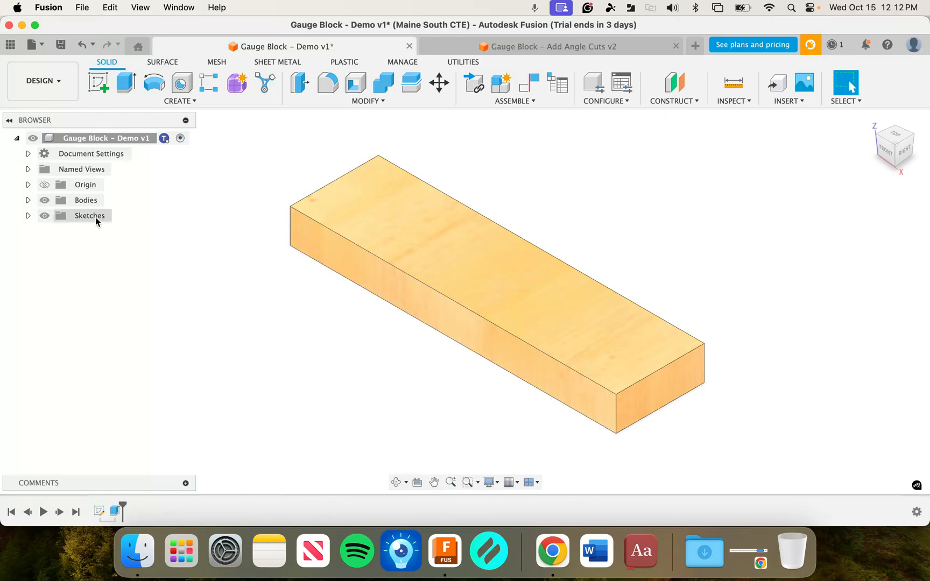
- Edit the block's base sketch and delete the vertical constraints from both short ends of the rectangle
{"action": "double_click", "coordinate": [99, 511]}
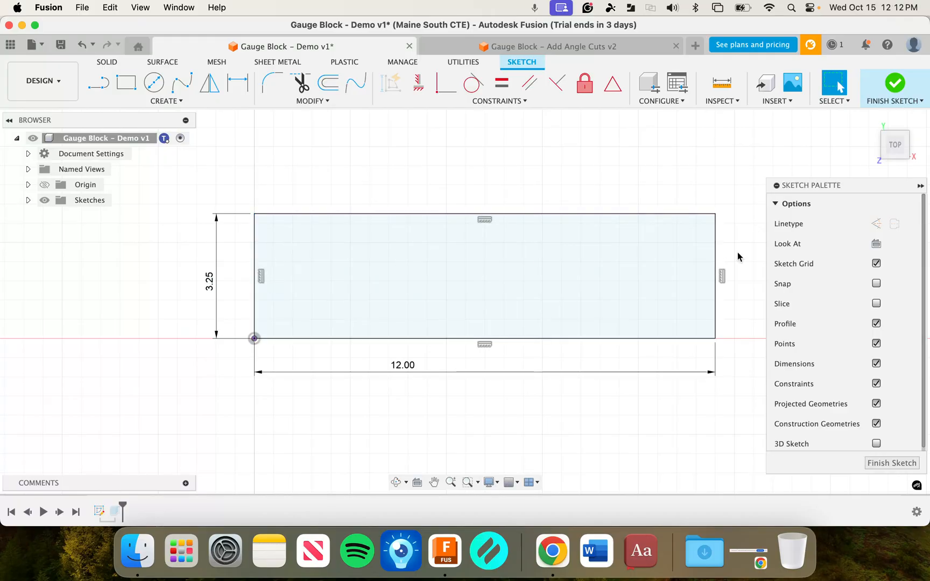
{"action": "left_click", "coordinate": [531, 213]}
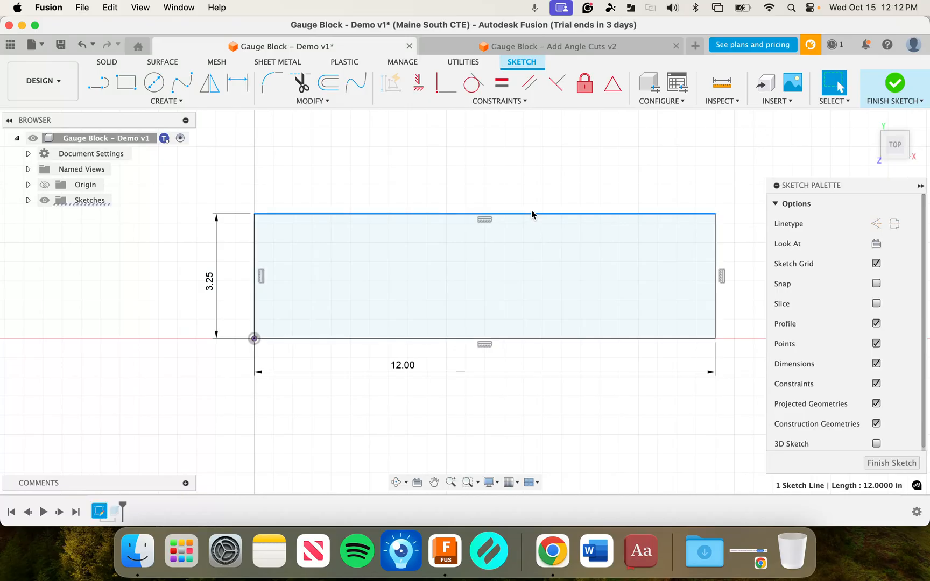
{"action": "left_click", "coordinate": [527, 155]}
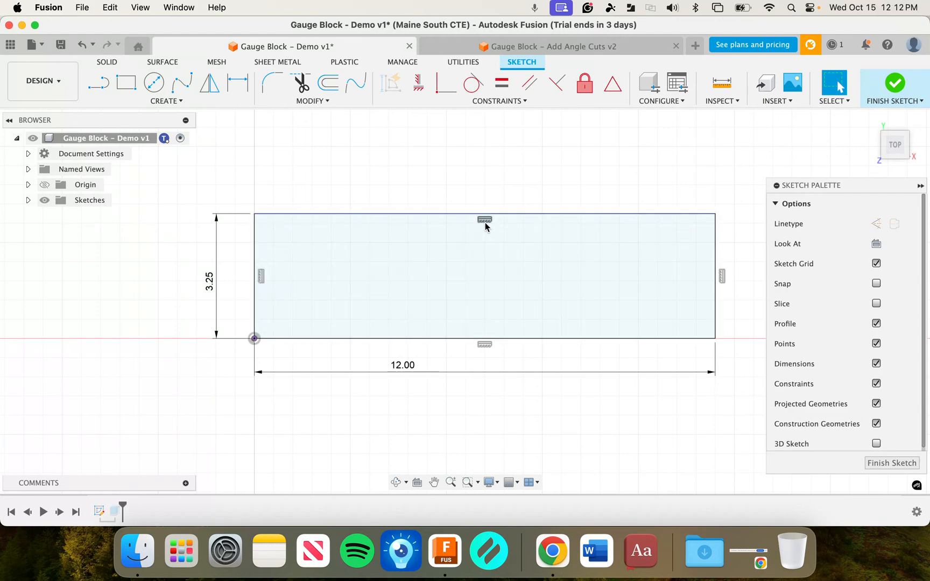
{"action": "left_click", "coordinate": [498, 102]}
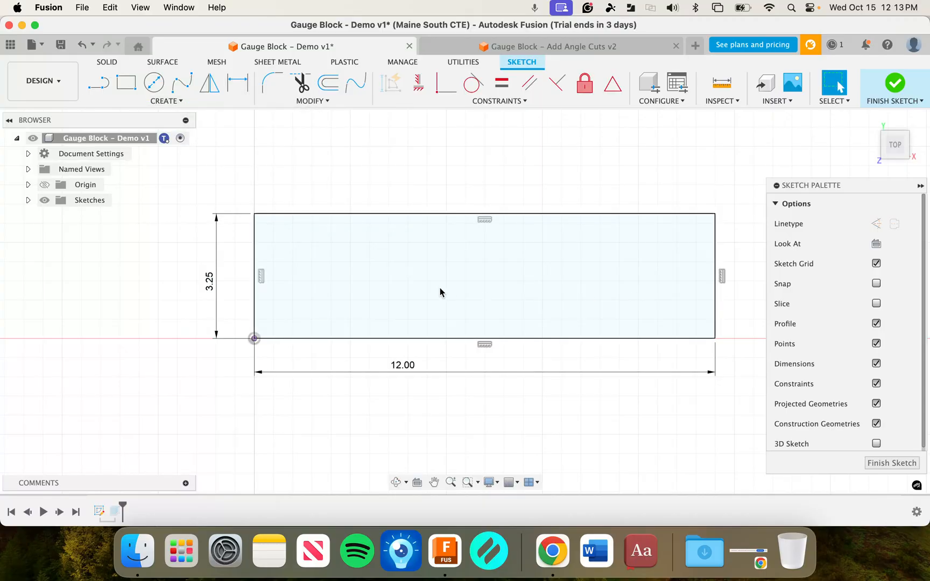
{"action": "left_click", "coordinate": [723, 276]}
{"action": "right_click", "coordinate": [725, 278]}
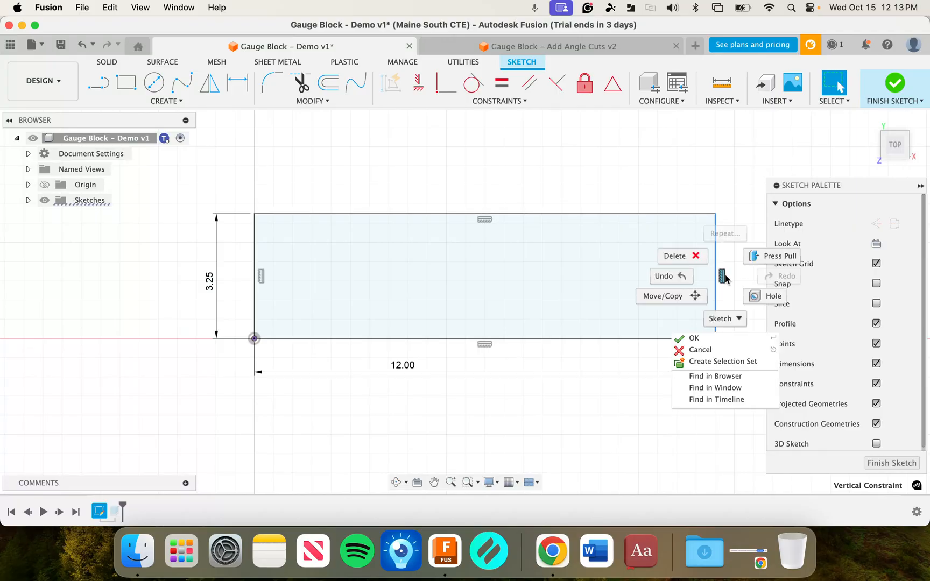
{"action": "left_click", "coordinate": [675, 256]}
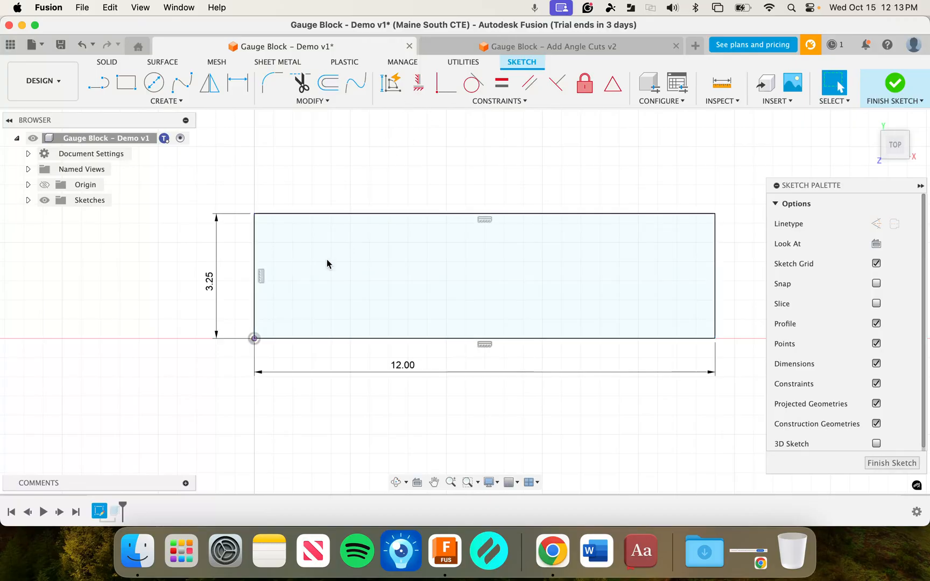
{"action": "right_click", "coordinate": [261, 280]}
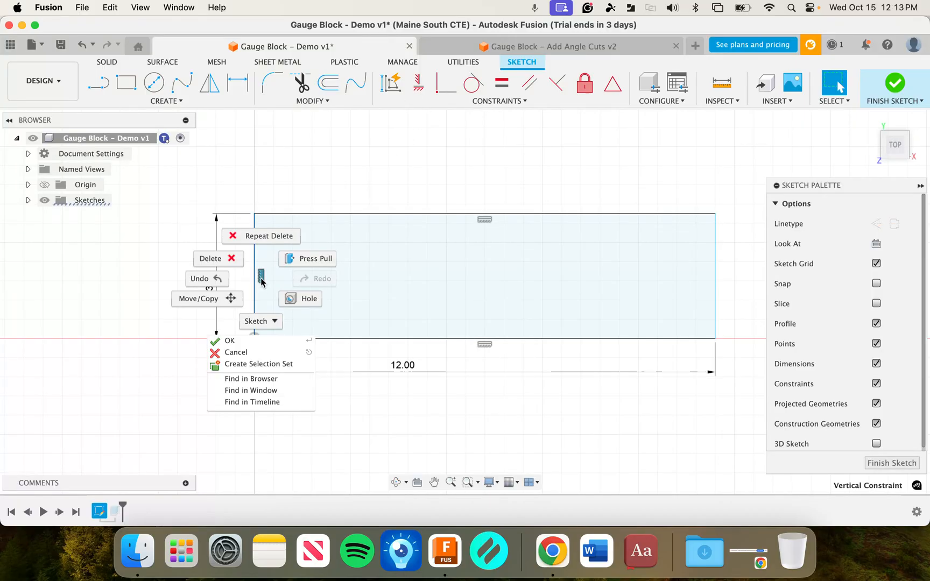
{"action": "left_click", "coordinate": [227, 262]}
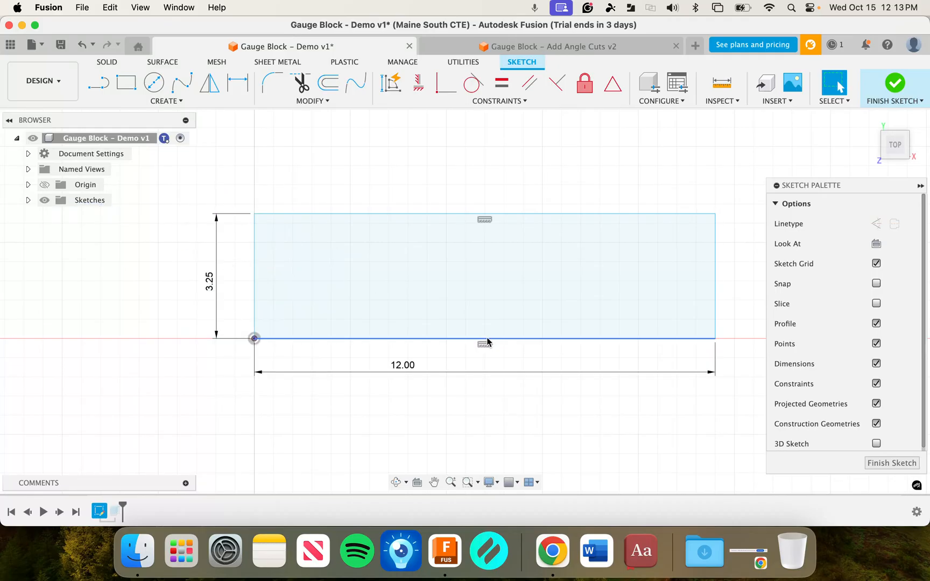
- Try slanting the rectangle's left end line outward to test its freedom, and undo the move
{"action": "left_click", "coordinate": [463, 213]}
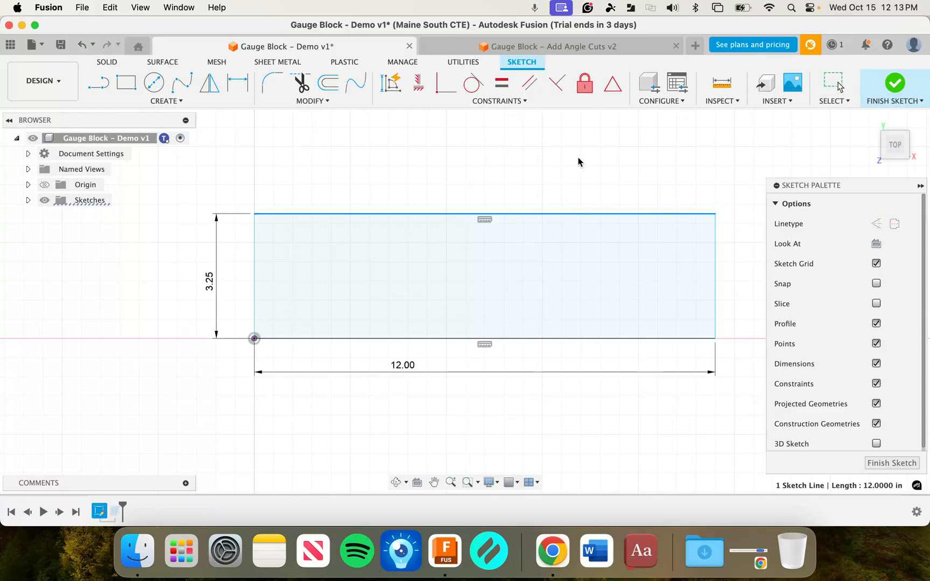
{"action": "left_click_drag", "start_coordinate": [253, 261], "coordinate": [202, 261]}
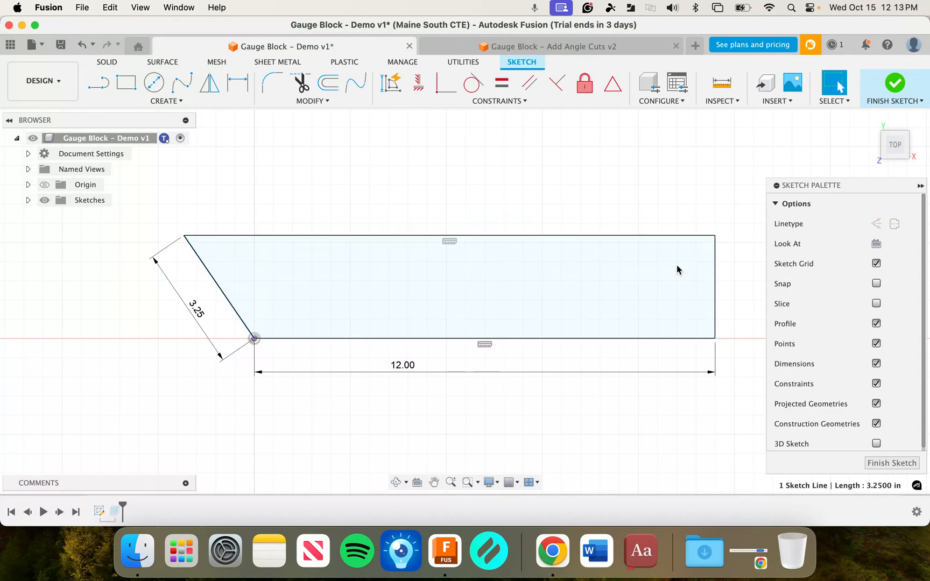
{"action": "left_click", "coordinate": [530, 172]}
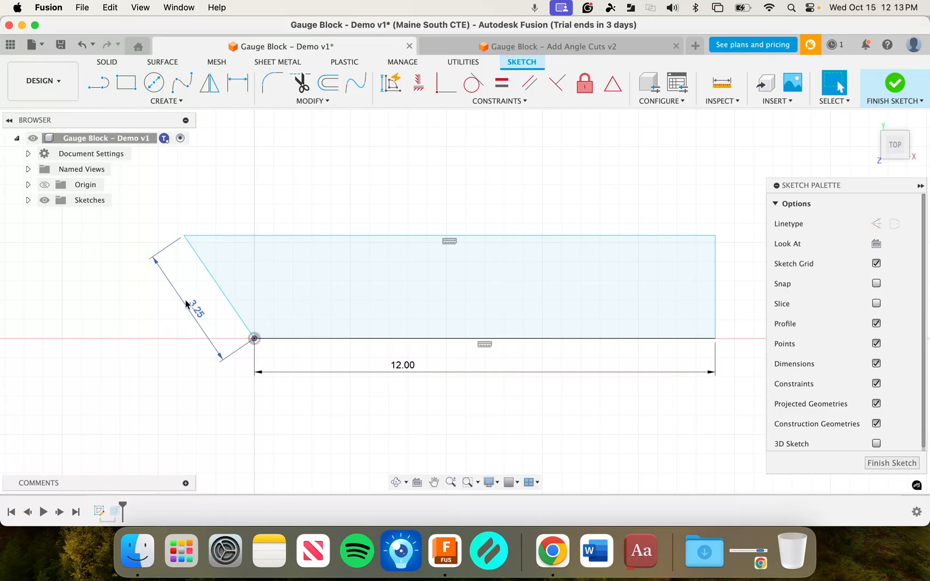
{"action": "key", "text": "super+z"}
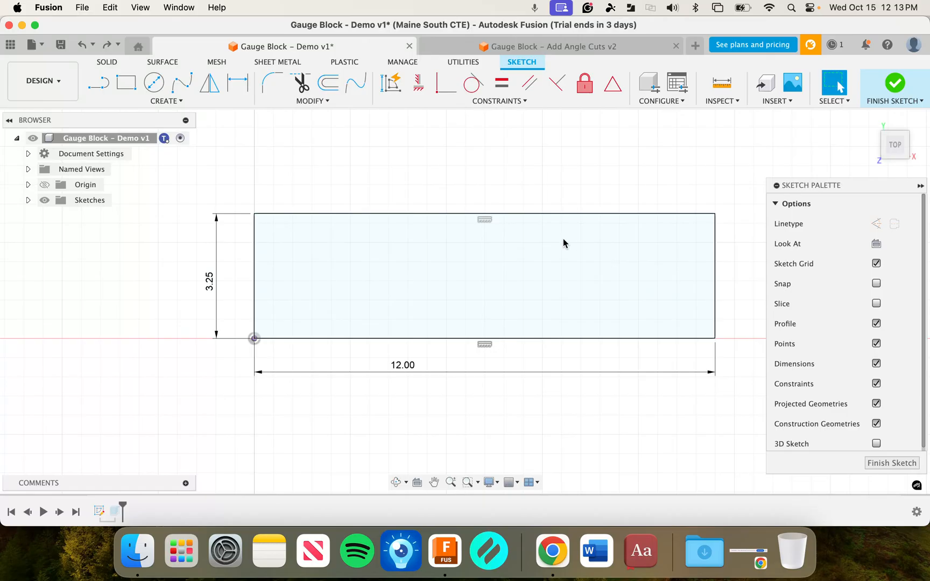
- Add an angle dimension between the rectangle's bottom line and left end line, accepting 90 degrees
{"action": "left_click", "coordinate": [240, 85]}
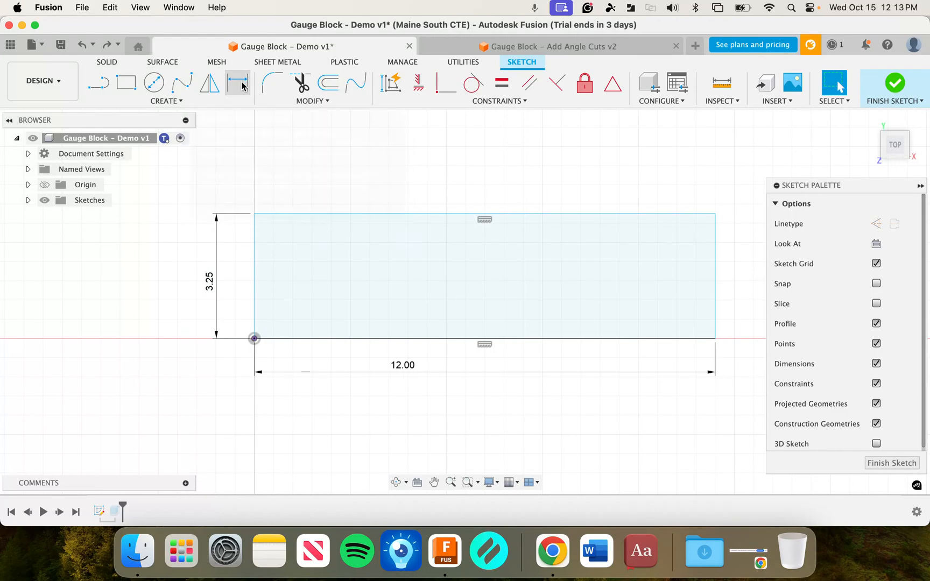
{"action": "left_click", "coordinate": [298, 339]}
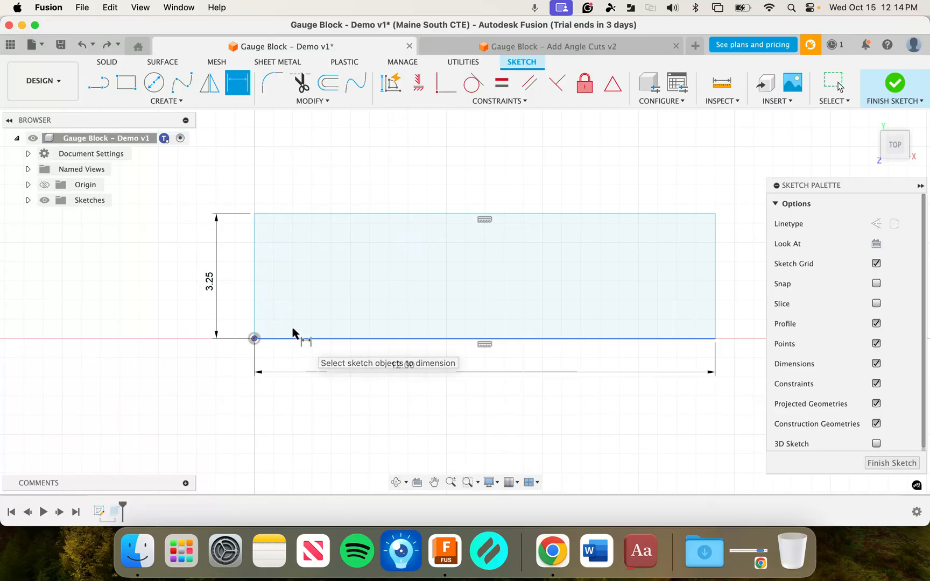
{"action": "left_click", "coordinate": [255, 276]}
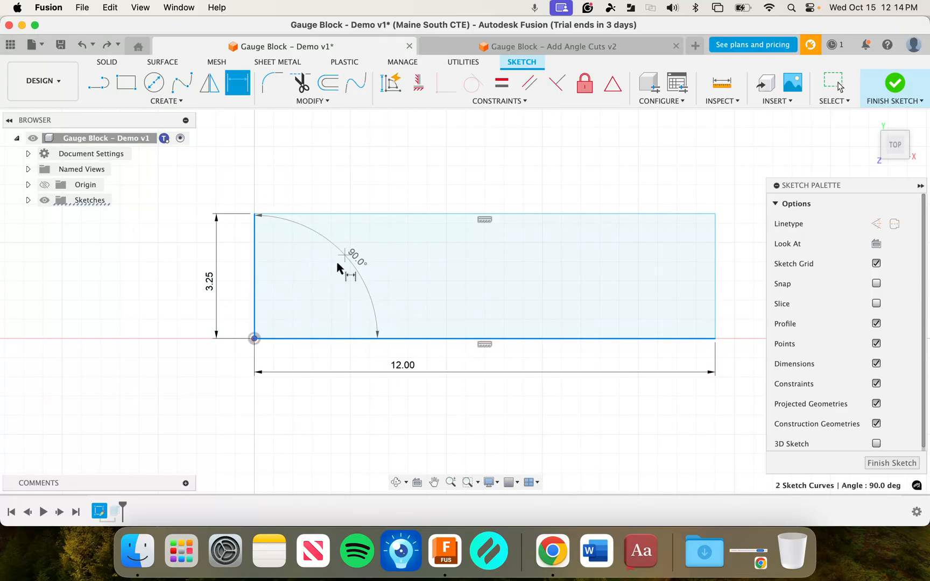
{"action": "left_click", "coordinate": [327, 270]}
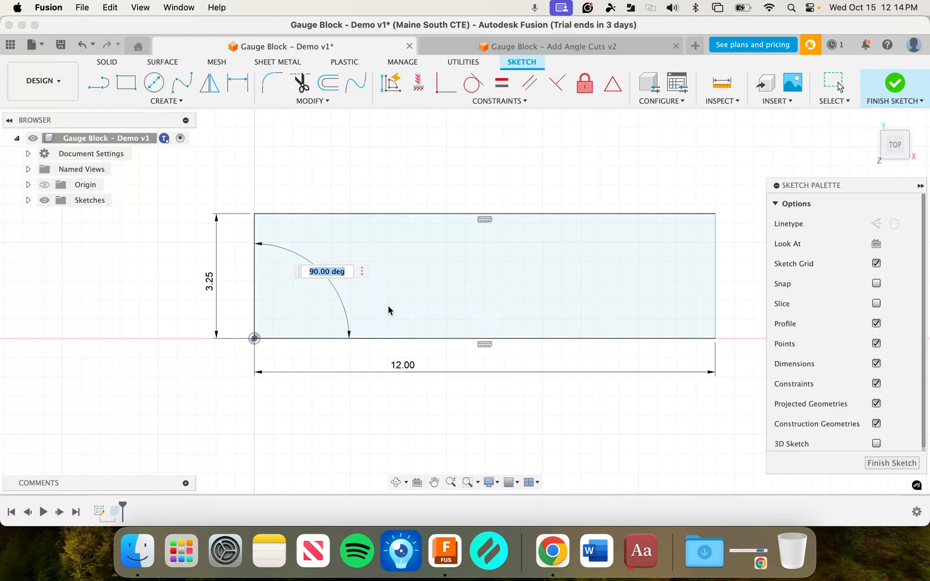
{"action": "key", "text": "Return"}
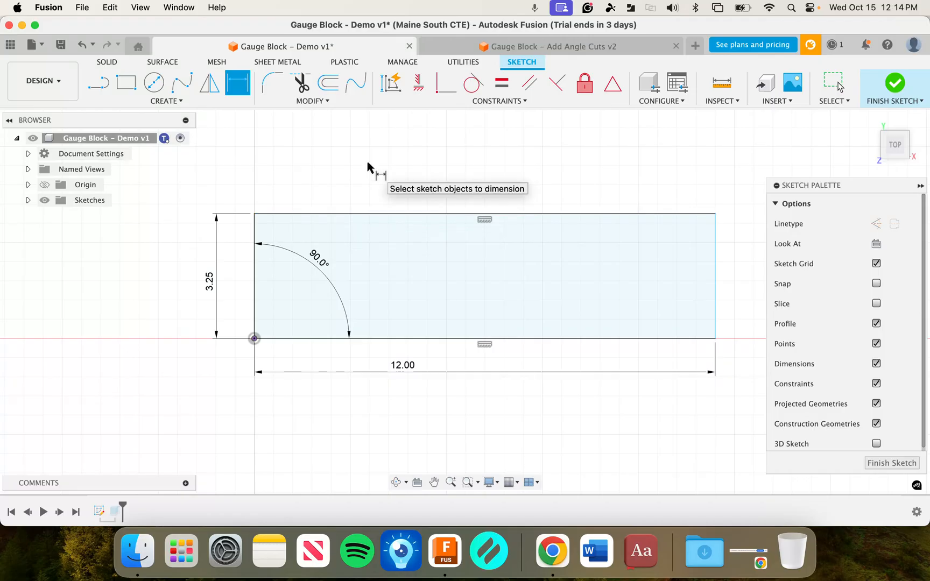
{"action": "key", "text": "Escape"}
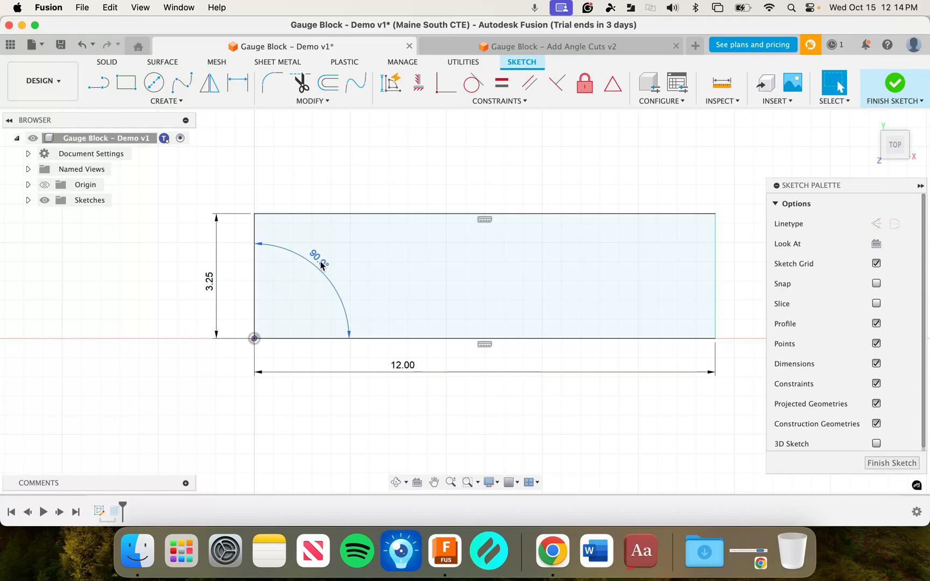
- Check the left end angle on the blueprint in Chrome and set the Fusion sketch's left angle dimension to 75 degrees
{"action": "left_click", "coordinate": [558, 554]}
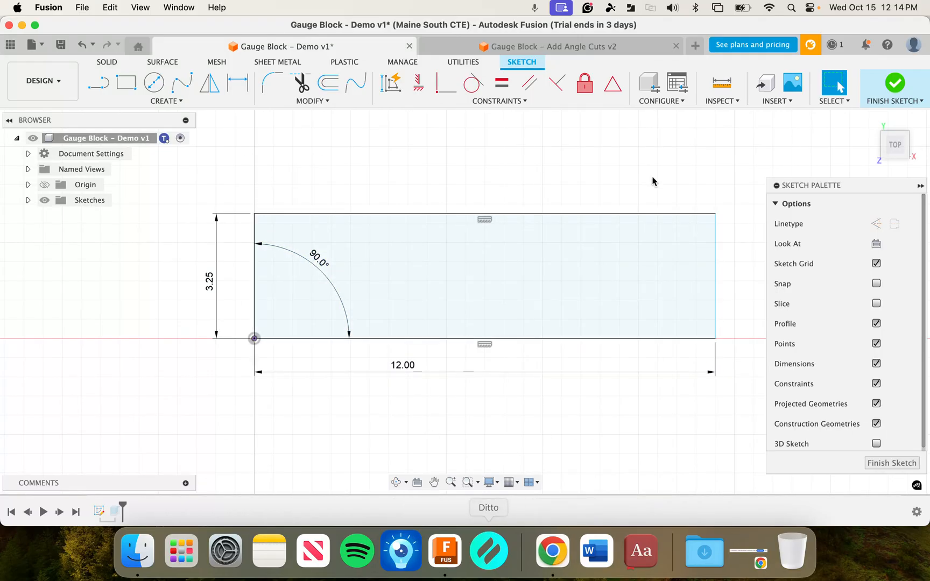
{"action": "left_click", "coordinate": [552, 550]}
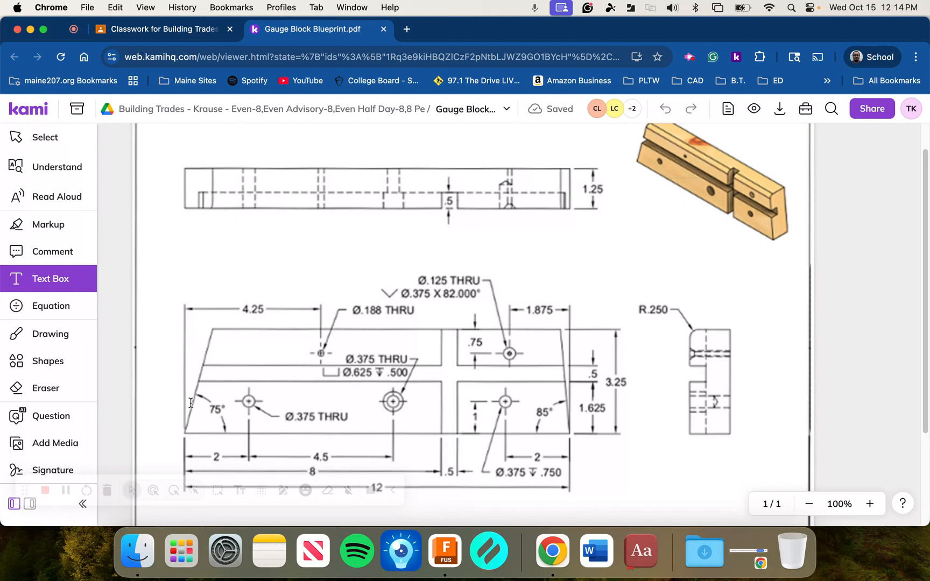
{"action": "left_click", "coordinate": [451, 558]}
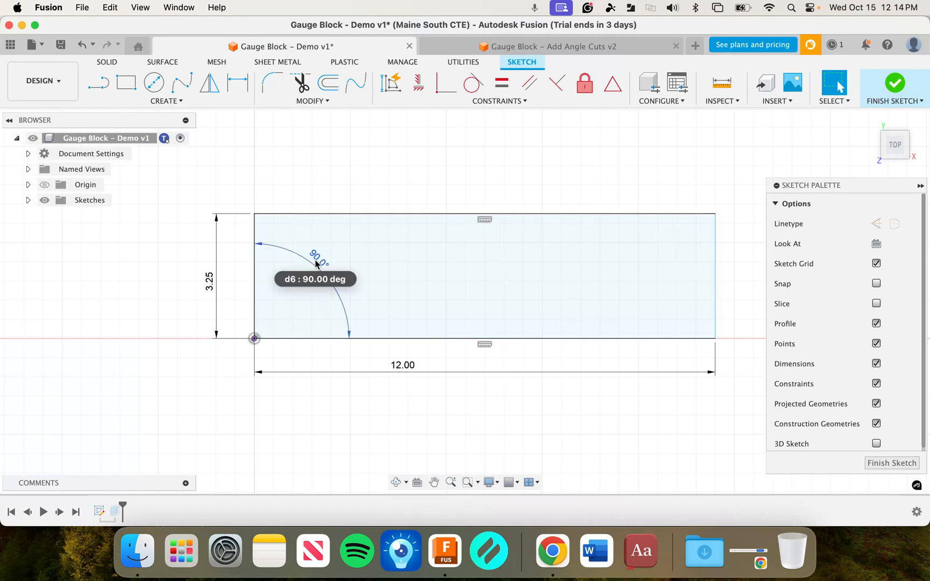
{"action": "double_click", "coordinate": [316, 263]}
{"action": "type", "text": "75"}
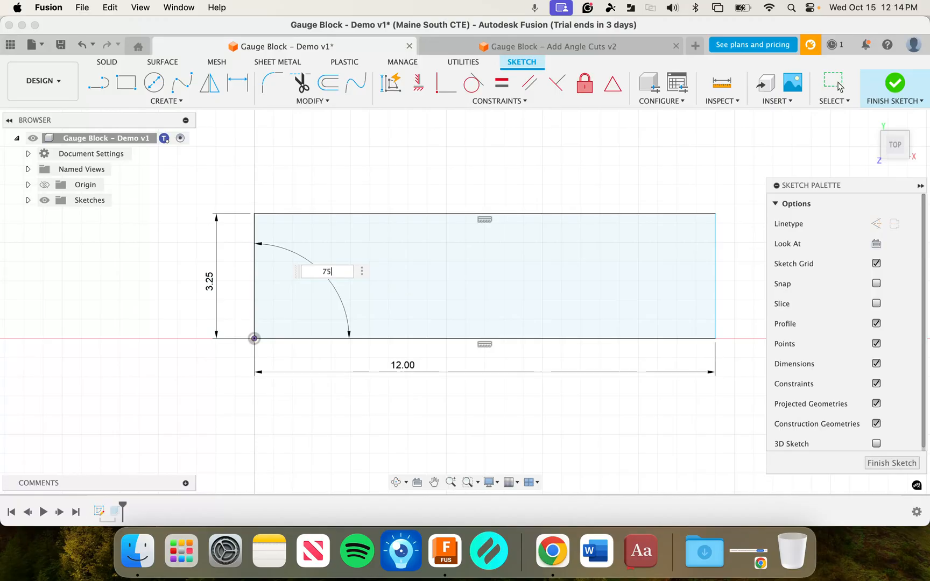
{"action": "key", "text": "Return"}
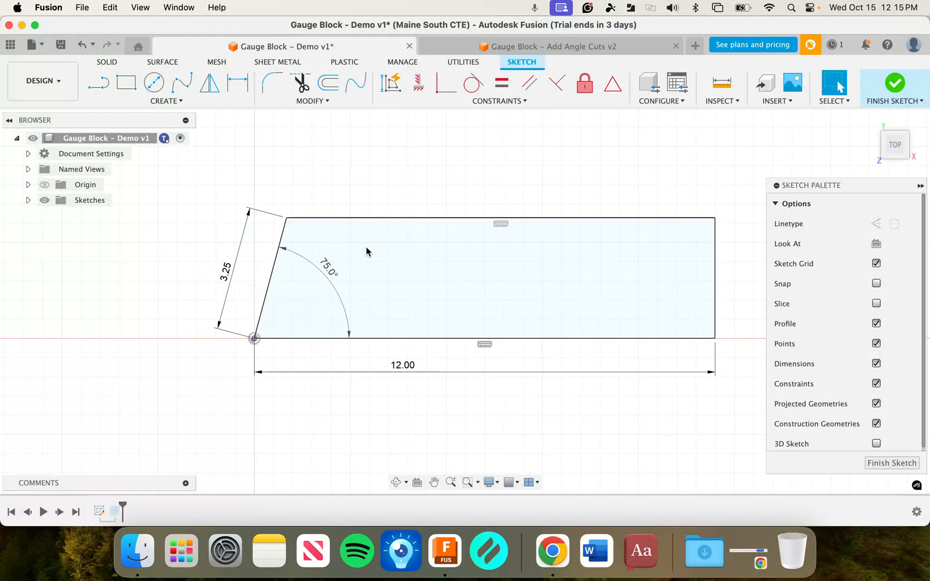
- Replace the slanted left end's length dimension with a 3.25 in dimension between the top and bottom lines
{"action": "left_click", "coordinate": [238, 245]}
{"action": "key", "text": "Delete"}
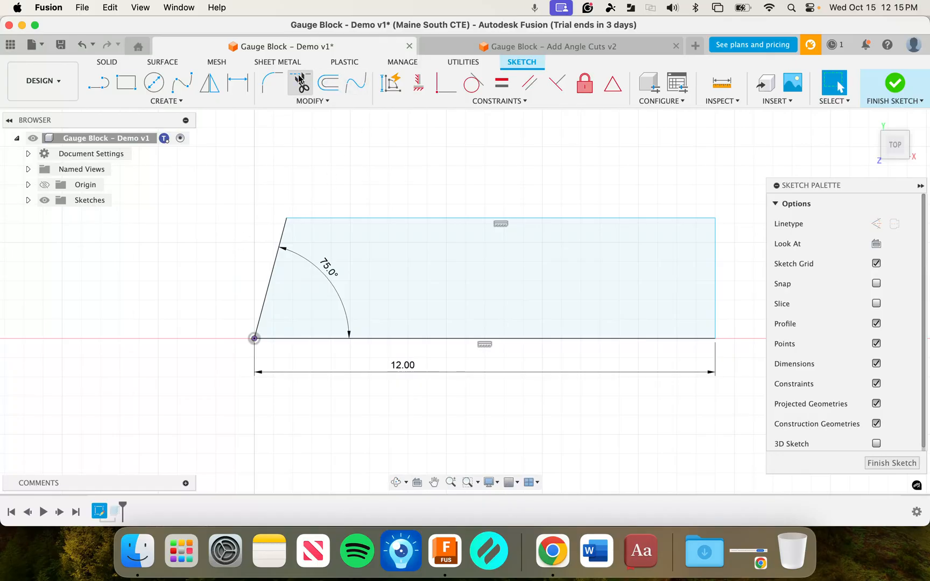
{"action": "left_click", "coordinate": [238, 83]}
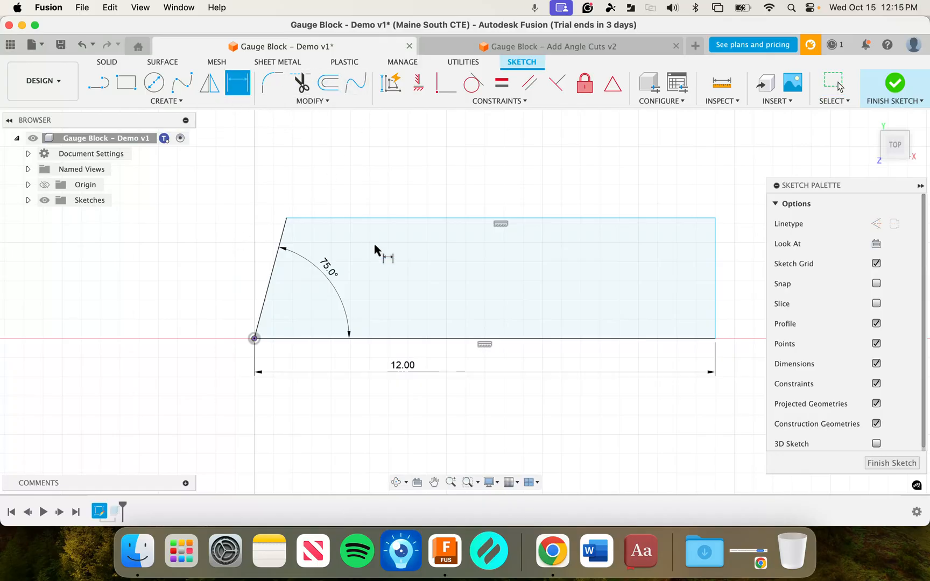
{"action": "left_click", "coordinate": [388, 219]}
{"action": "left_click", "coordinate": [408, 339]}
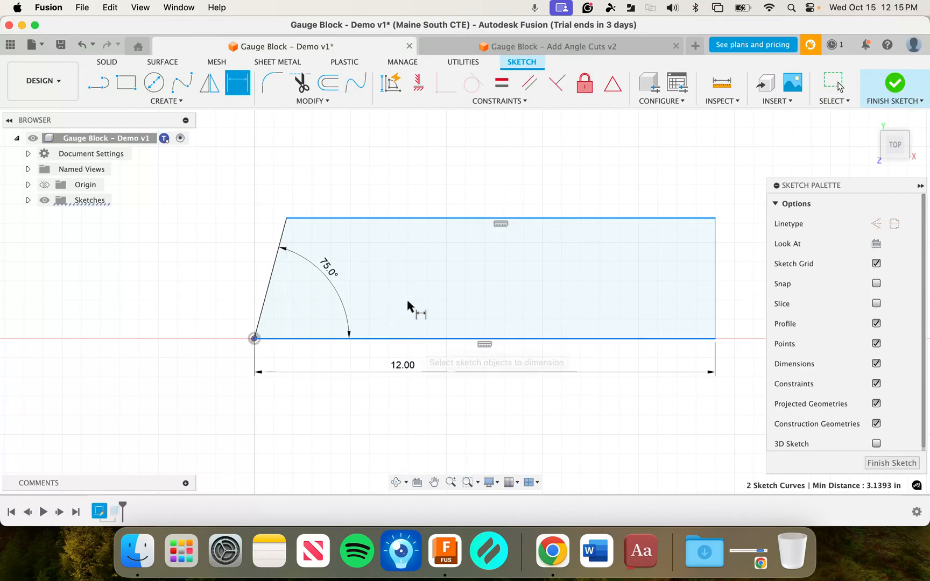
{"action": "left_click", "coordinate": [417, 275]}
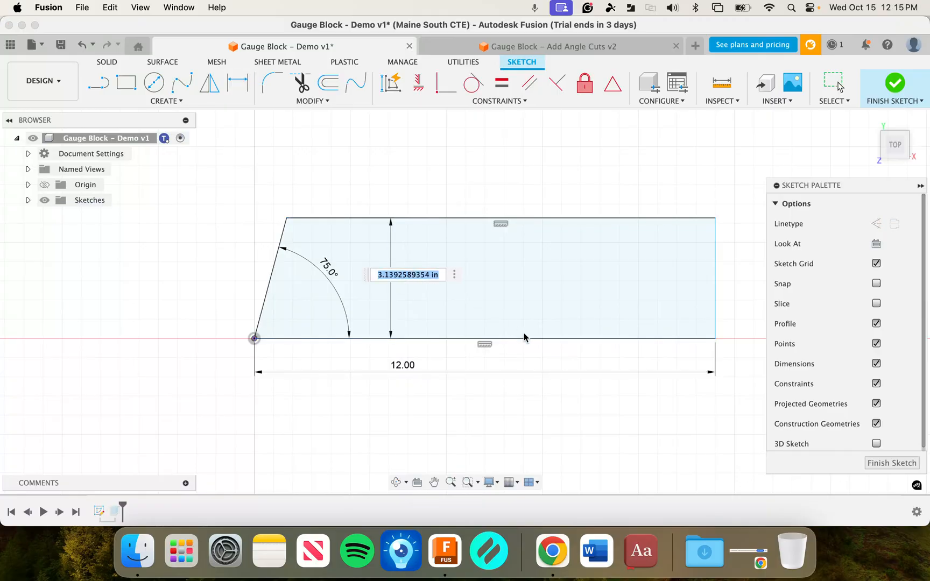
{"action": "type", "text": "3.25"}
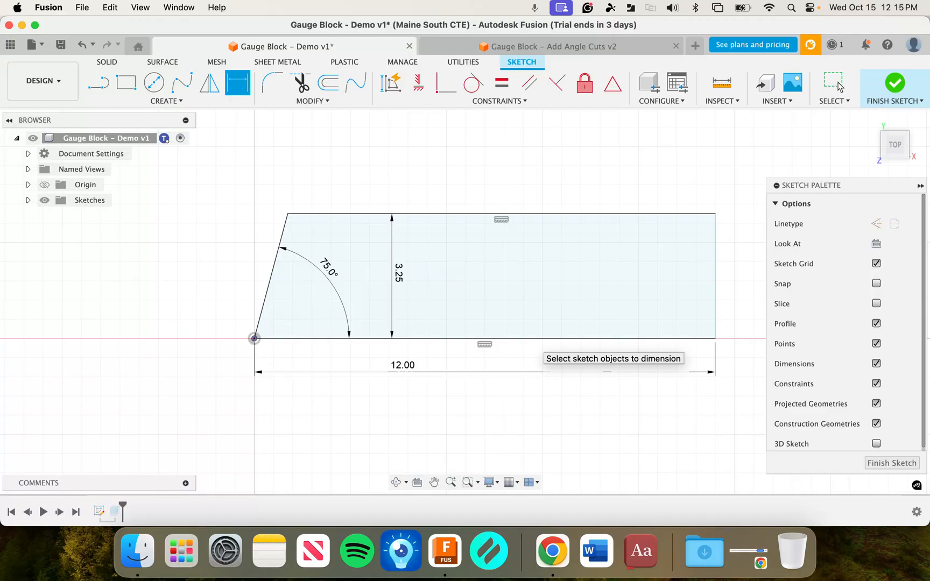
{"action": "key", "text": "Escape"}
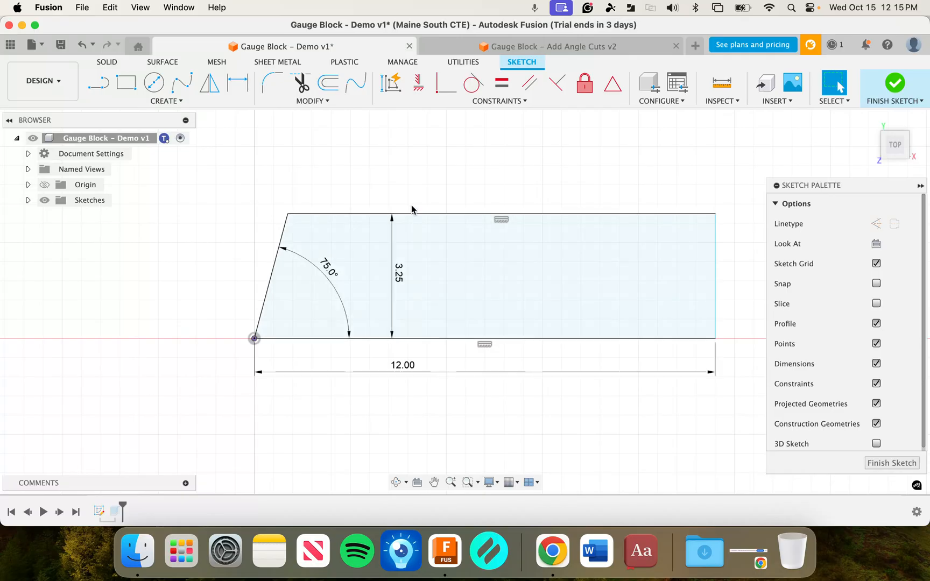
- Dimension the angle between the bottom line and the right end line at 85 degrees and finish the sketch
{"action": "middle_click_drag", "start_coordinate": [467, 189], "coordinate": [359, 182]}
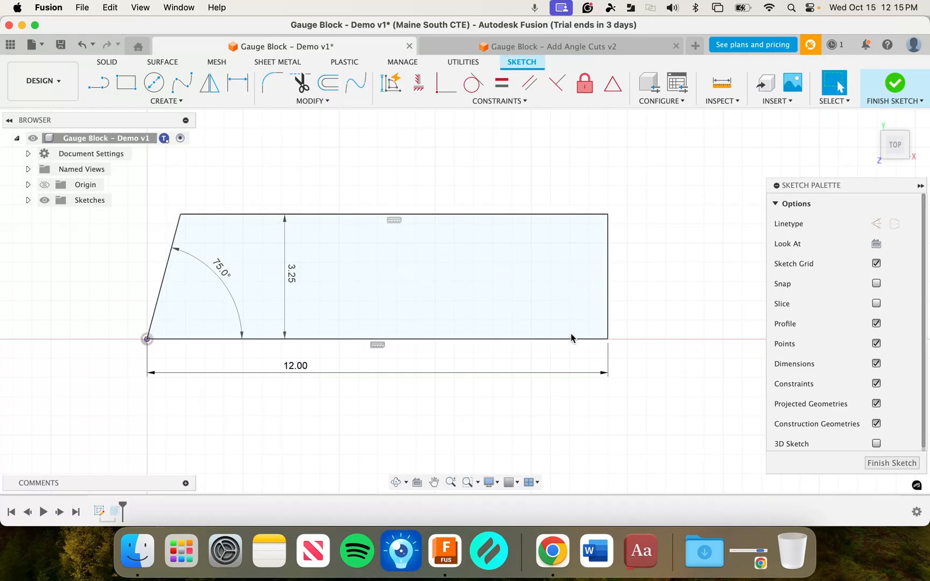
{"action": "left_click", "coordinate": [237, 83]}
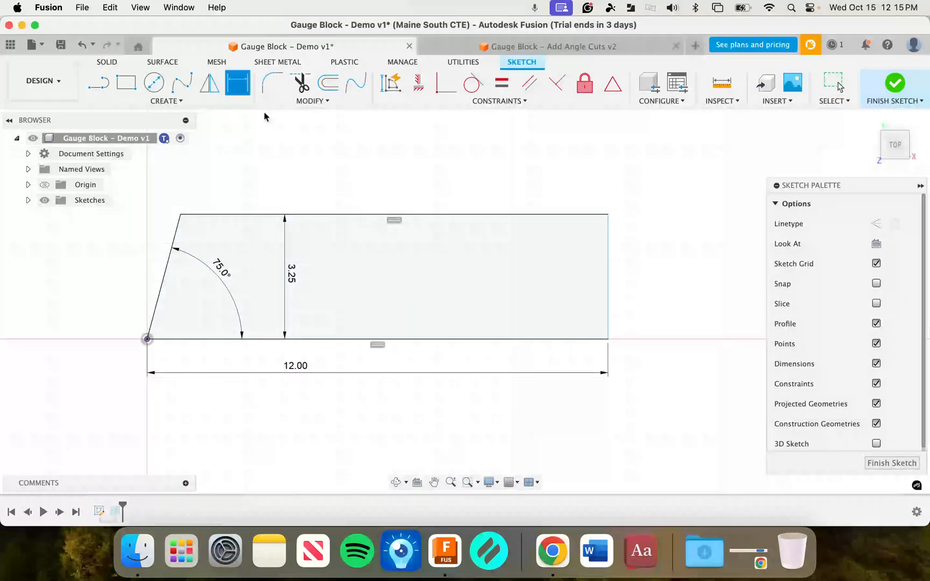
{"action": "left_click", "coordinate": [579, 339]}
{"action": "left_click", "coordinate": [608, 287]}
{"action": "left_click", "coordinate": [560, 296]}
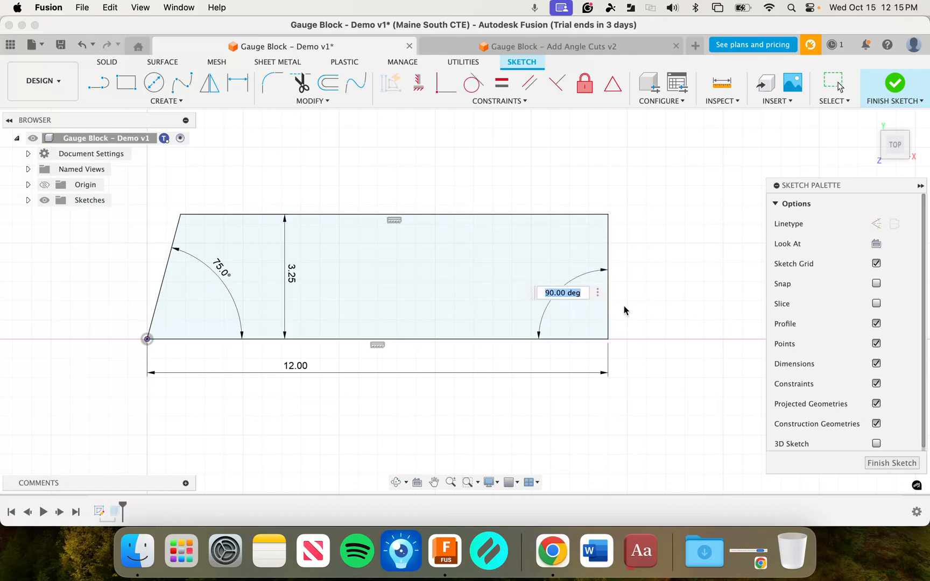
{"action": "type", "text": "85"}
{"action": "key", "text": "Return"}
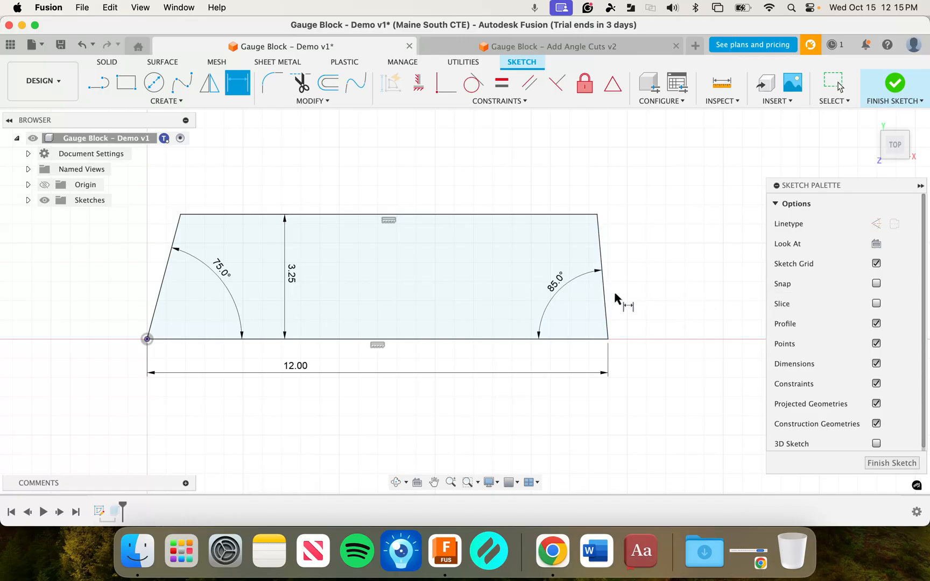
{"action": "key", "text": "Escape"}
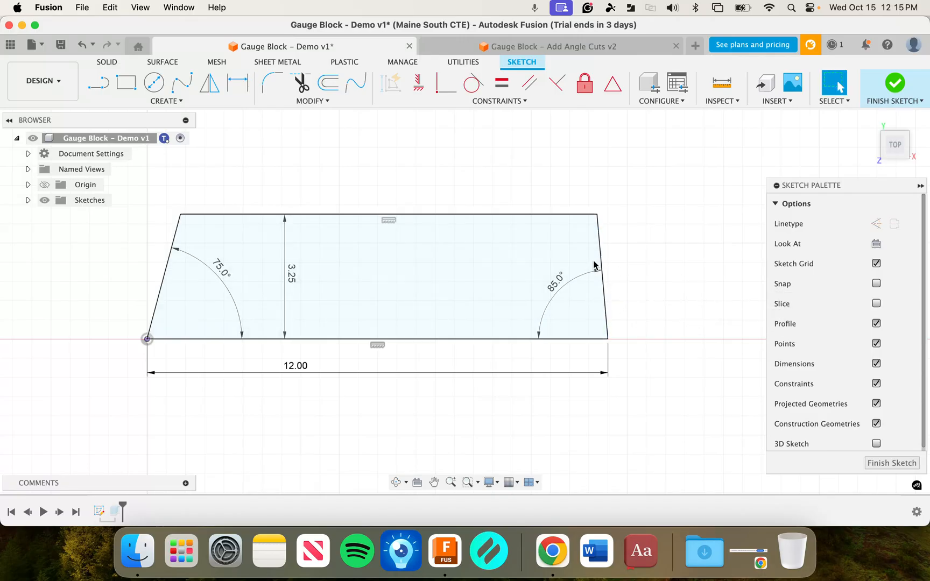
{"action": "left_click", "coordinate": [891, 103]}
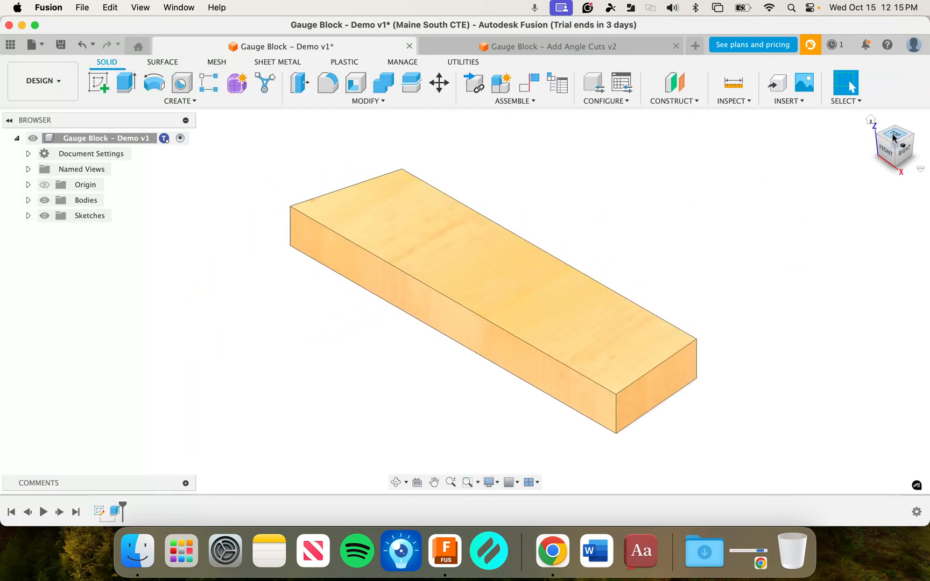
- View the block from the top and open its base sketch to examine the end angles and dimensions, then finish the sketch
{"action": "left_click", "coordinate": [893, 135]}
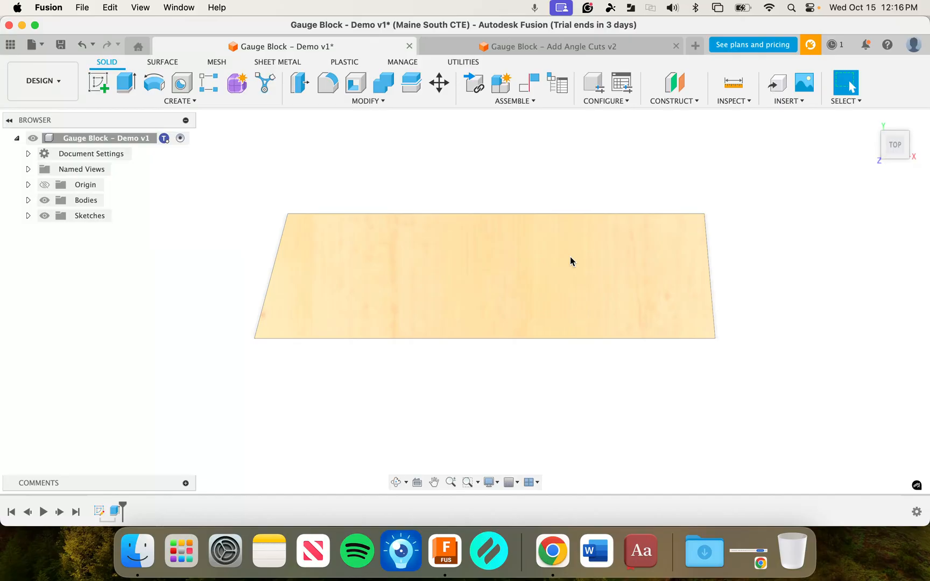
{"action": "left_click", "coordinate": [98, 512]}
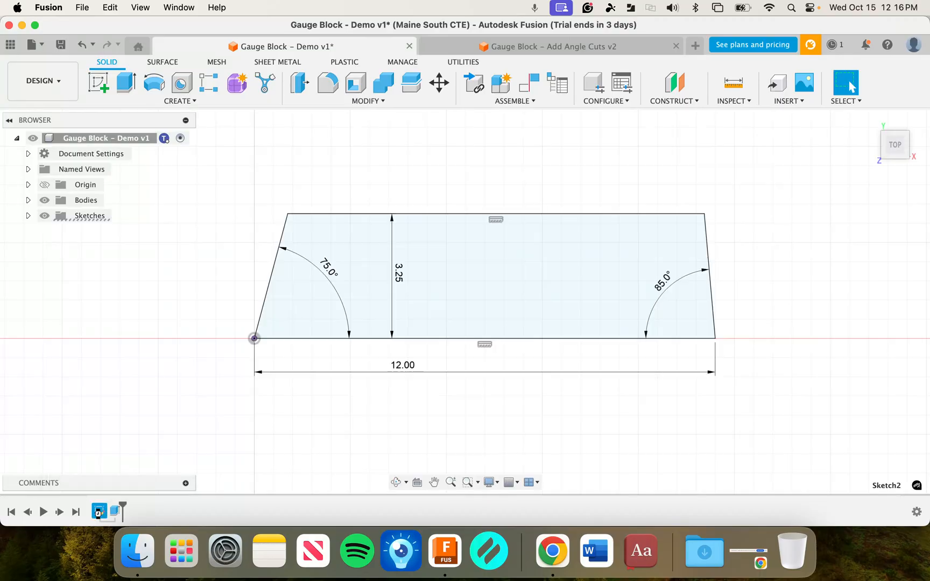
{"action": "double_click", "coordinate": [98, 512]}
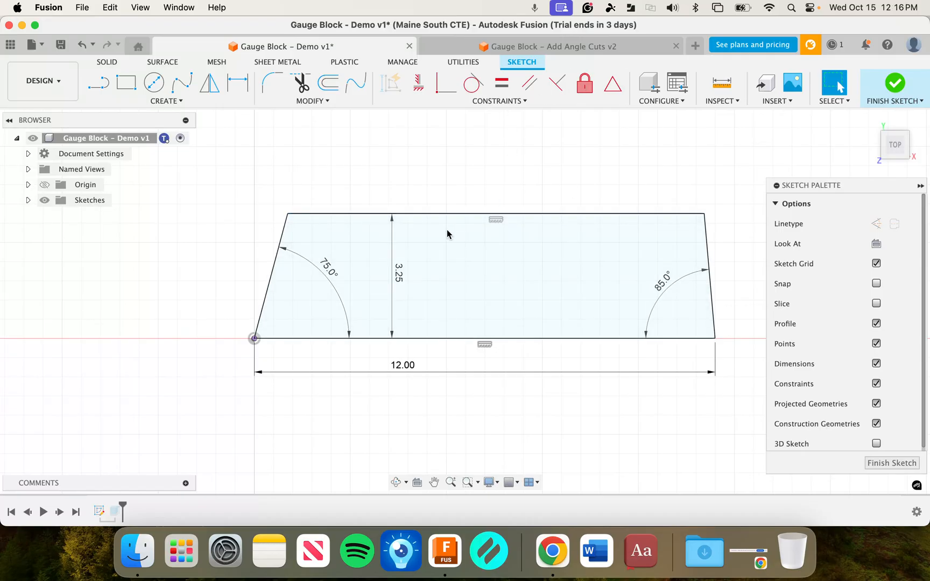
{"action": "left_click", "coordinate": [904, 466]}
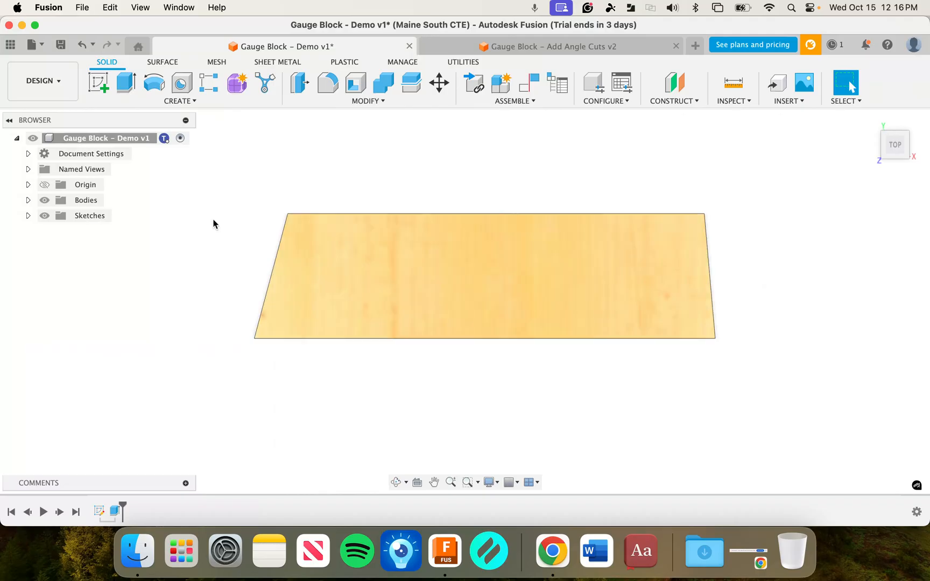
- Open version 4 of the Gauge Block design from its version history to view it, then close that version
{"action": "left_click", "coordinate": [11, 44]}
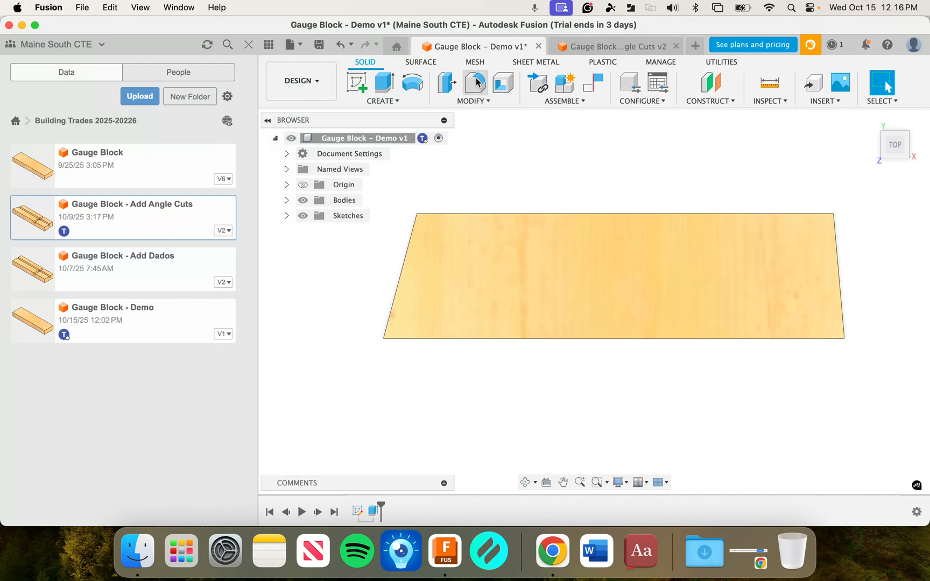
{"action": "left_click", "coordinate": [223, 179]}
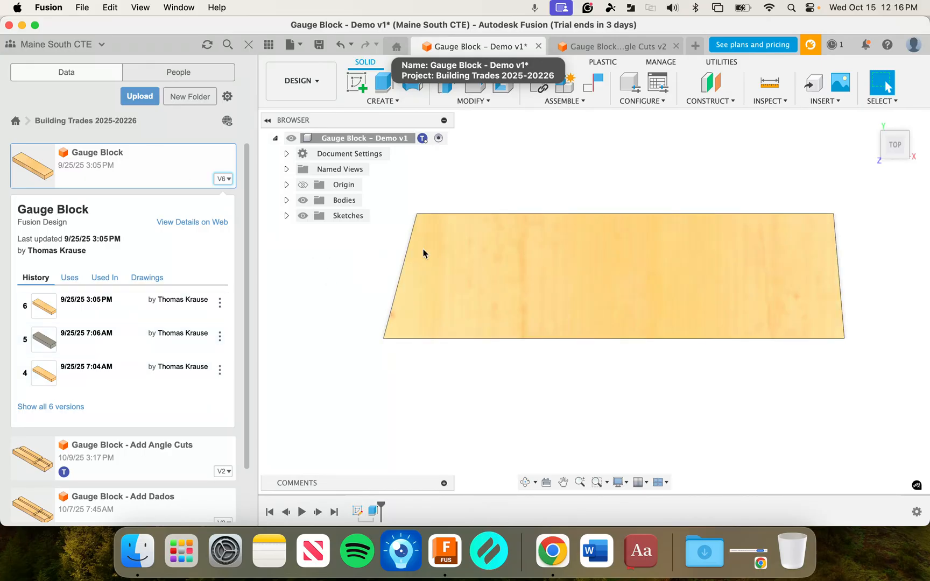
{"action": "left_click", "coordinate": [220, 370]}
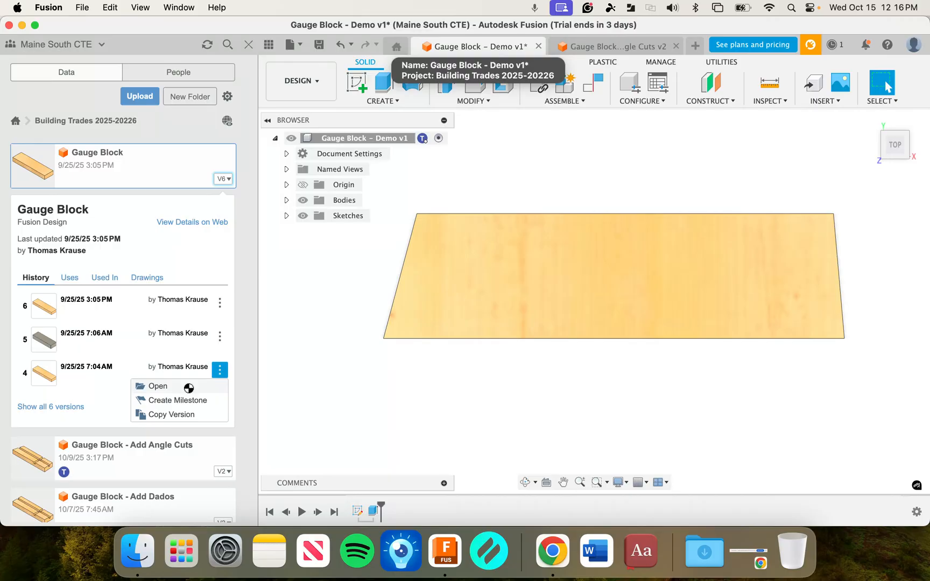
{"action": "left_click", "coordinate": [158, 386]}
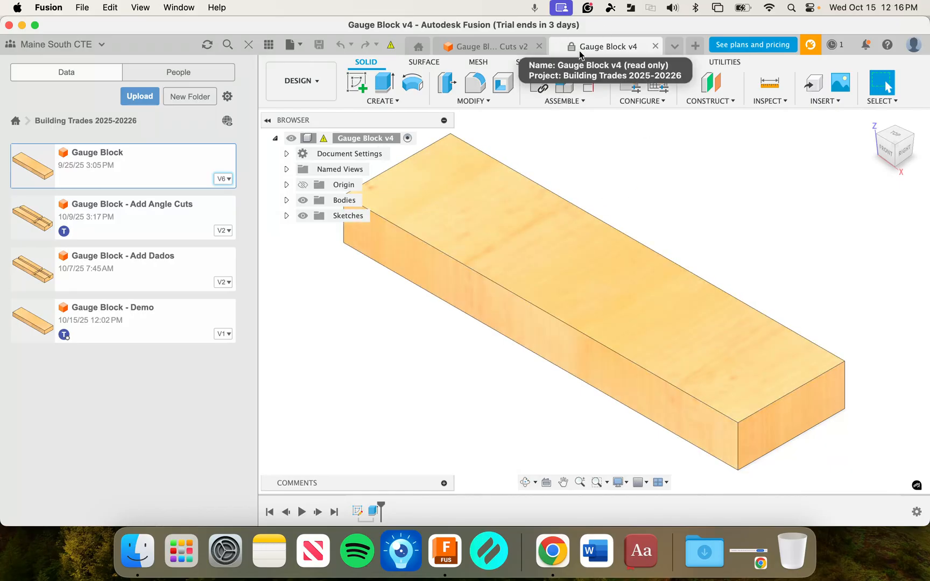
{"action": "left_click", "coordinate": [655, 47]}
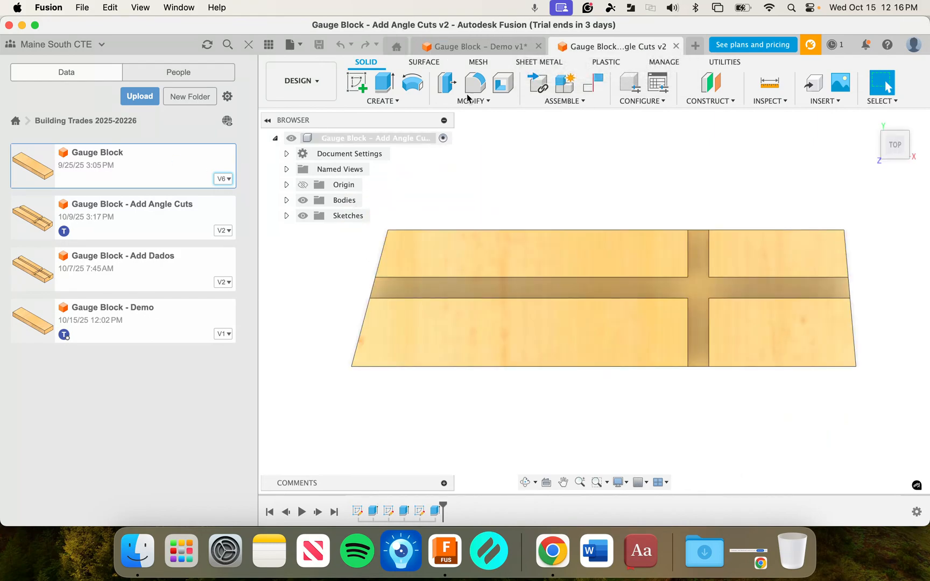
- Close the Gauge Block - Add Angle Cuts document, then save and close the Gauge Block - Demo document
{"action": "left_click", "coordinate": [676, 46]}
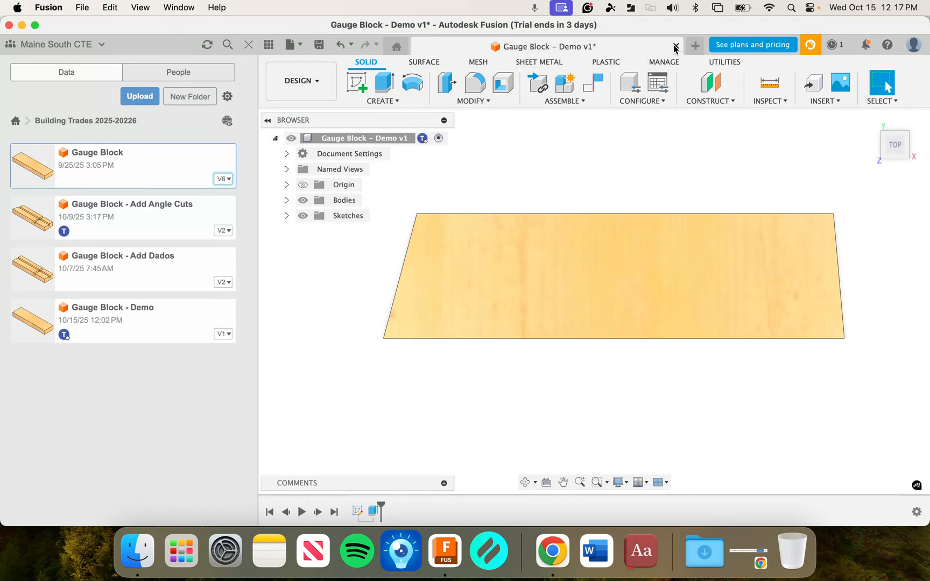
{"action": "left_click", "coordinate": [230, 183]}
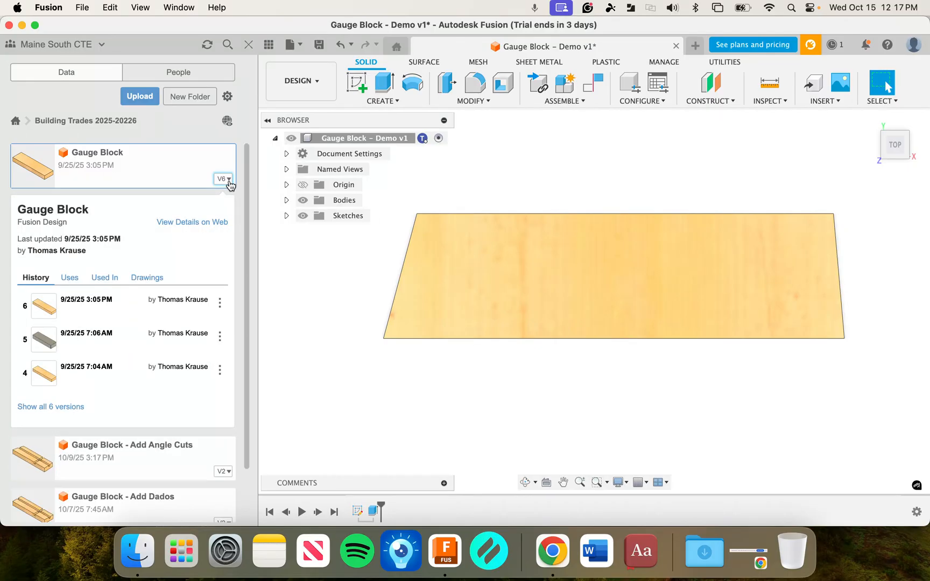
{"action": "scroll", "coordinate": [183, 272], "scroll_direction": "down", "scroll_amount": 2}
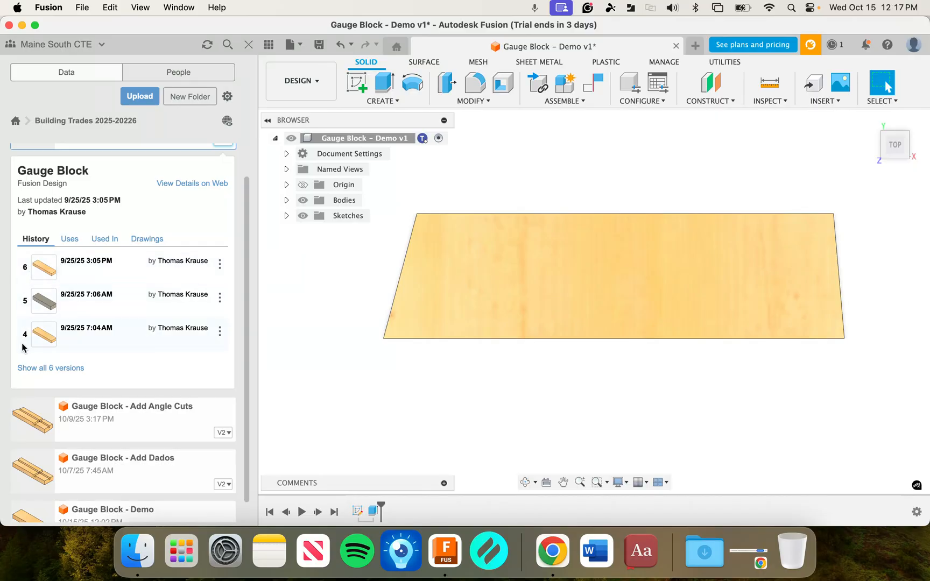
{"action": "scroll", "coordinate": [167, 323], "scroll_direction": "down", "scroll_amount": 1}
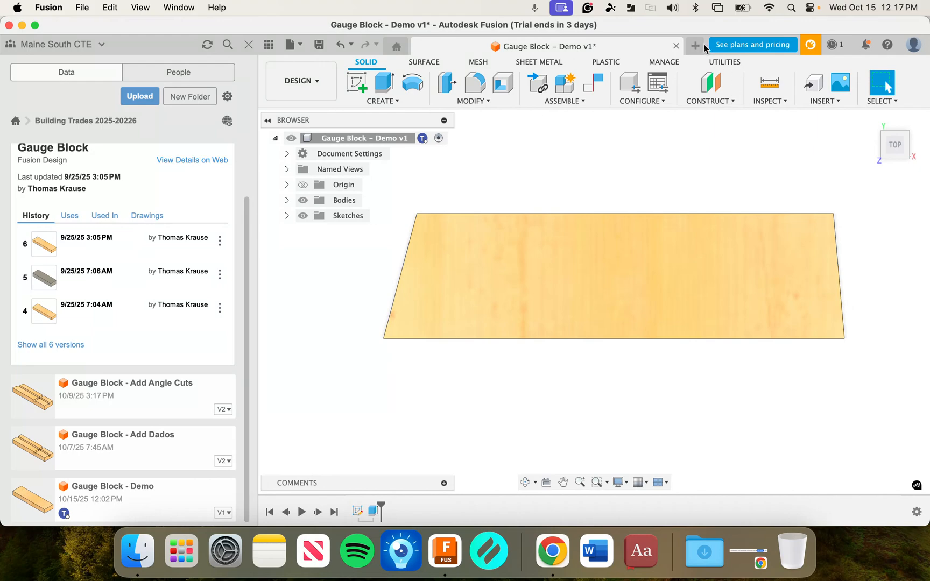
{"action": "left_click", "coordinate": [677, 47]}
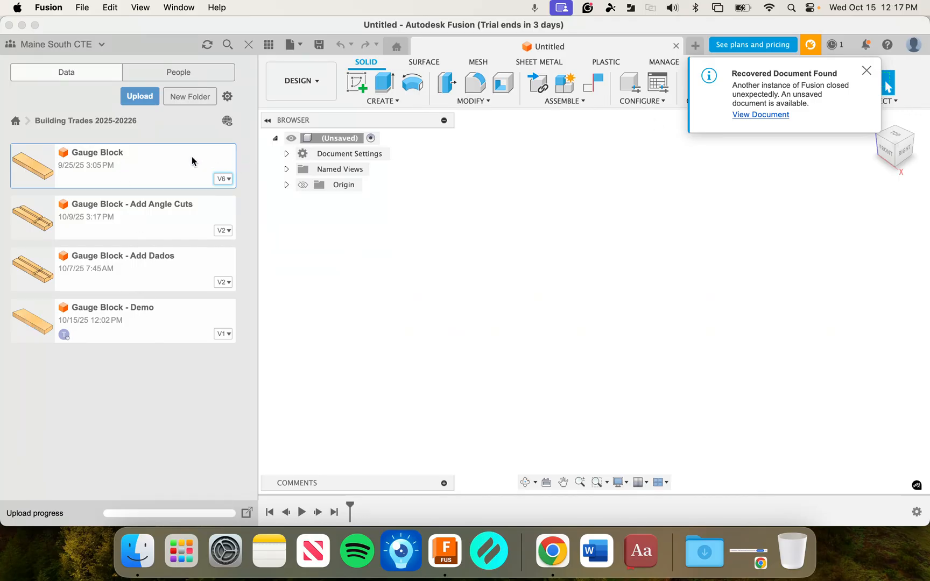
- Open the original Gauge Block design and look into its rectangular base sketch
{"action": "double_click", "coordinate": [151, 165]}
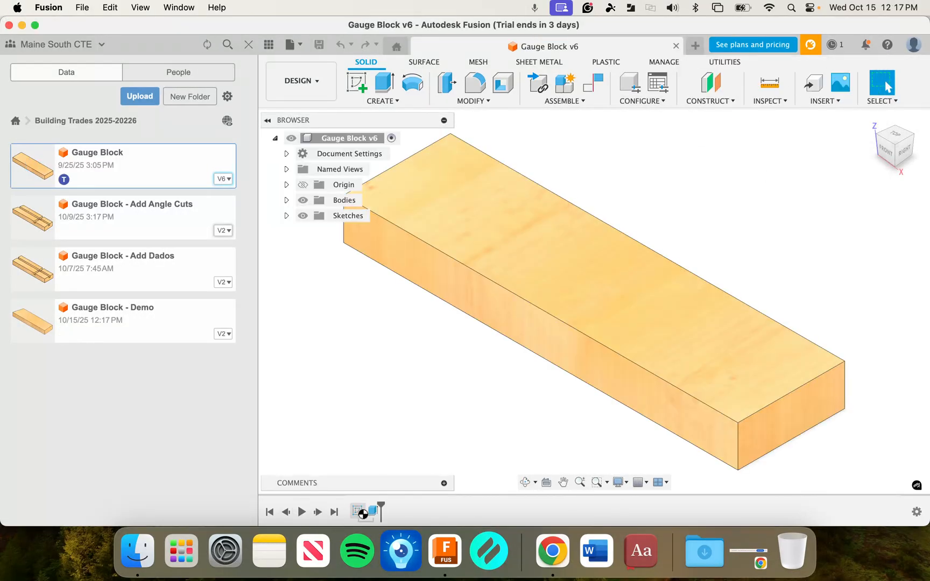
{"action": "double_click", "coordinate": [357, 512]}
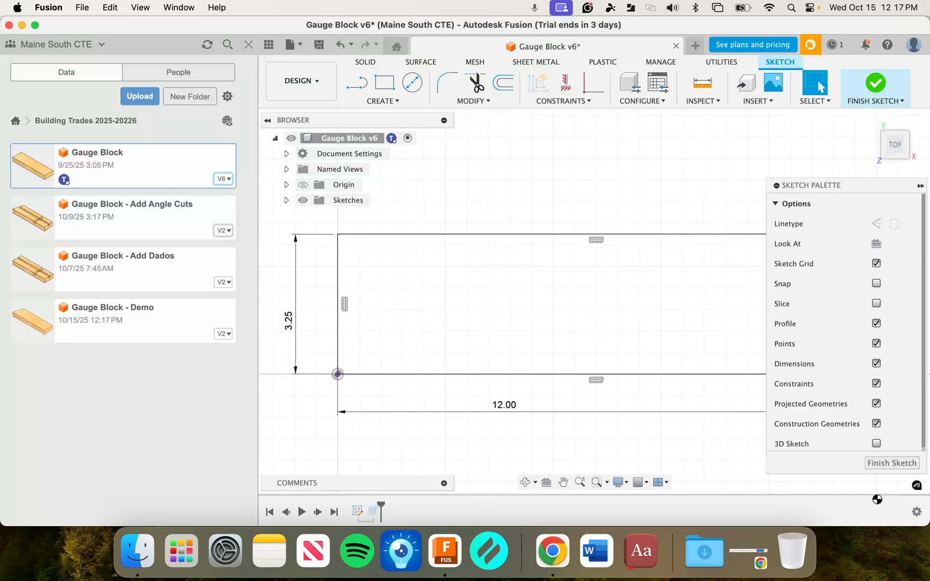
{"action": "left_click", "coordinate": [891, 463]}
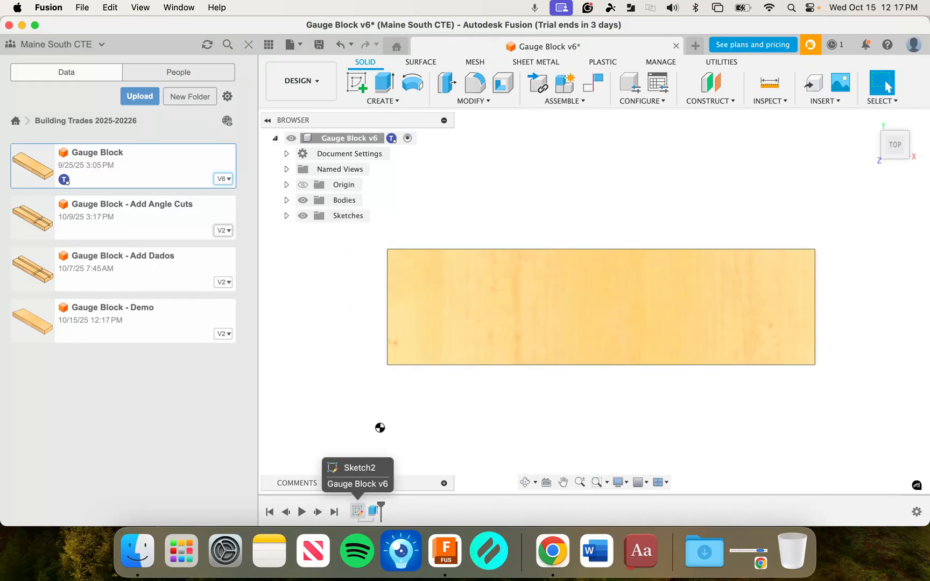
- Reopen the Gauge Block's base sketch to examine the rectangle's length and width dimensions, then finish the sketch unchanged
{"action": "right_click", "coordinate": [333, 360]}
{"action": "left_click", "coordinate": [338, 351]}
{"action": "left_click", "coordinate": [358, 511]}
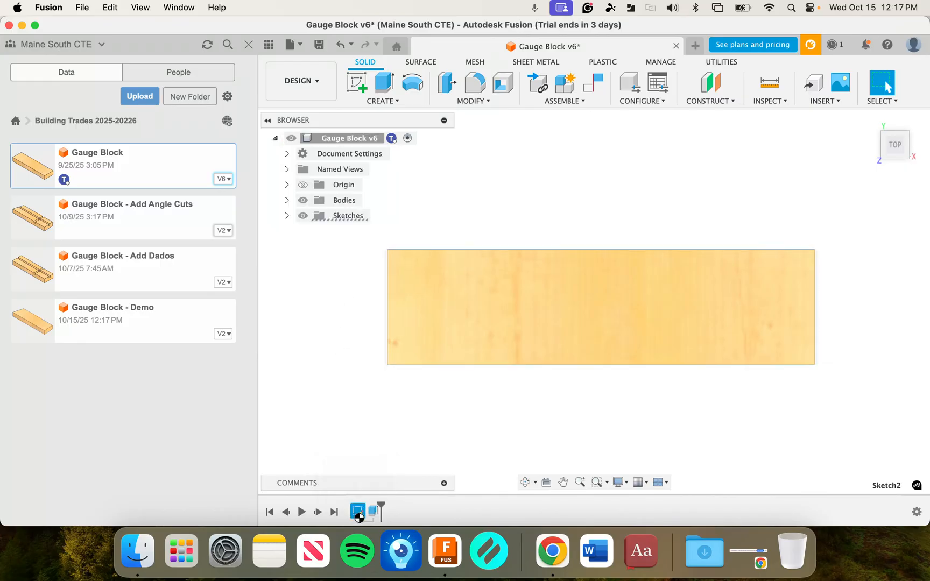
{"action": "left_click", "coordinate": [434, 399]}
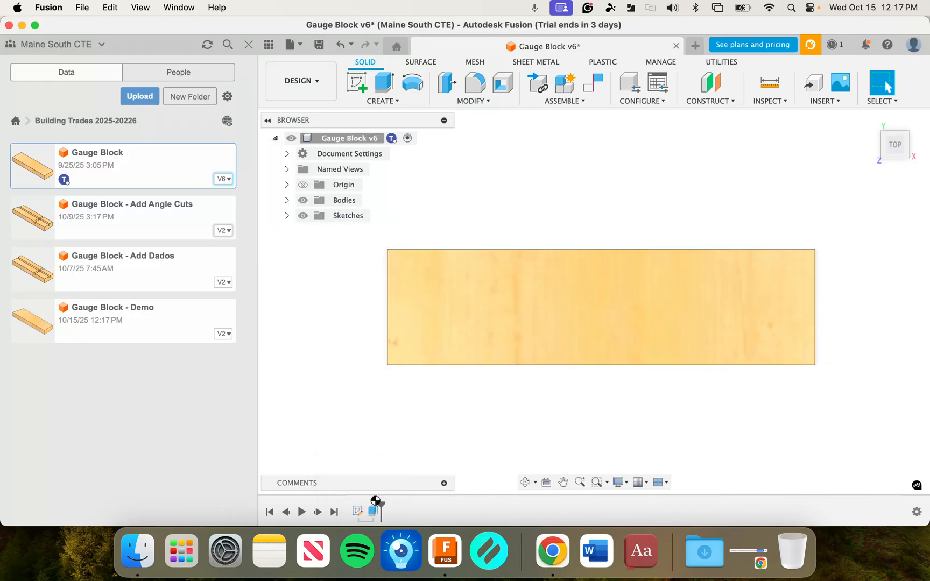
{"action": "double_click", "coordinate": [357, 510]}
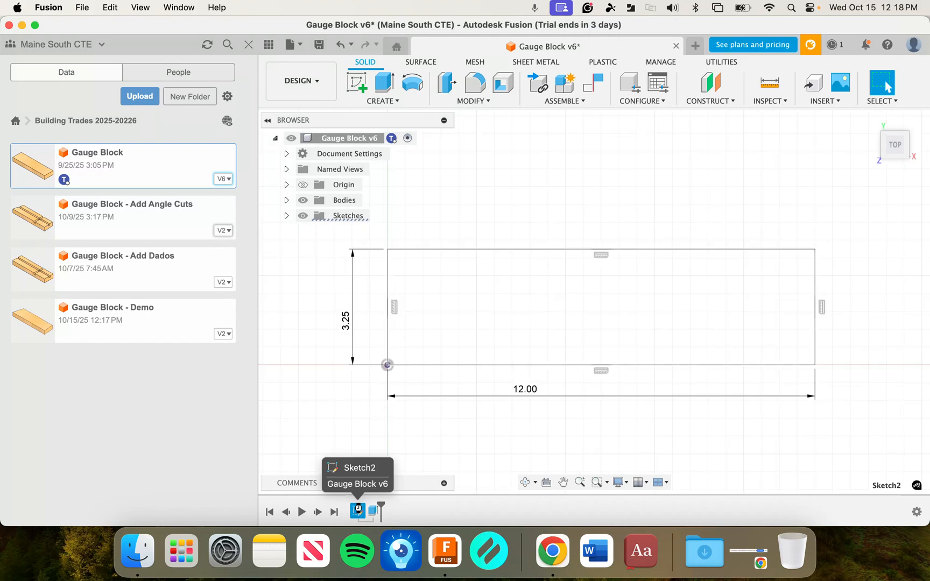
{"action": "scroll", "coordinate": [622, 223], "scroll_direction": "down", "scroll_amount": 1}
{"action": "mouse_move", "coordinate": [621, 222]}
{"action": "middle_mouse_down"}
{"action": "mouse_move", "coordinate": [513, 204]}
{"action": "mouse_move", "coordinate": [533, 225]}
{"action": "middle_mouse_up"}
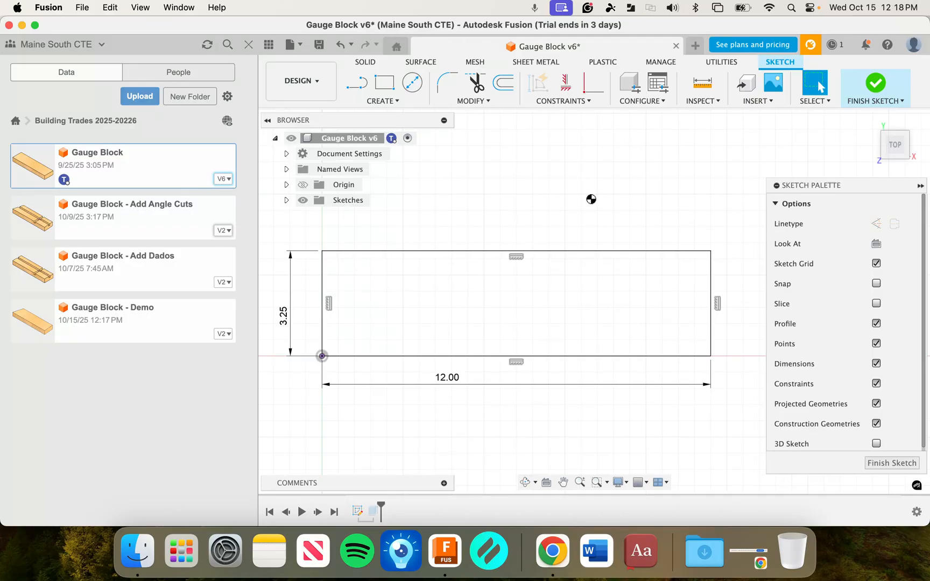
{"action": "right_click", "coordinate": [587, 197]}
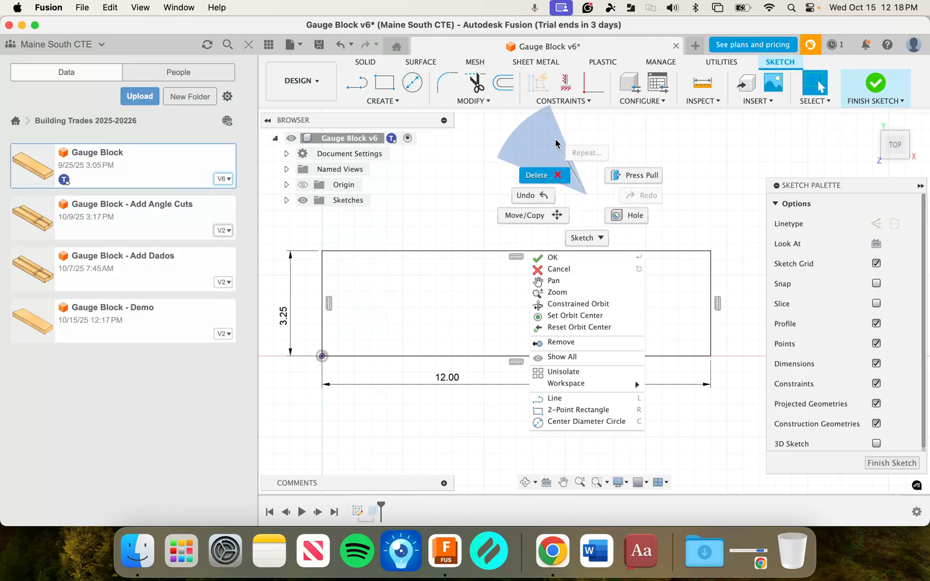
{"action": "left_click", "coordinate": [554, 145]}
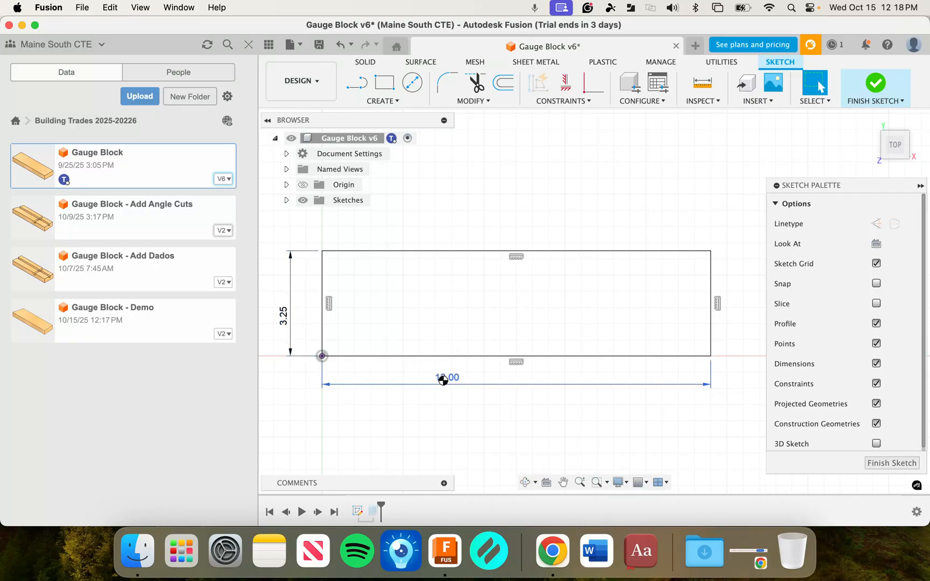
{"action": "left_click", "coordinate": [883, 464]}
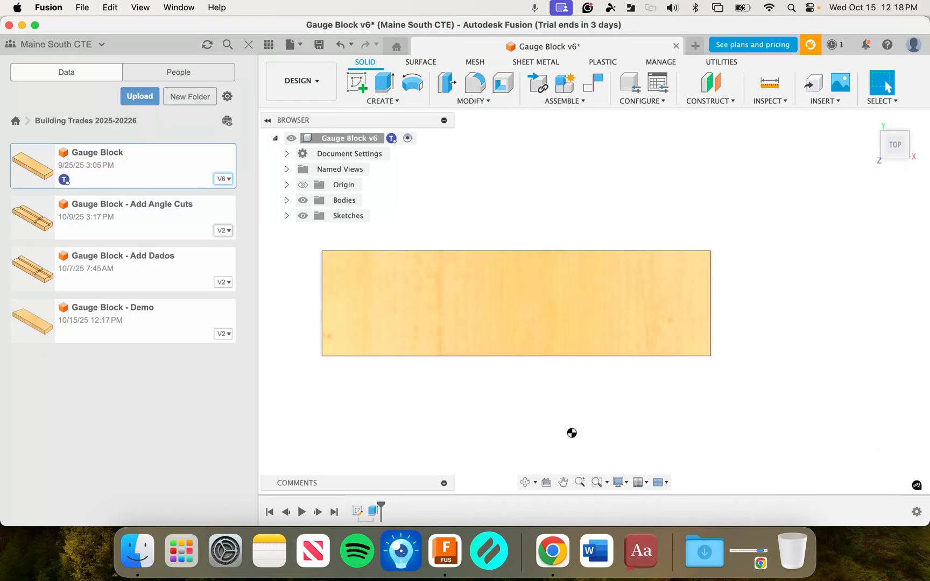
- Open the block's extrude feature to examine its distance in the home view, then cancel the edit
{"action": "left_click", "coordinate": [374, 512]}
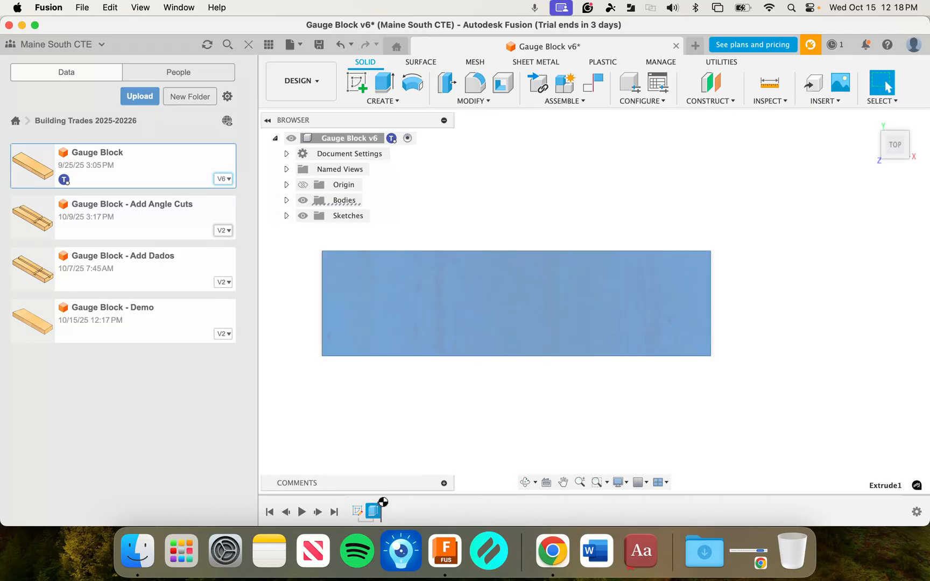
{"action": "left_click", "coordinate": [378, 512]}
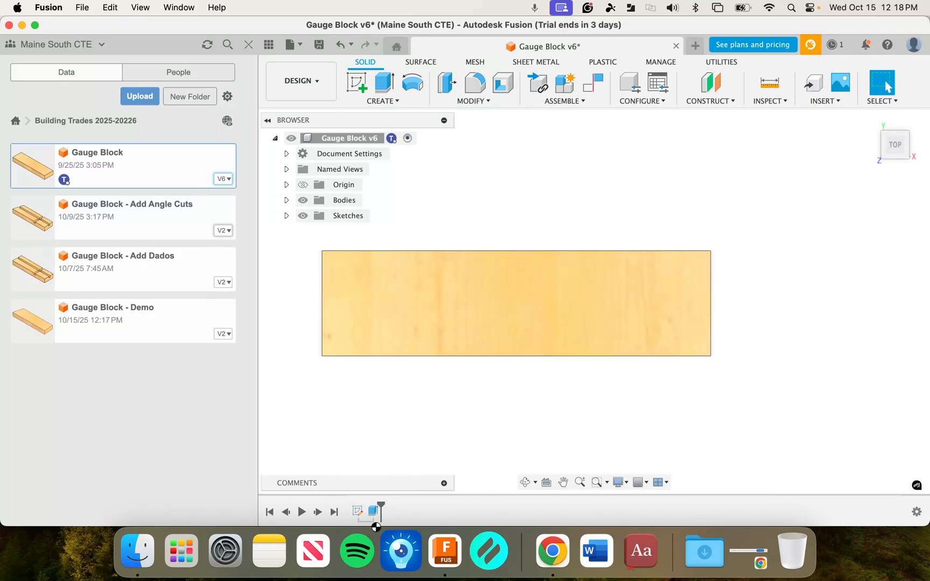
{"action": "double_click", "coordinate": [374, 512]}
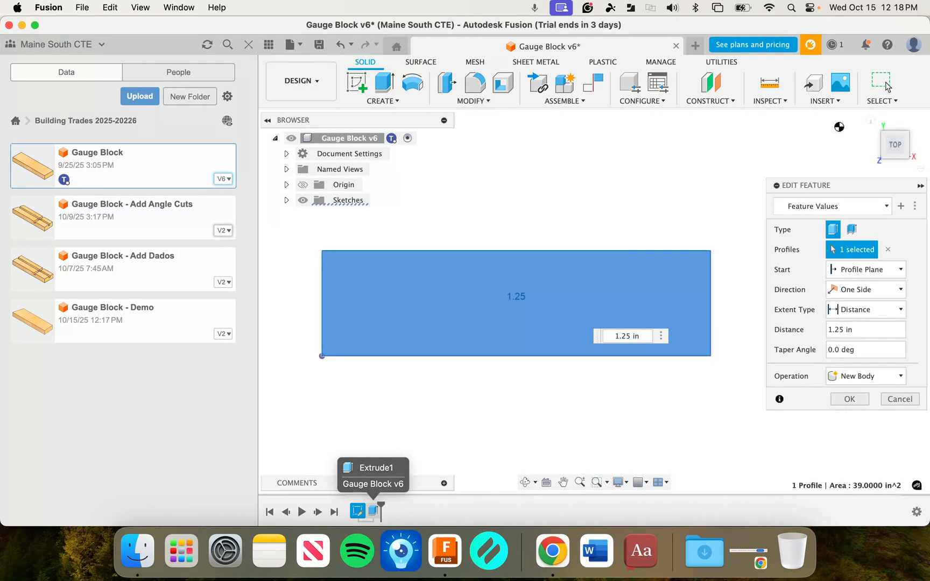
{"action": "left_click", "coordinate": [869, 122]}
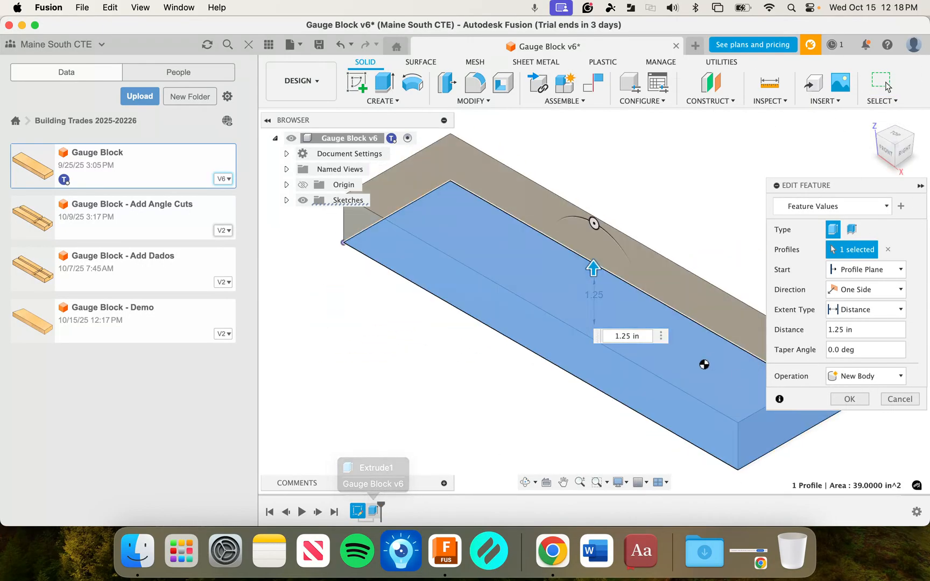
{"action": "left_click", "coordinate": [899, 399]}
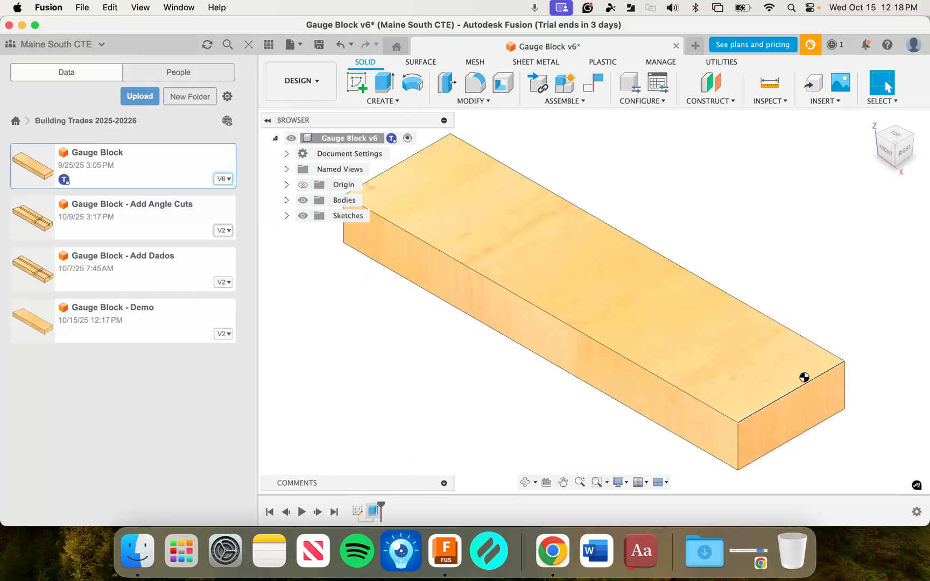
- Save a copy of the design as Gauge Block - castify in the Building Trades 2025-20226 project
{"action": "left_click", "coordinate": [897, 136]}
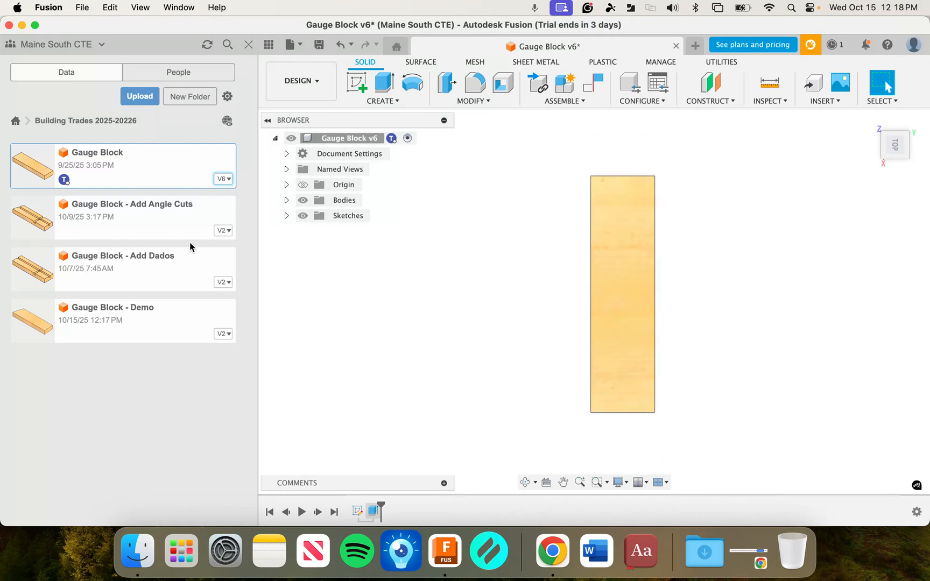
{"action": "left_click", "coordinate": [49, 7]}
{"action": "mouse_move", "coordinate": [80, 9]}
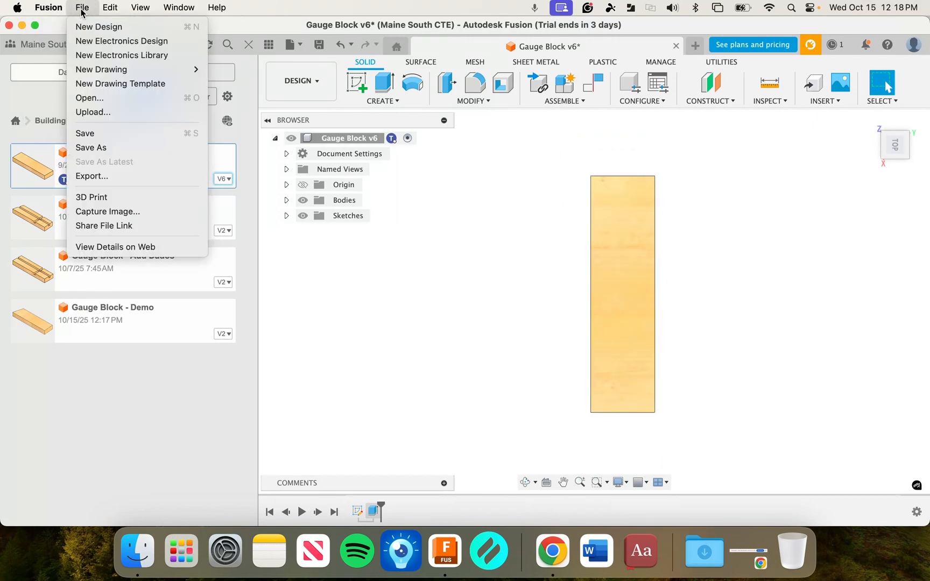
{"action": "left_click", "coordinate": [93, 148]}
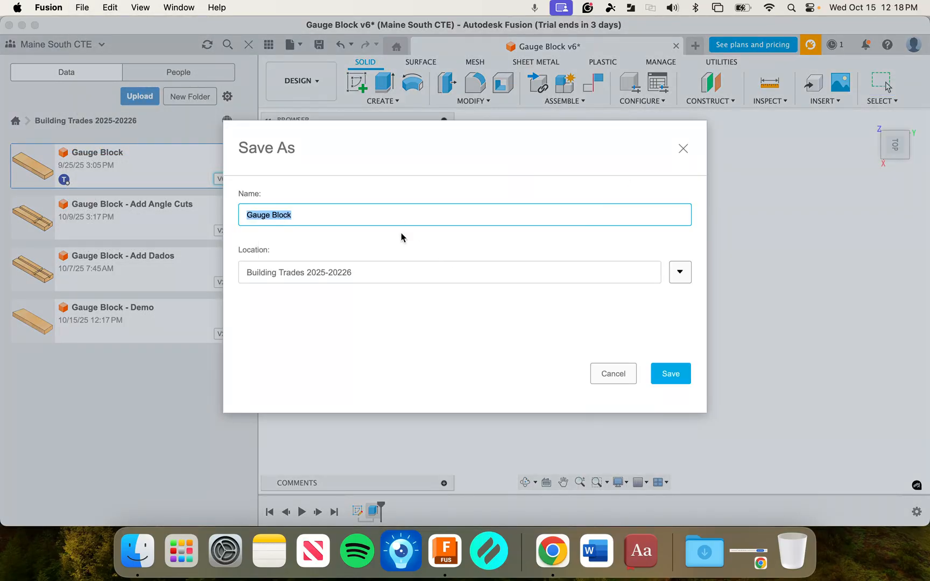
{"action": "left_click", "coordinate": [372, 213]}
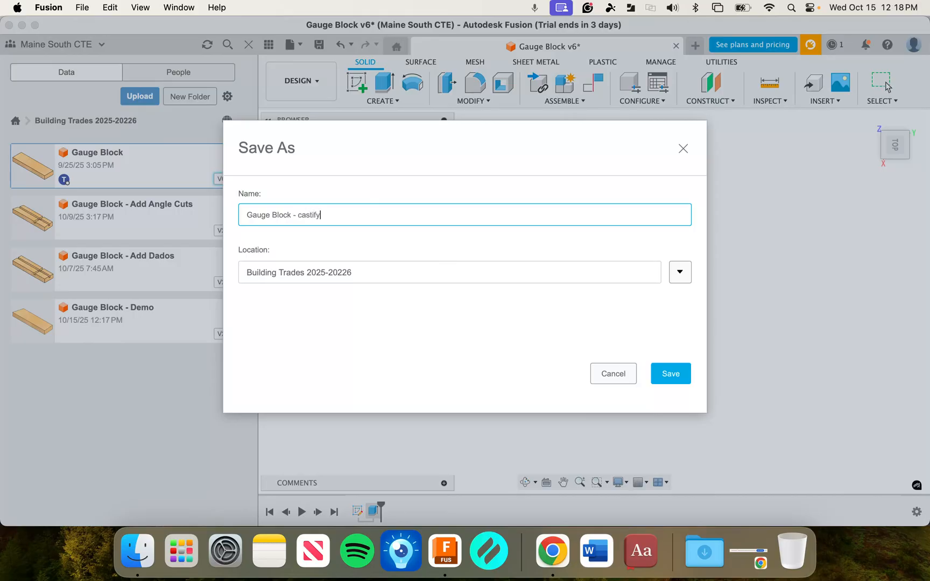
{"action": "type", "text": "- castify"}
{"action": "key", "text": "Return"}
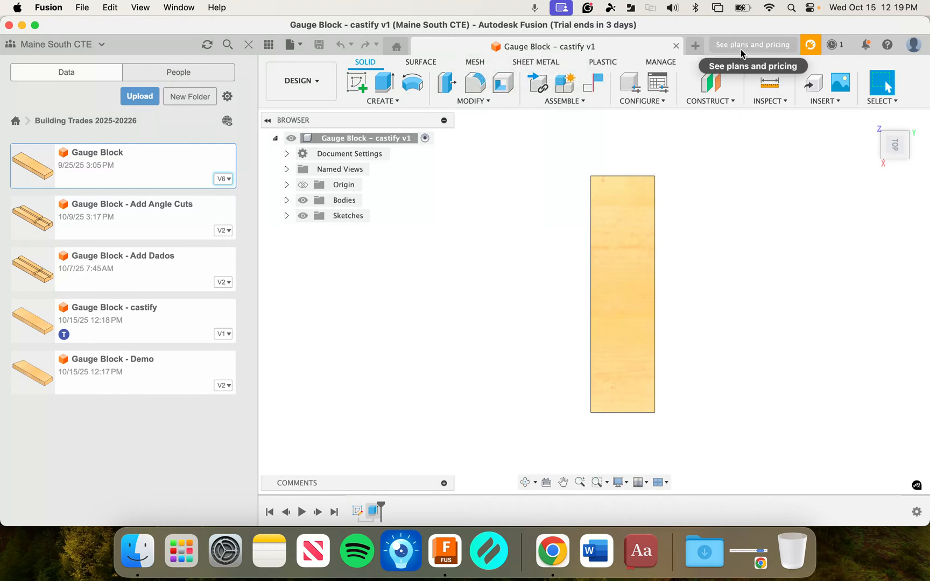
{"action": "left_click_drag", "start_coordinate": [891, 137], "coordinate": [868, 146]}
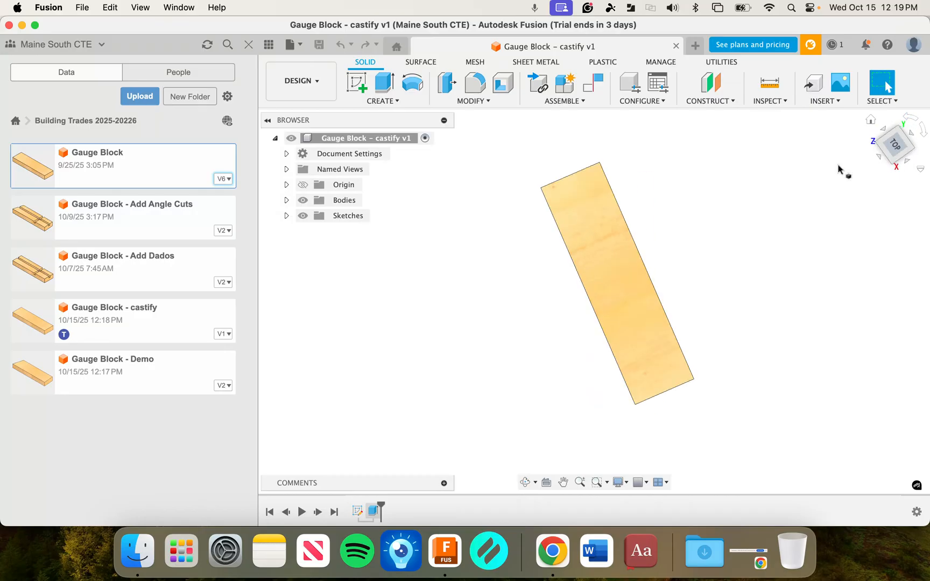
- Hide the project file list, view the Gauge Block Blueprint in Chrome to examine its angled ends, and return to the Fusion design
{"action": "scroll", "coordinate": [599, 288], "scroll_direction": "down", "scroll_amount": 2}
{"action": "scroll", "coordinate": [598, 286], "scroll_direction": "up", "scroll_amount": 5}
{"action": "left_click", "coordinate": [247, 45]}
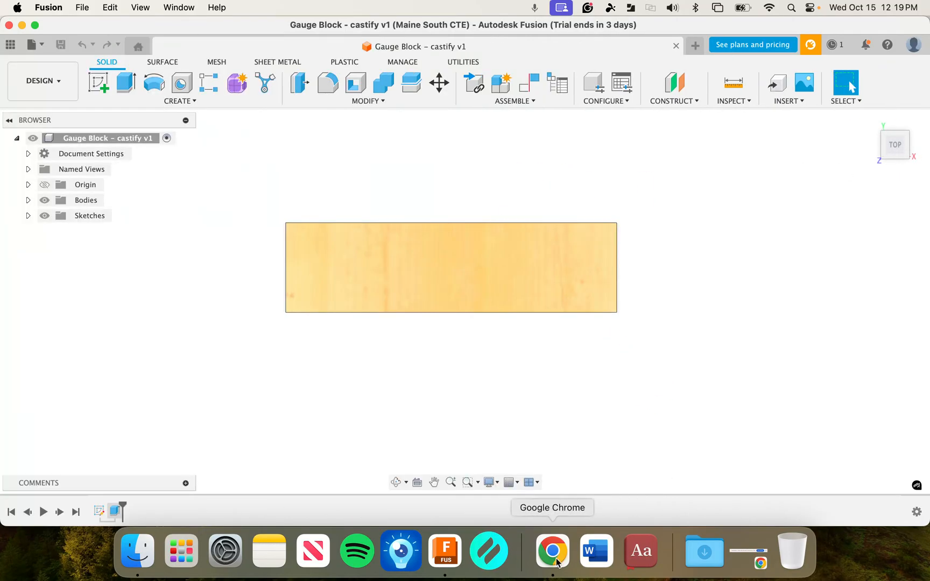
{"action": "left_click", "coordinate": [558, 563]}
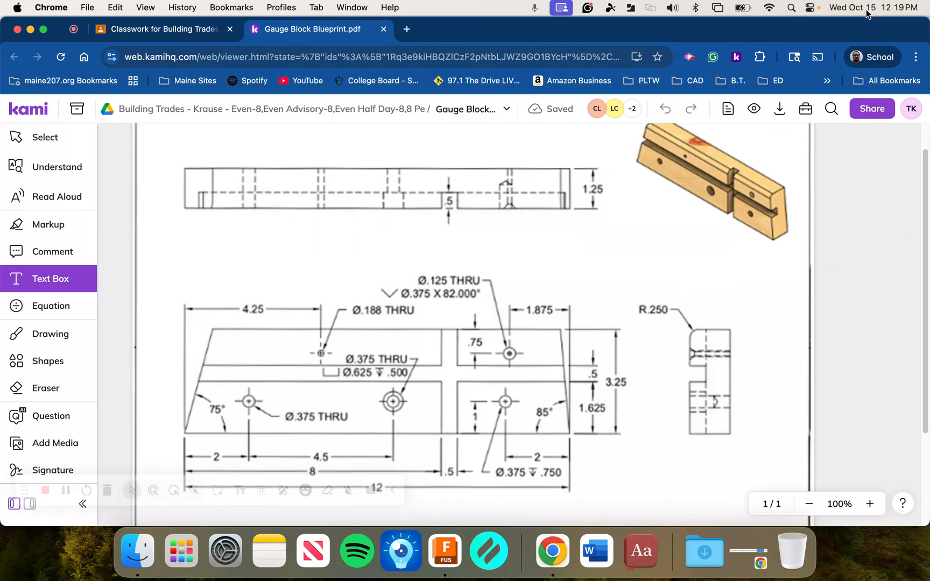
{"action": "left_click", "coordinate": [31, 31]}
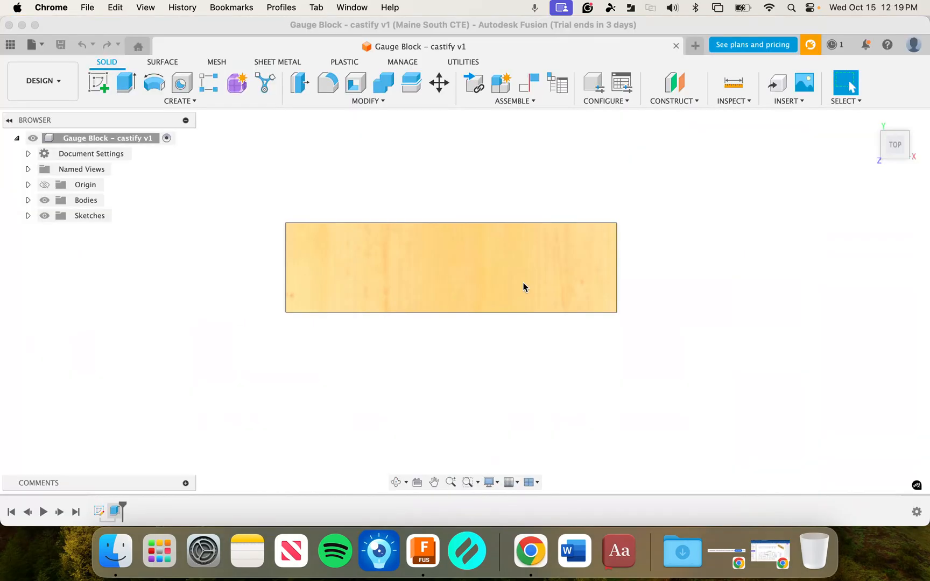
- Start a new sketch on the top face of the gauge block
{"action": "left_click", "coordinate": [874, 119]}
{"action": "left_click", "coordinate": [872, 120]}
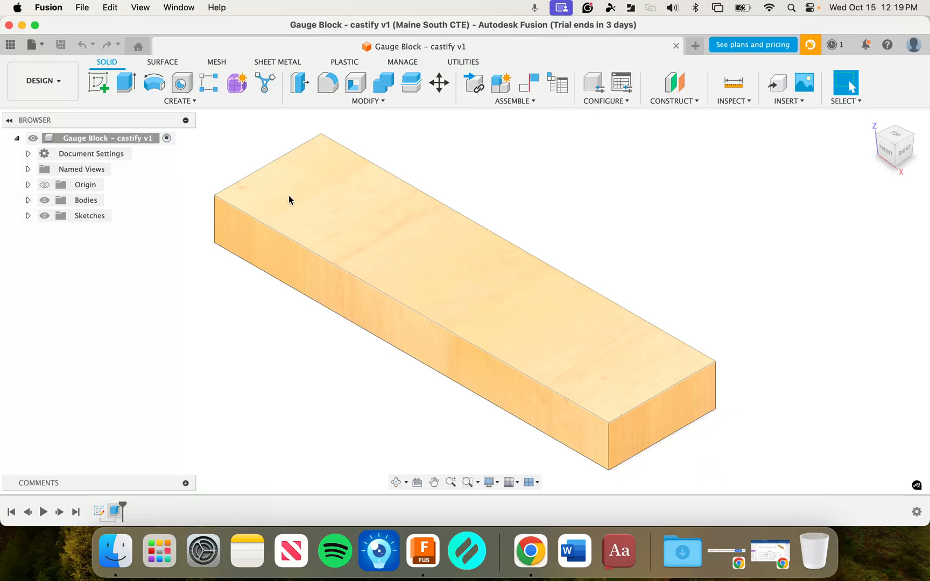
{"action": "left_click", "coordinate": [892, 133]}
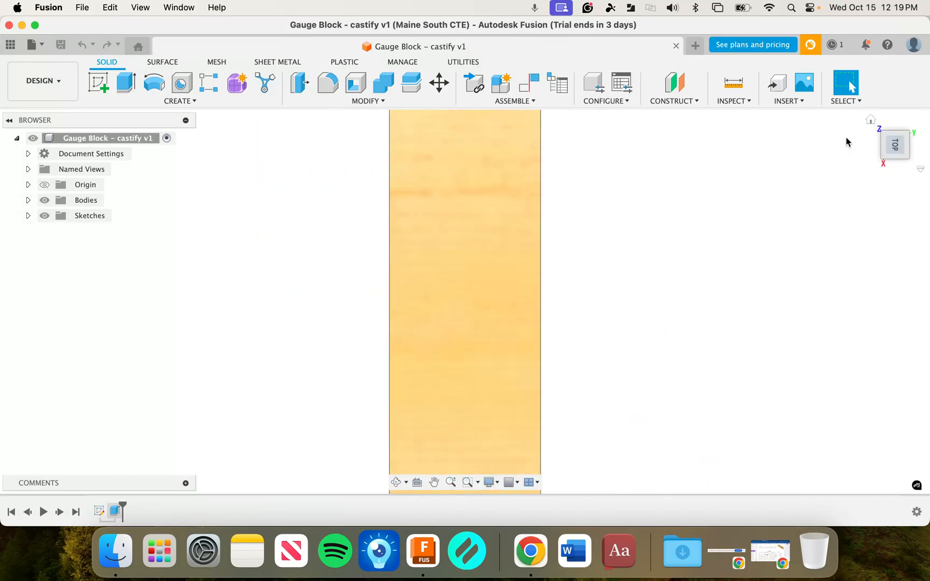
{"action": "left_click", "coordinate": [914, 122]}
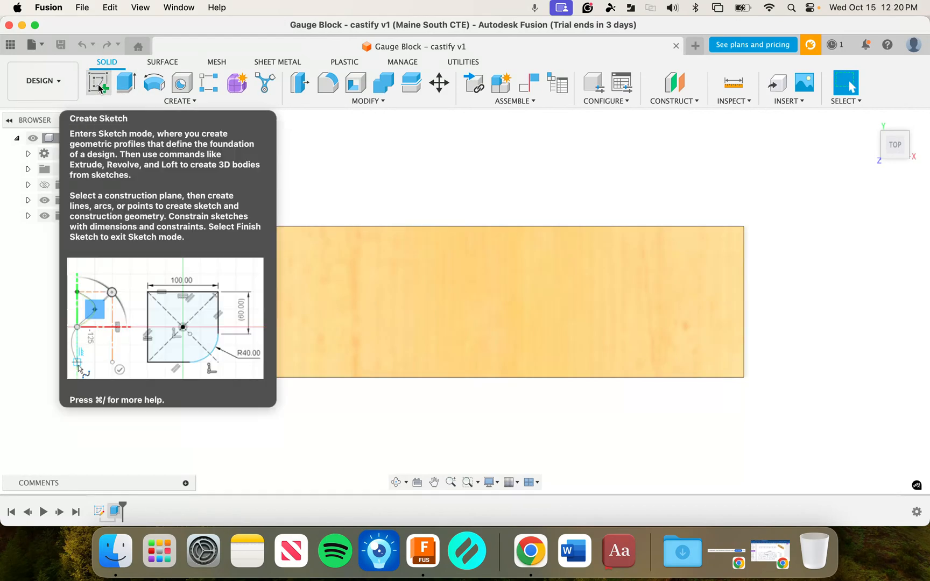
{"action": "left_click", "coordinate": [98, 84]}
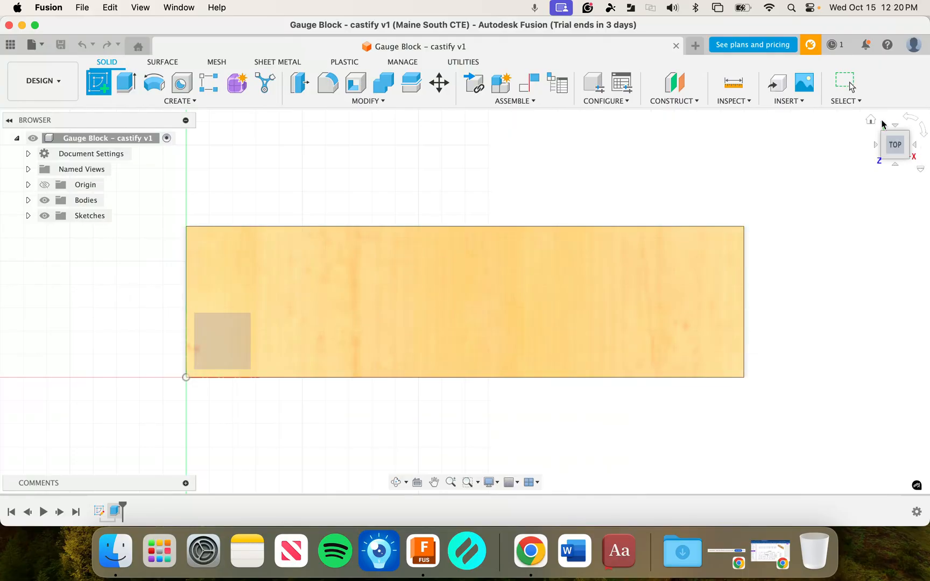
{"action": "left_click", "coordinate": [872, 120]}
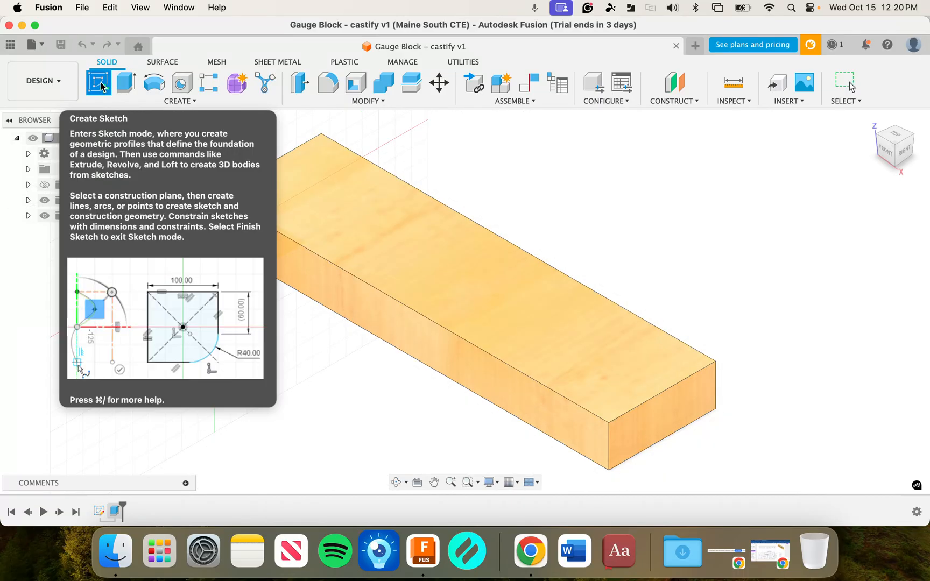
{"action": "left_click", "coordinate": [410, 254]}
{"action": "left_click_drag", "start_coordinate": [413, 234], "coordinate": [183, 241]}
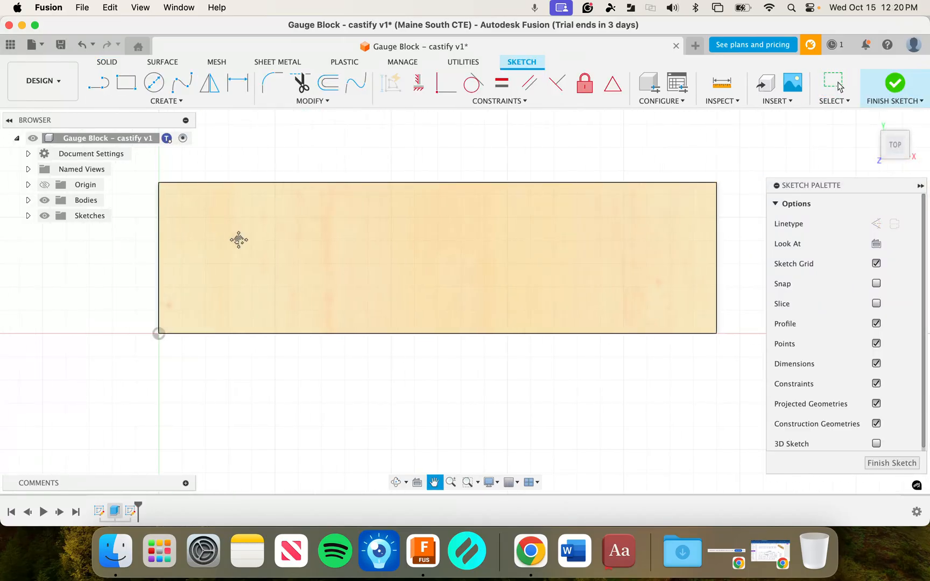
{"action": "key", "text": "Escape"}
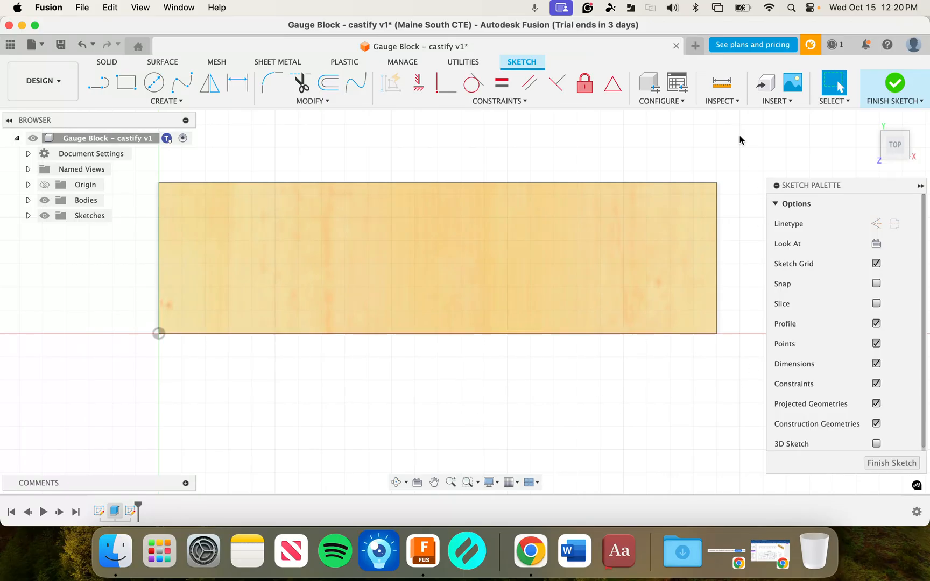
{"action": "mouse_move", "coordinate": [455, 243]}
{"action": "middle_mouse_down"}
{"action": "mouse_move", "coordinate": [489, 257]}
{"action": "mouse_move", "coordinate": [442, 270]}
{"action": "mouse_move", "coordinate": [463, 274]}
{"action": "middle_mouse_up"}
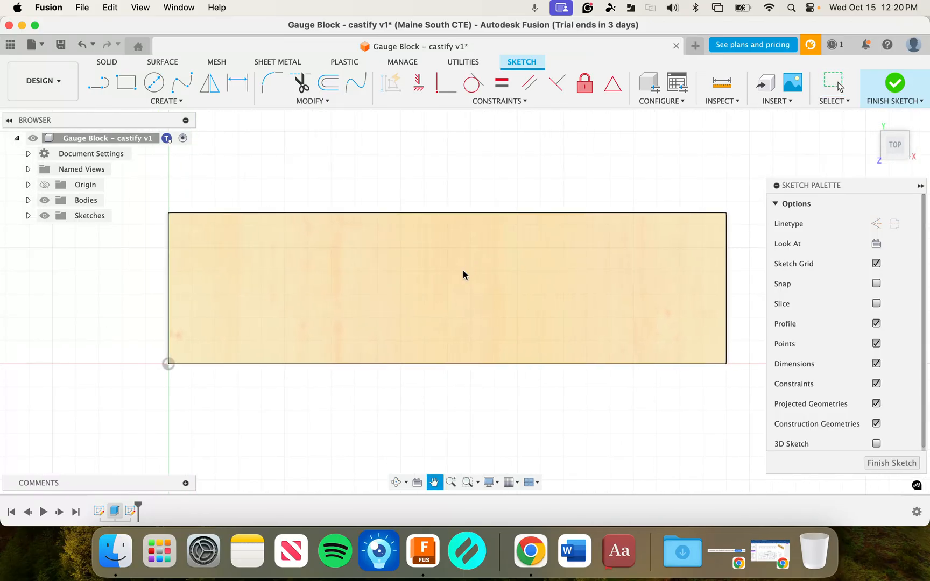
{"action": "key", "text": "Escape"}
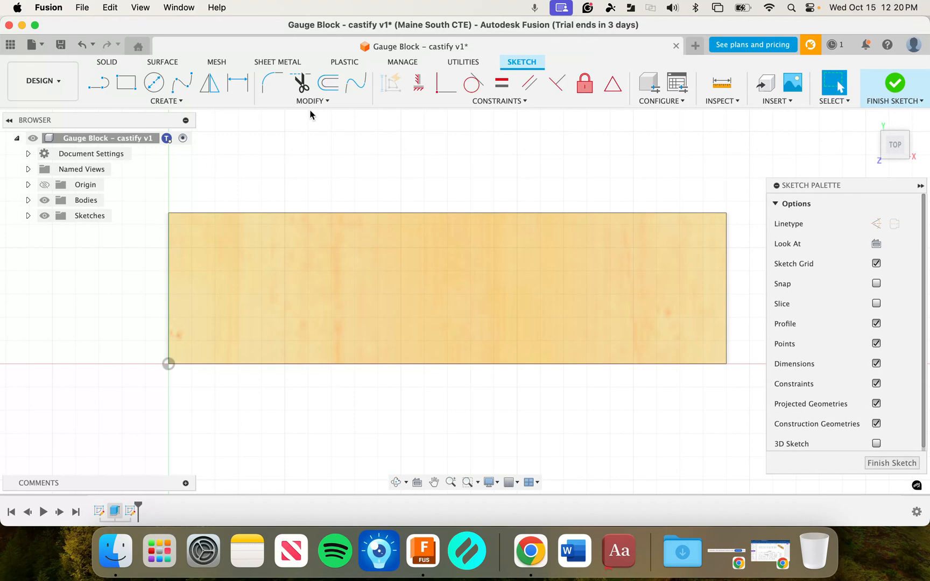
- Sketch a closed triangle from the block's lower-left origin corner, with a slanted side about 5 in long and a horizontal edge above the block
{"action": "left_click", "coordinate": [102, 86]}
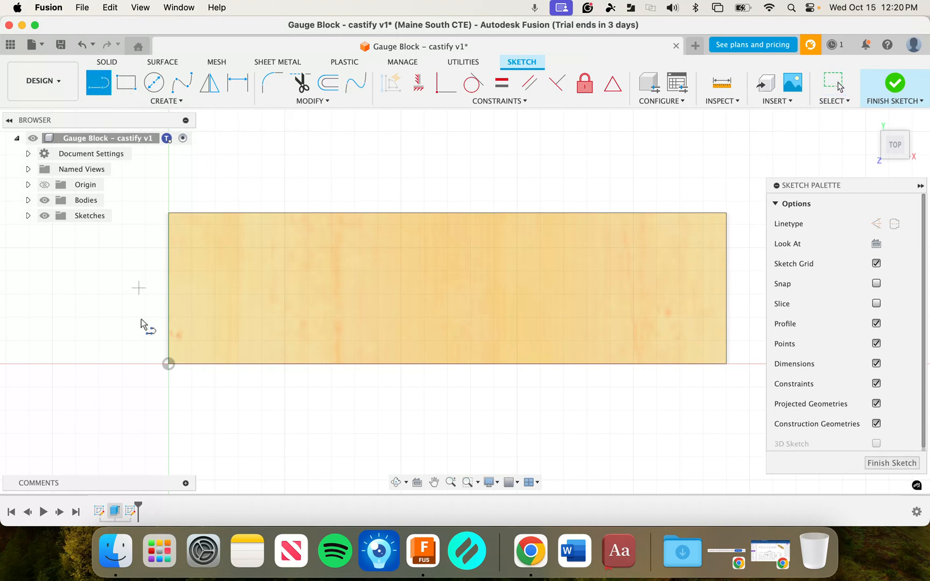
{"action": "left_click", "coordinate": [169, 364]}
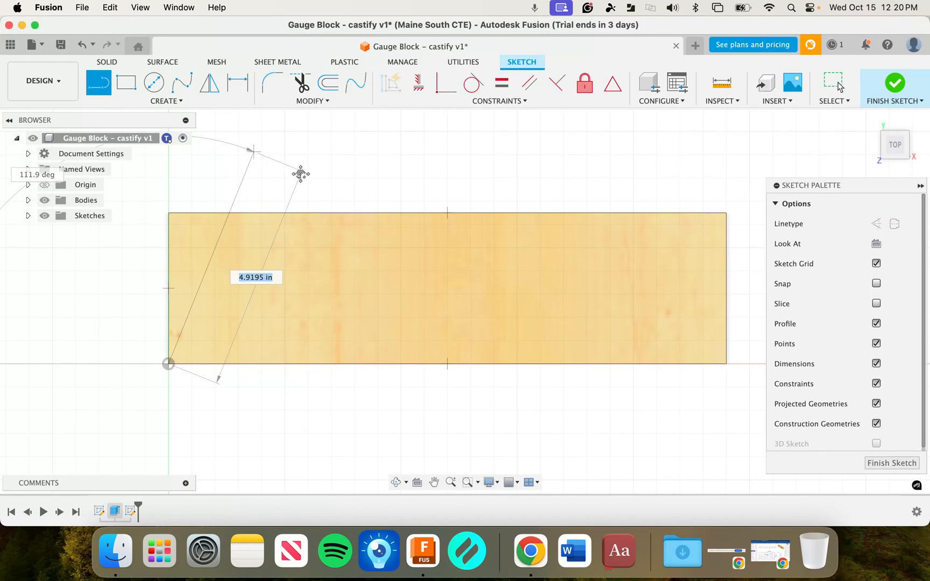
{"action": "middle_click_drag", "start_coordinate": [254, 151], "coordinate": [450, 232]}
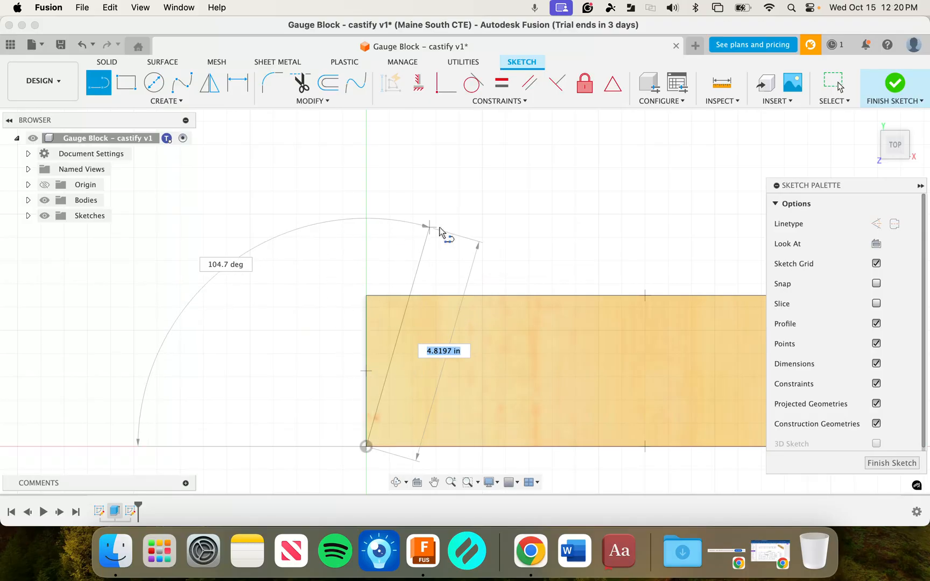
{"action": "left_click", "coordinate": [444, 227]}
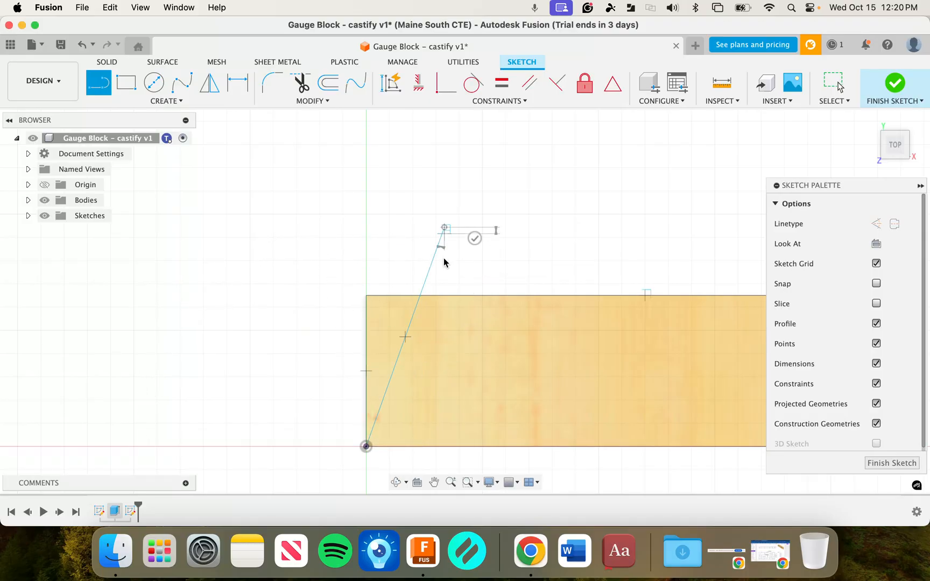
{"action": "left_click", "coordinate": [286, 227]}
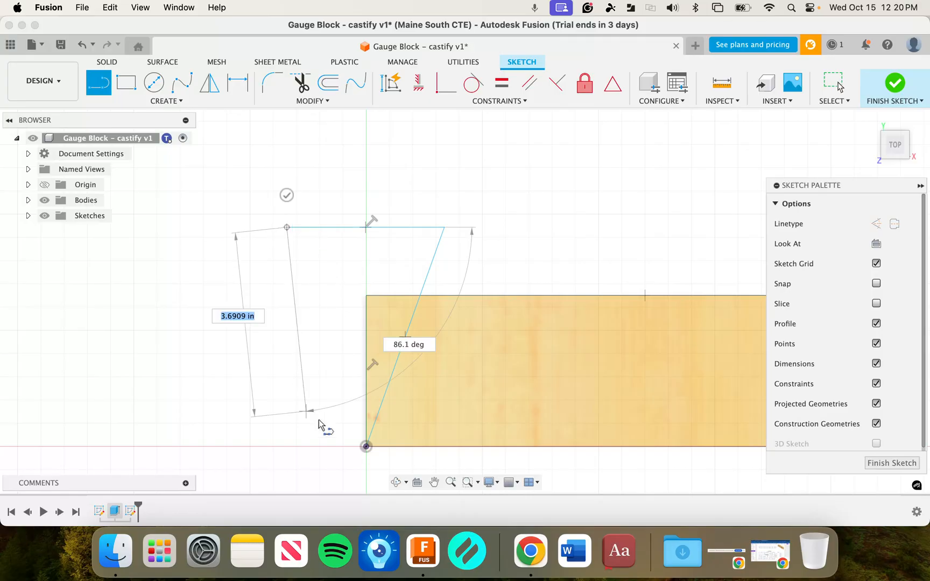
{"action": "left_click", "coordinate": [366, 447]}
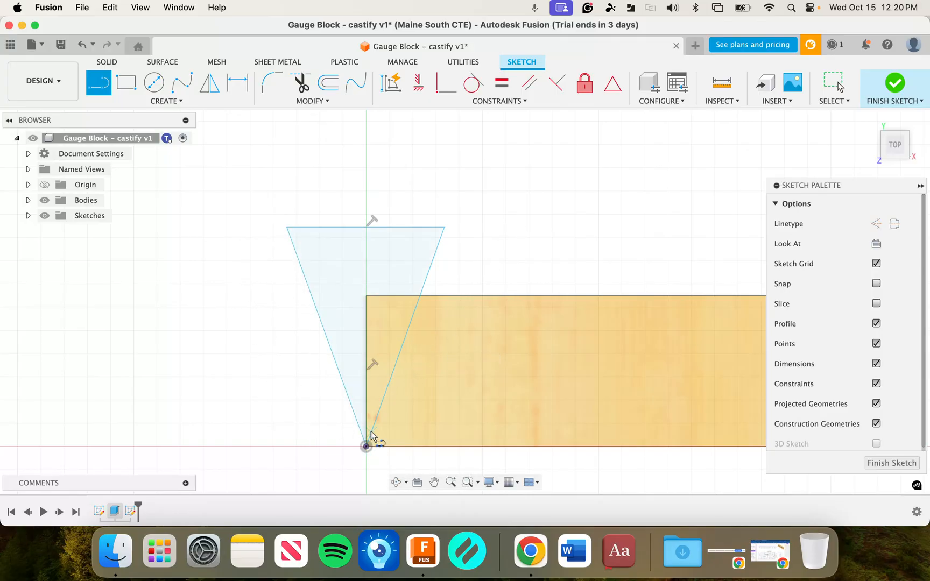
{"action": "key", "text": "Escape"}
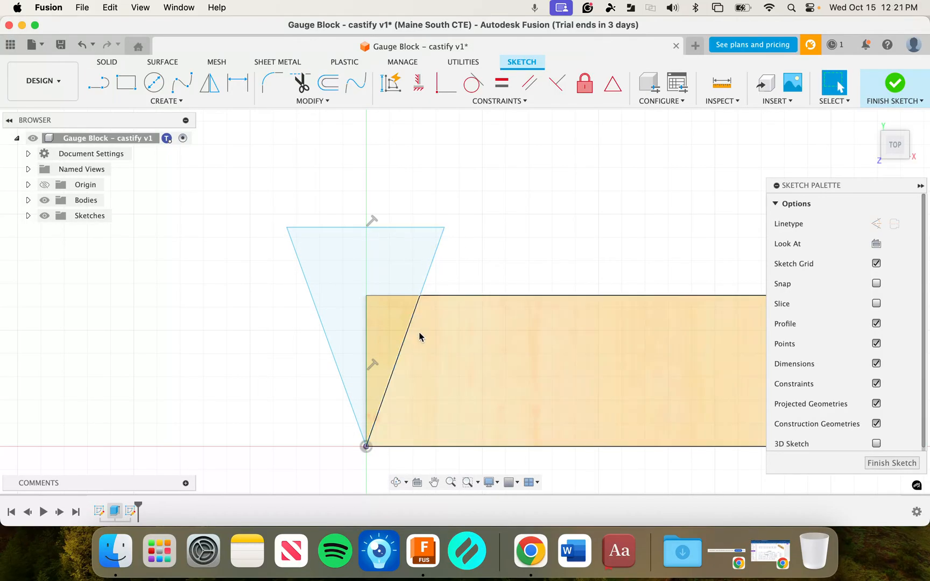
{"action": "left_click", "coordinate": [426, 276]}
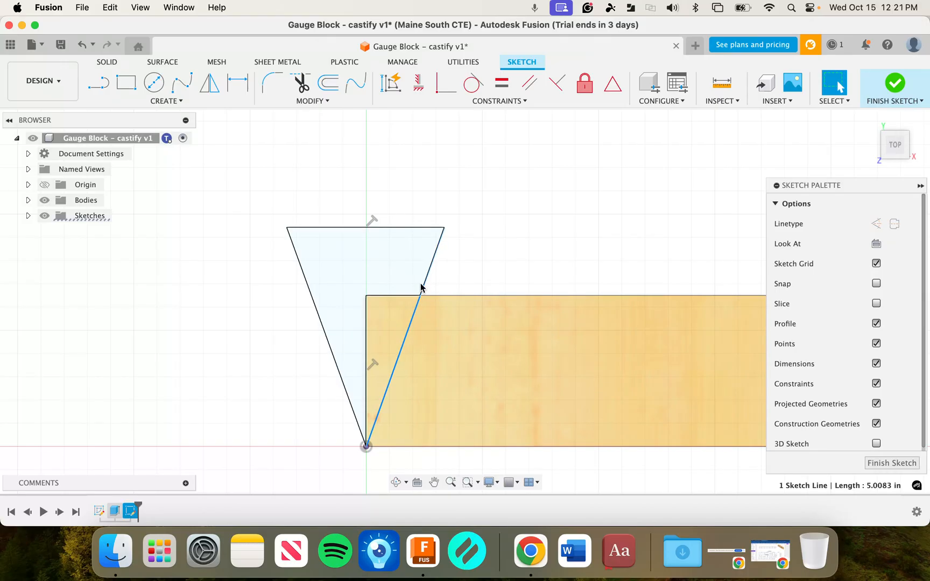
{"action": "left_click", "coordinate": [465, 243]}
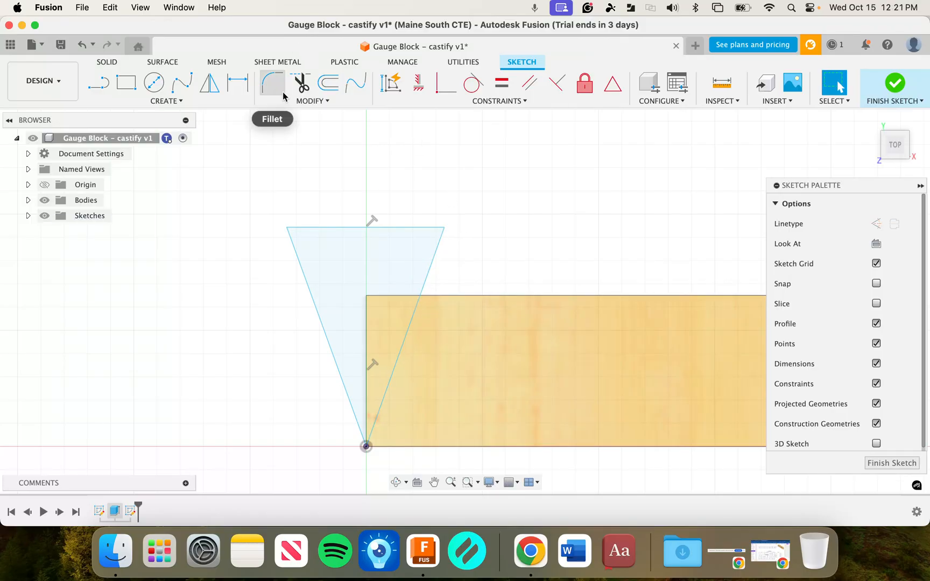
{"action": "left_click", "coordinate": [238, 82]}
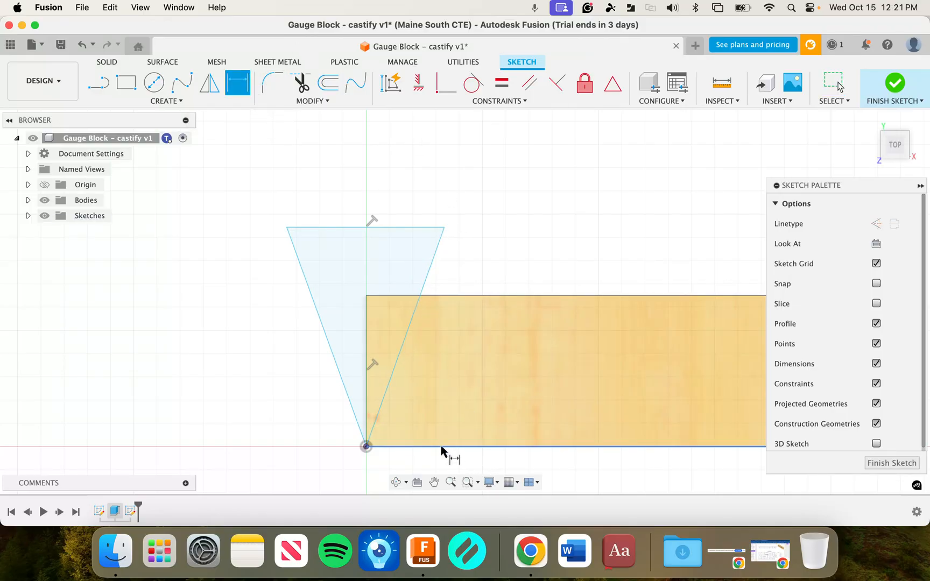
{"action": "mouse_move", "coordinate": [430, 415]}
{"action": "middle_mouse_down"}
{"action": "mouse_move", "coordinate": [409, 251]}
{"action": "mouse_move", "coordinate": [373, 356]}
{"action": "middle_mouse_up"}
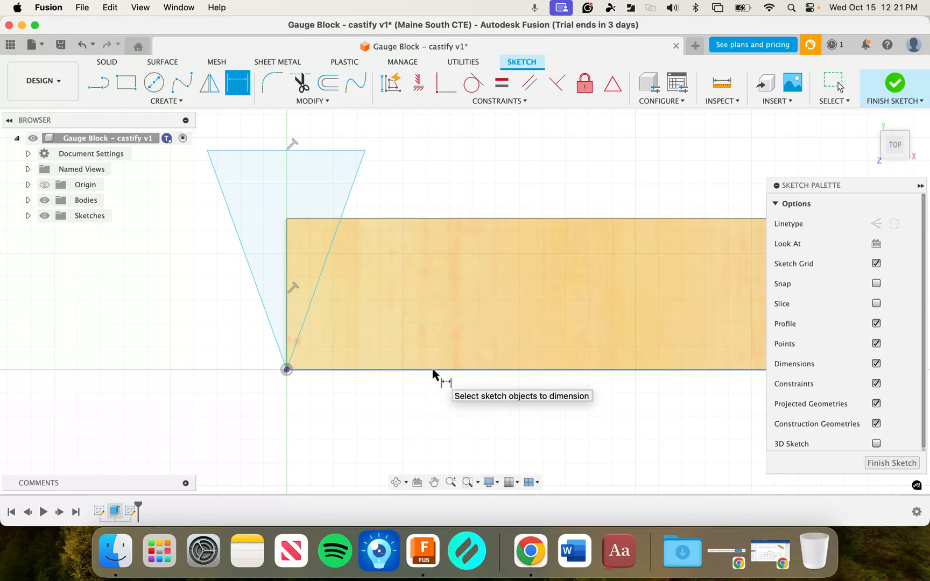
{"action": "key", "text": "Escape"}
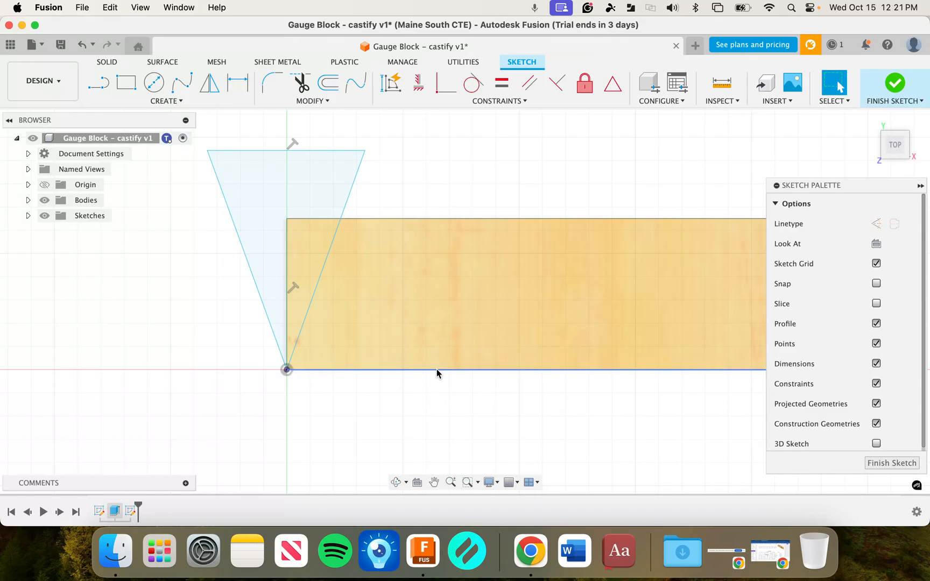
- Project the block's top face into the sketch with Projection Link enabled
{"action": "left_click", "coordinate": [436, 370]}
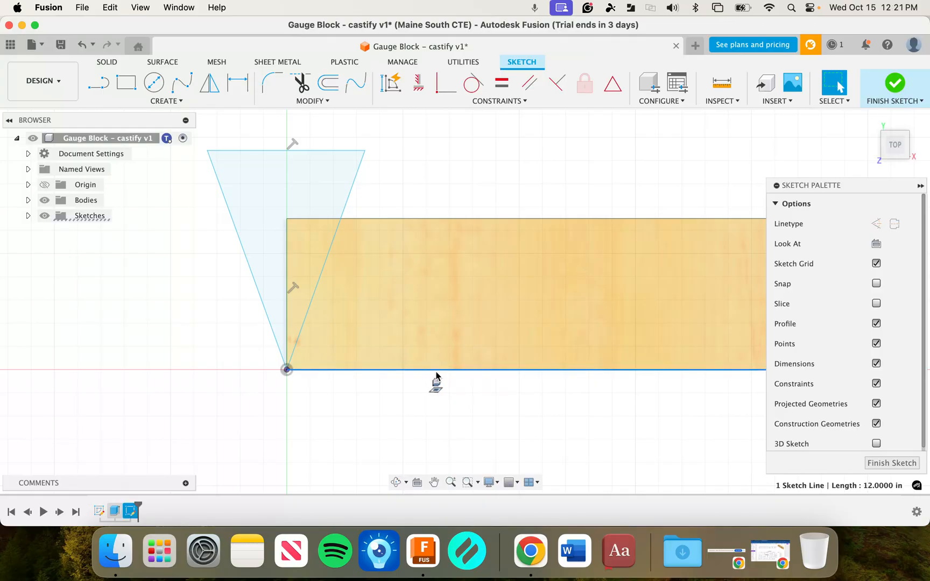
{"action": "left_click", "coordinate": [435, 374]}
{"action": "left_click", "coordinate": [318, 107]}
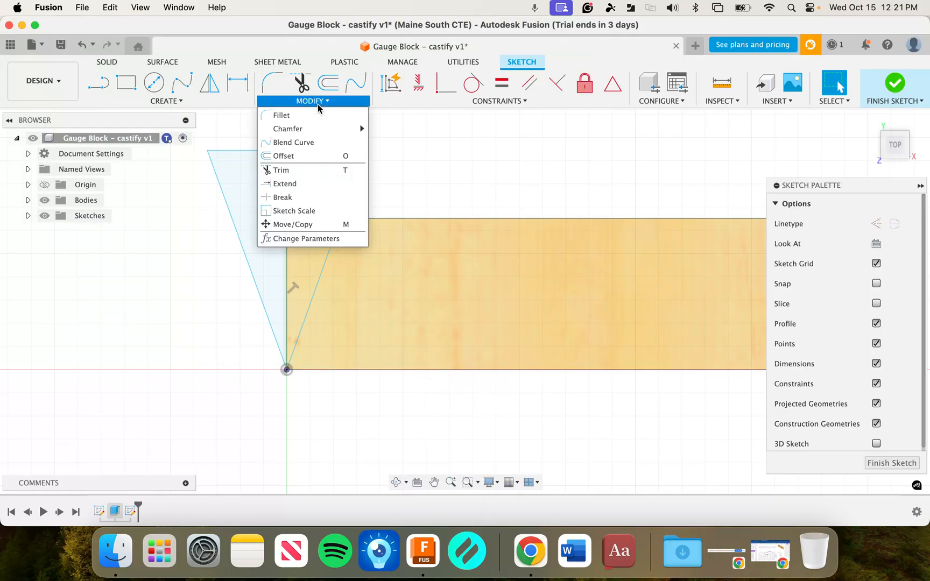
{"action": "left_click", "coordinate": [189, 101]}
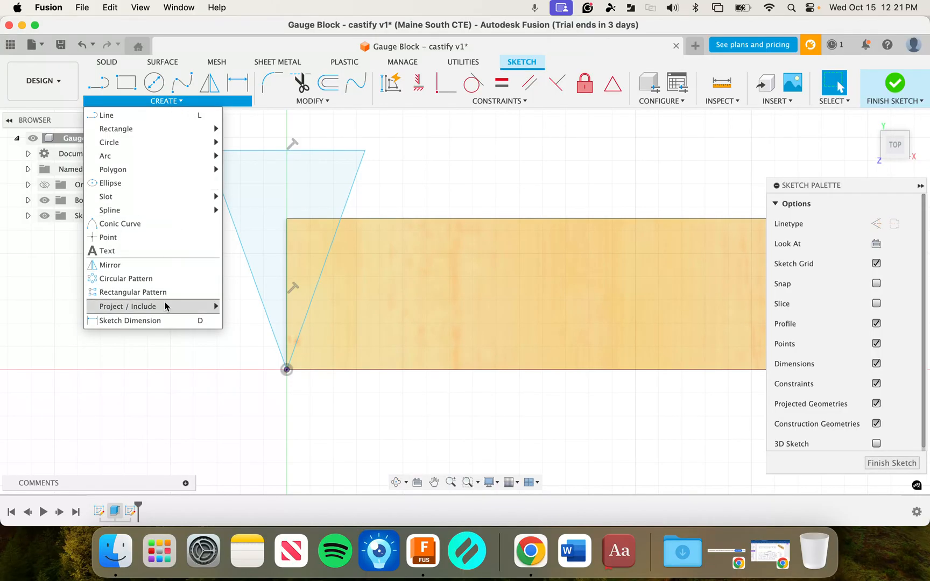
{"action": "mouse_move", "coordinate": [165, 311]}
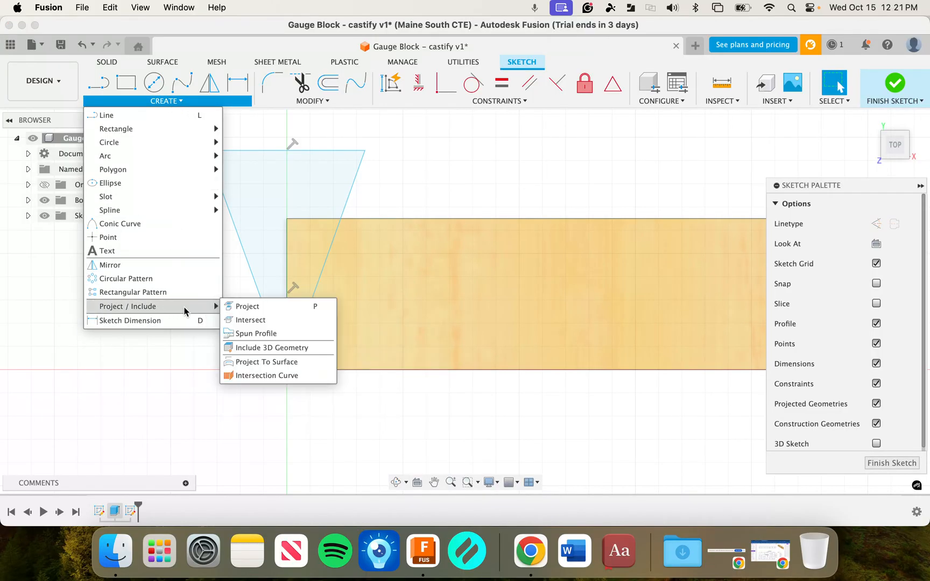
{"action": "left_click", "coordinate": [255, 307]}
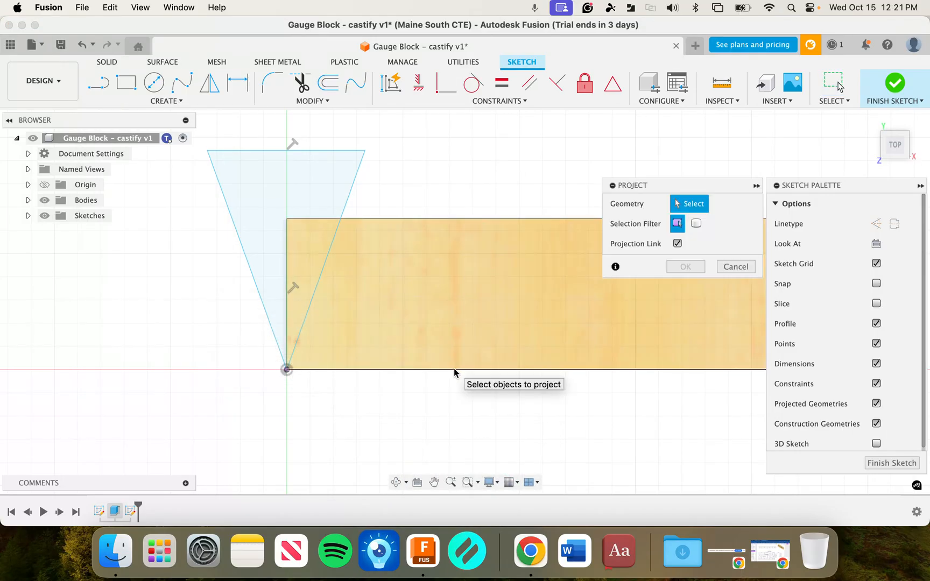
{"action": "middle_click_drag", "start_coordinate": [451, 328], "coordinate": [304, 326]}
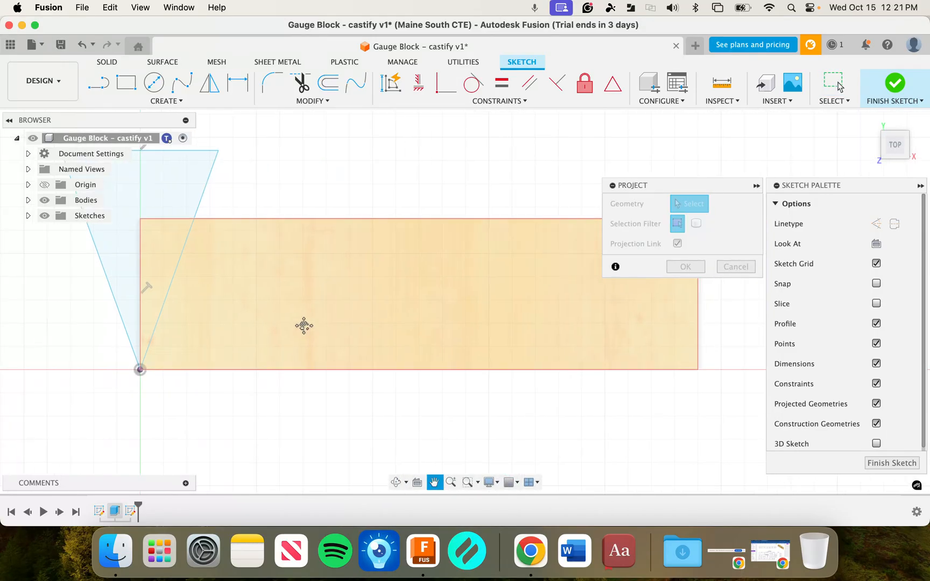
{"action": "scroll", "coordinate": [366, 316], "scroll_direction": "down", "scroll_amount": 2}
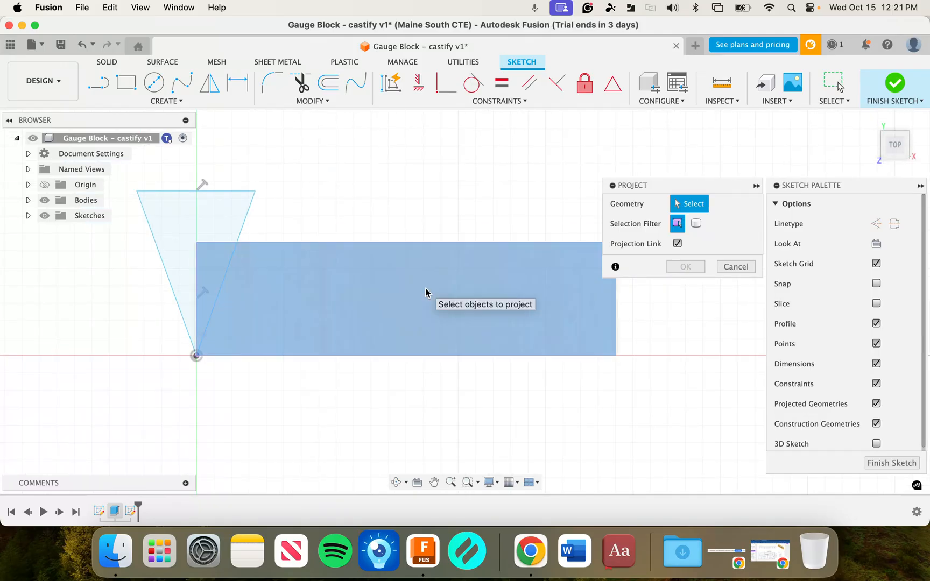
{"action": "left_click", "coordinate": [425, 293]}
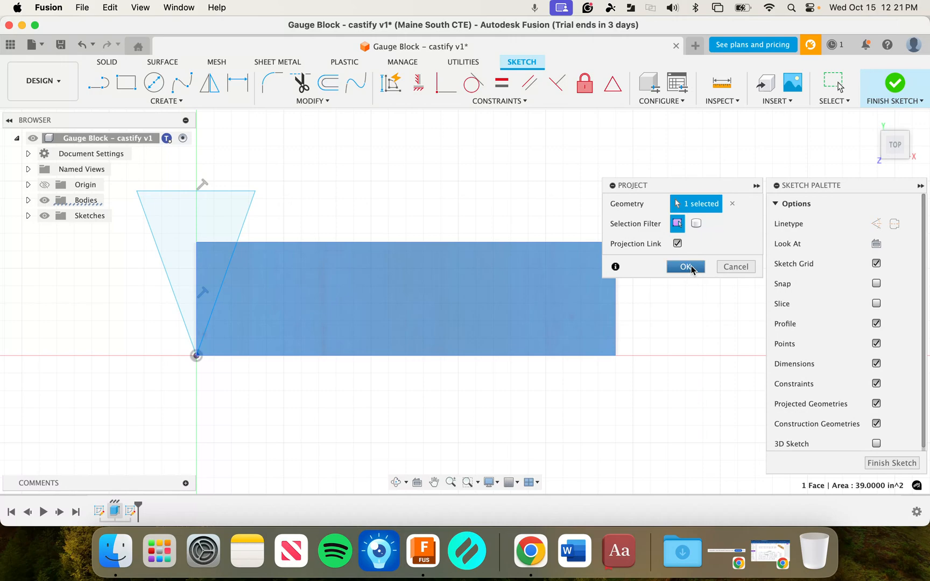
{"action": "left_click", "coordinate": [685, 267]}
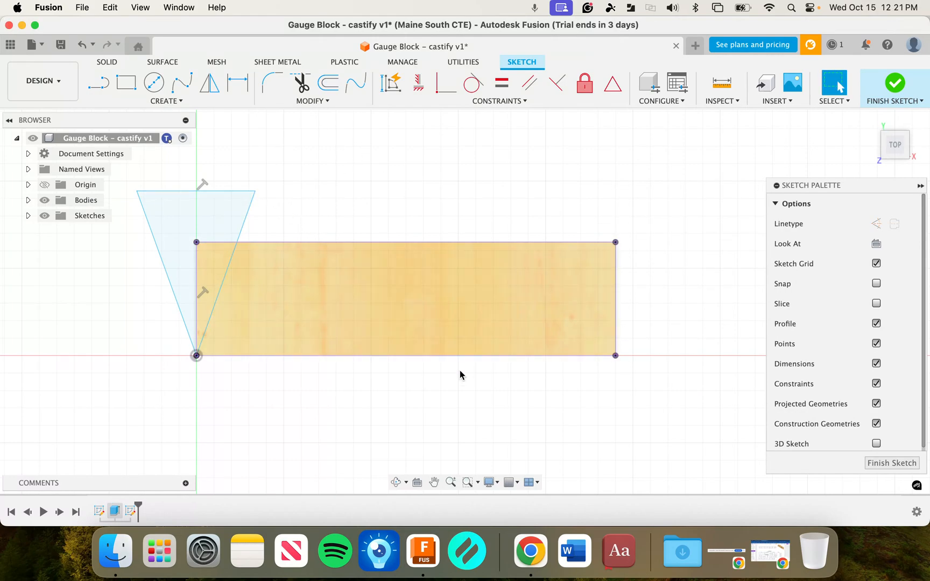
{"action": "left_click", "coordinate": [315, 357]}
{"action": "middle_click_drag", "start_coordinate": [293, 182], "coordinate": [450, 226]}
{"action": "left_click_drag", "start_coordinate": [451, 227], "coordinate": [376, 207]}
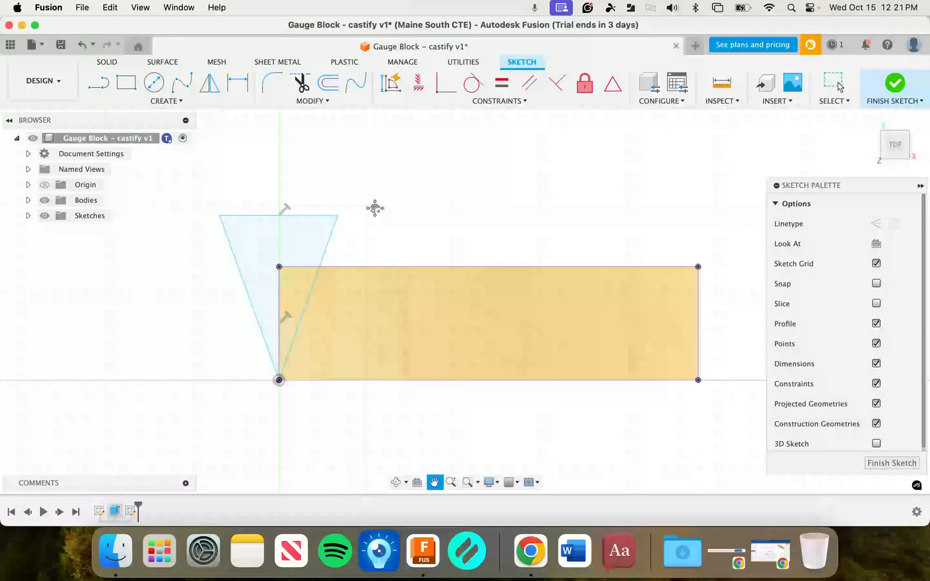
{"action": "key", "text": "Escape"}
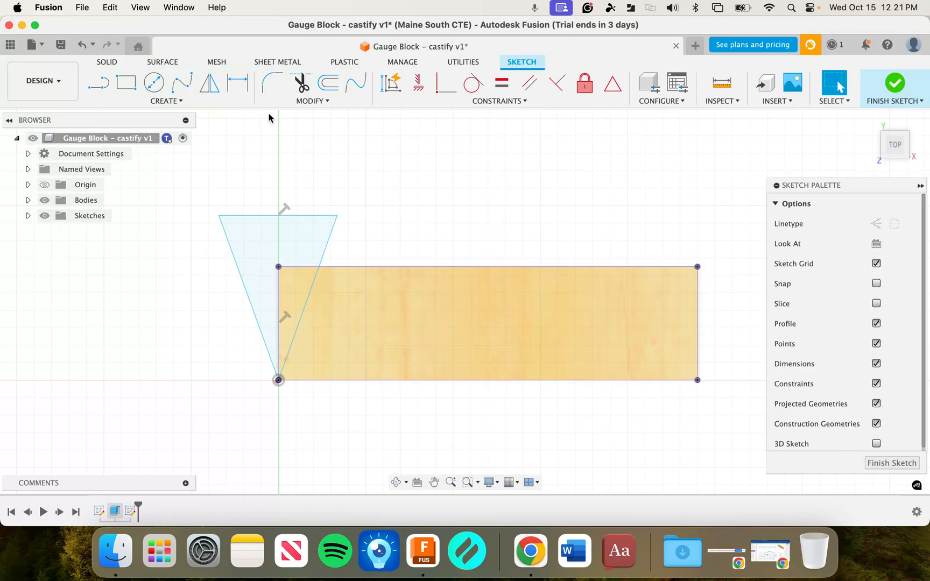
- Dimension the angle between the block's bottom edge and the triangle's slanted side inside the block at 75°, and finish the sketch
{"action": "left_click", "coordinate": [237, 82]}
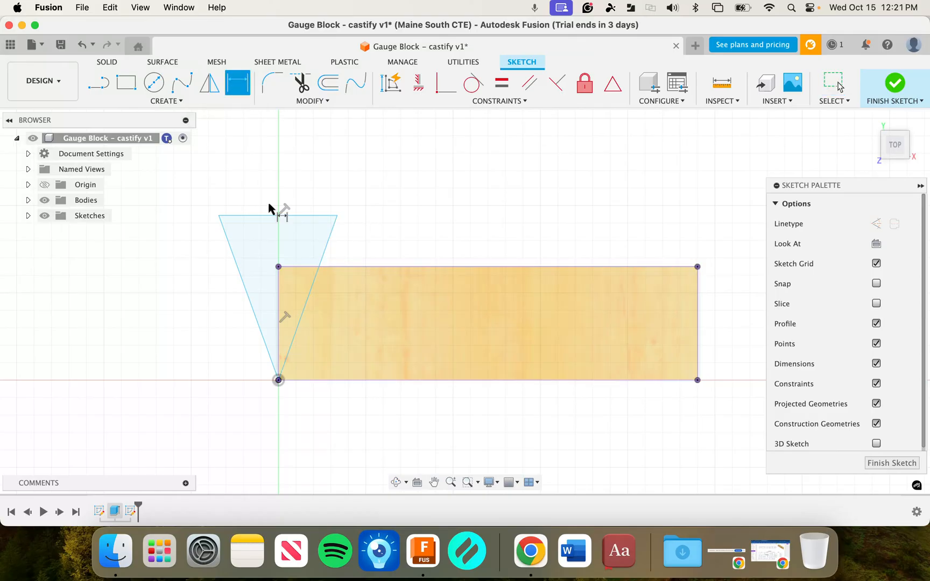
{"action": "left_click", "coordinate": [317, 380]}
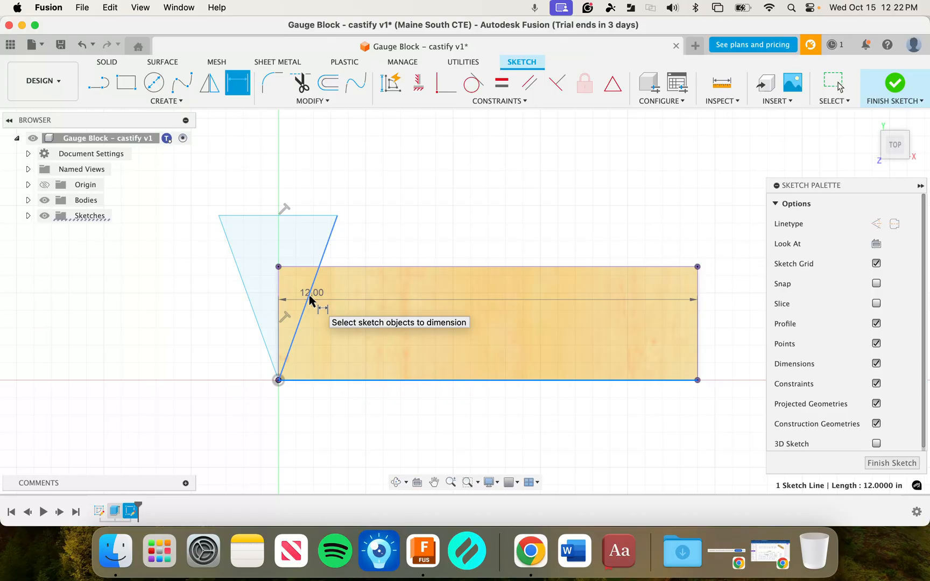
{"action": "left_click", "coordinate": [309, 295]}
{"action": "left_click", "coordinate": [339, 347]}
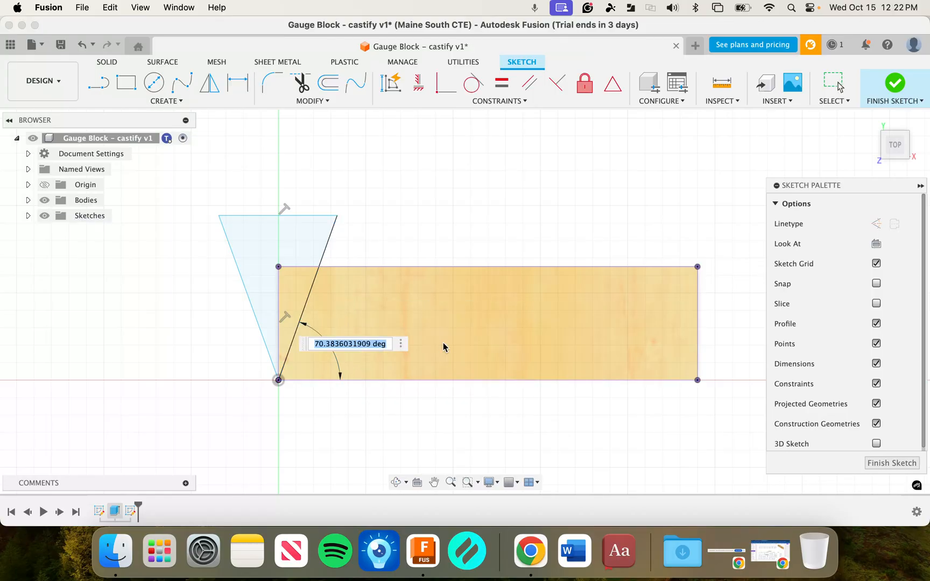
{"action": "type", "text": "75"}
{"action": "key", "text": "Return"}
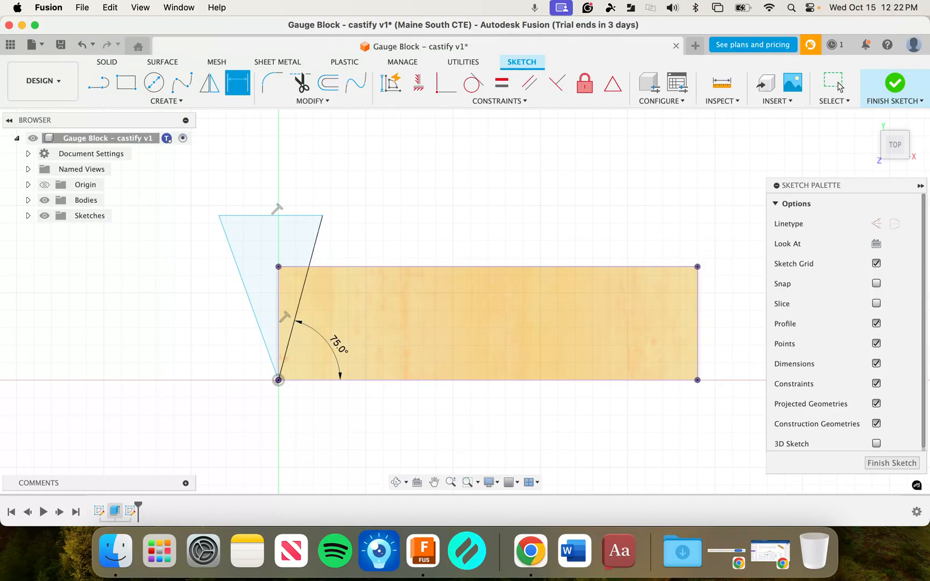
{"action": "key", "text": "Escape"}
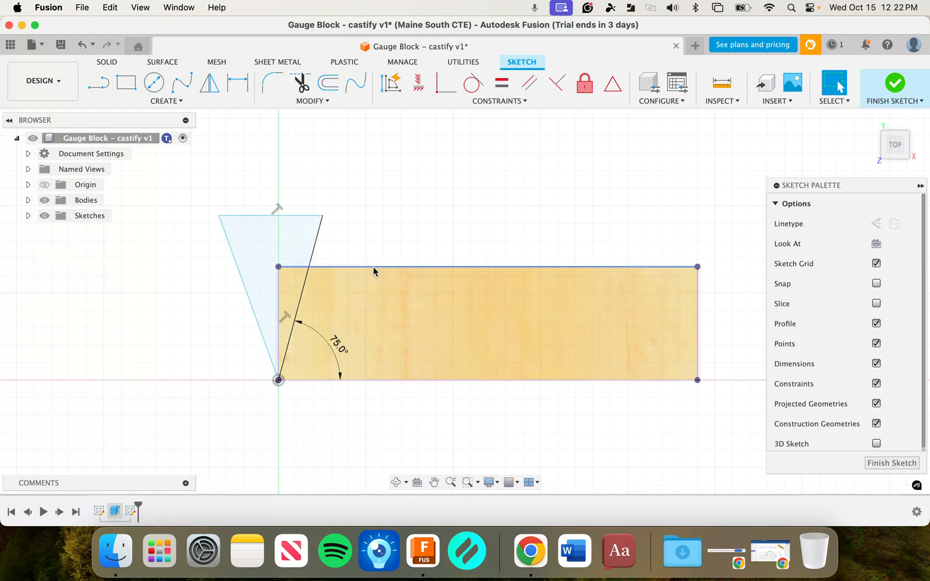
{"action": "left_click", "coordinate": [896, 83]}
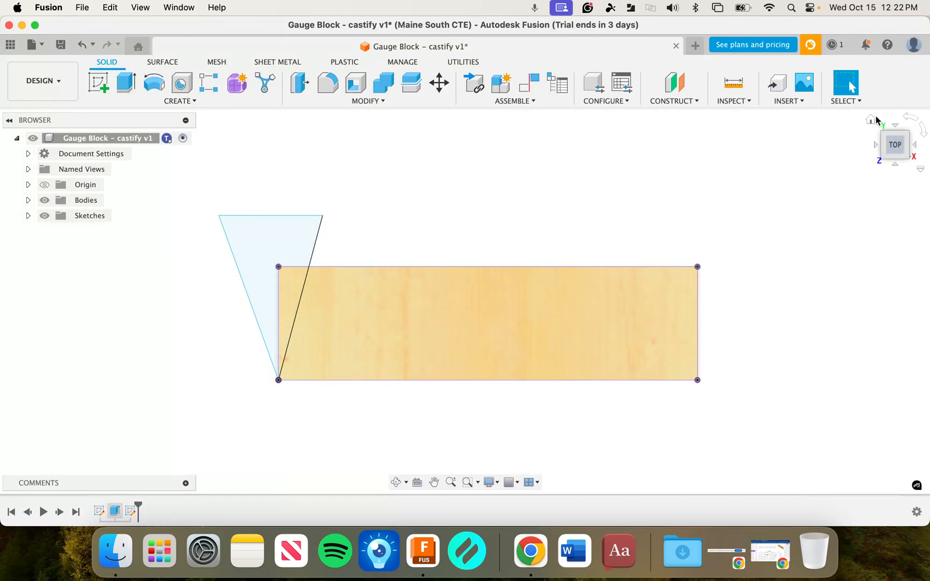
- Extrude both triangle profiles 2 in down through the block's left end as a cut
{"action": "left_click", "coordinate": [873, 121]}
{"action": "middle_click_drag", "start_coordinate": [442, 237], "coordinate": [403, 329], "text": "shift"}
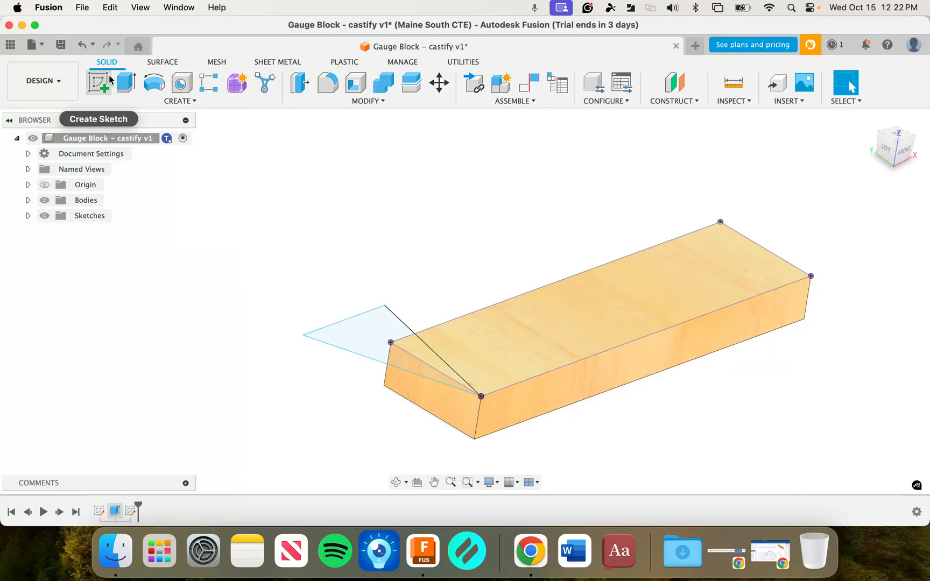
{"action": "left_click", "coordinate": [133, 83]}
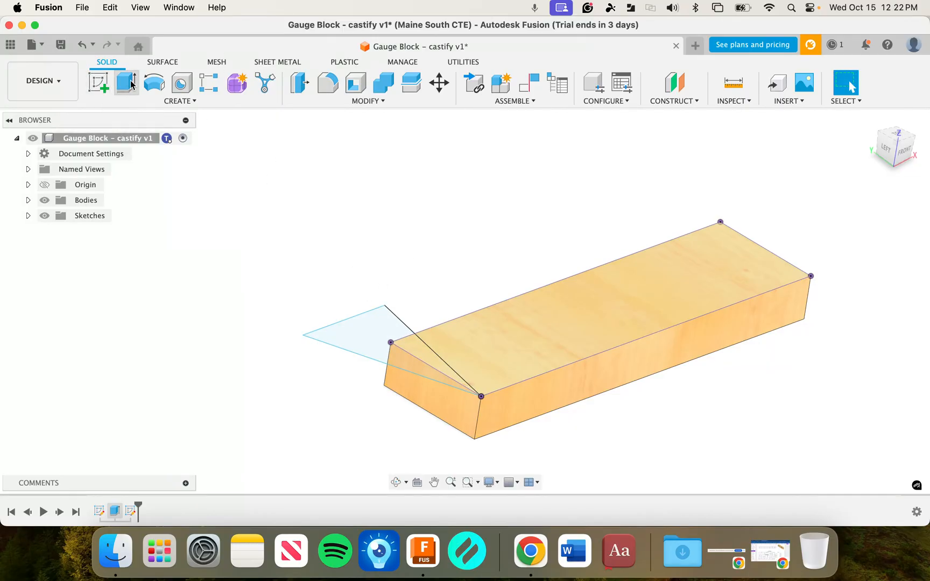
{"action": "left_click", "coordinate": [423, 357]}
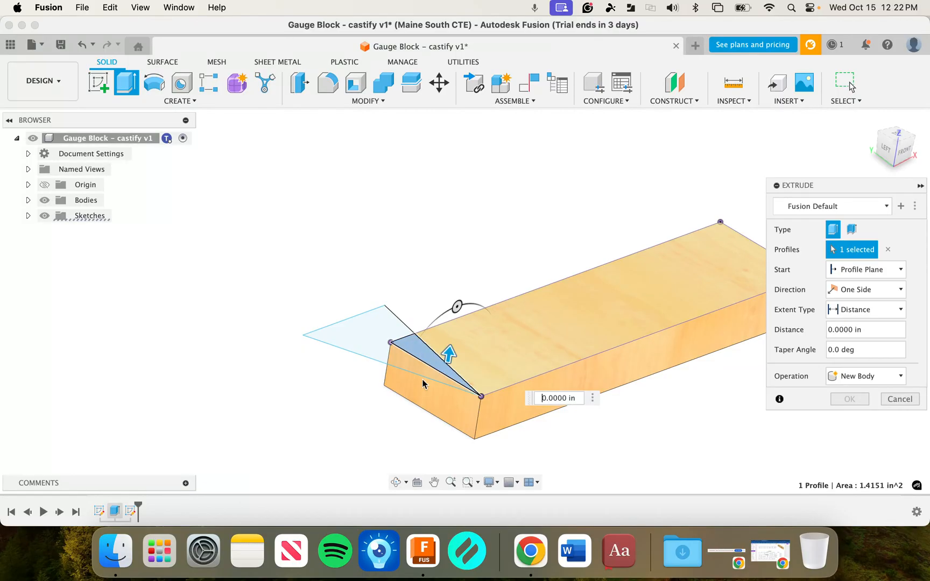
{"action": "left_click", "coordinate": [376, 347]}
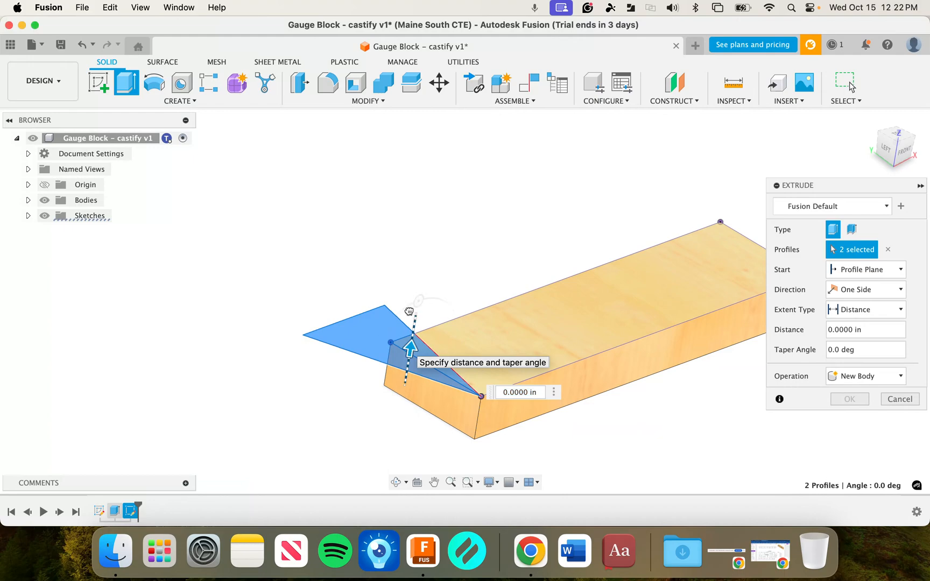
{"action": "left_click_drag", "start_coordinate": [409, 311], "coordinate": [429, 228]}
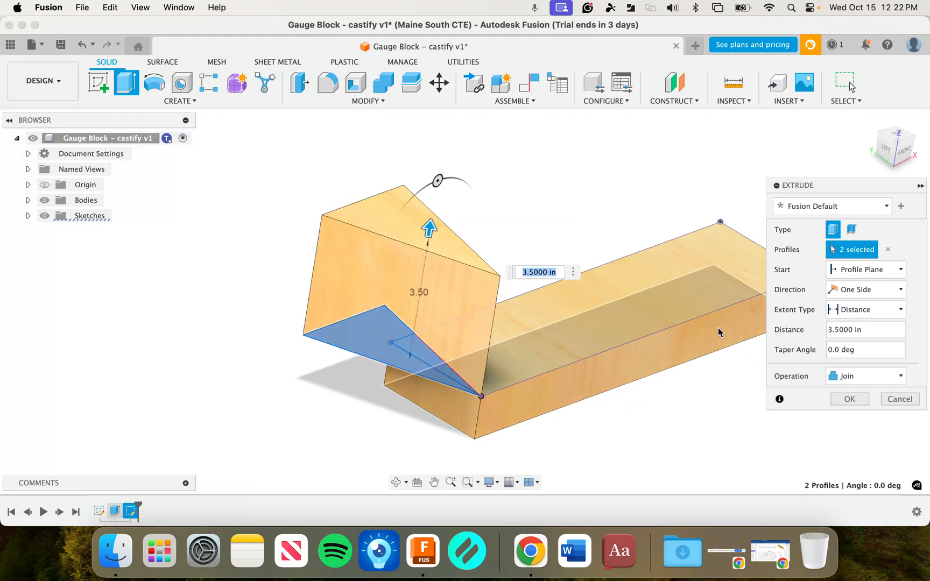
{"action": "left_click_drag", "start_coordinate": [430, 229], "coordinate": [398, 433]}
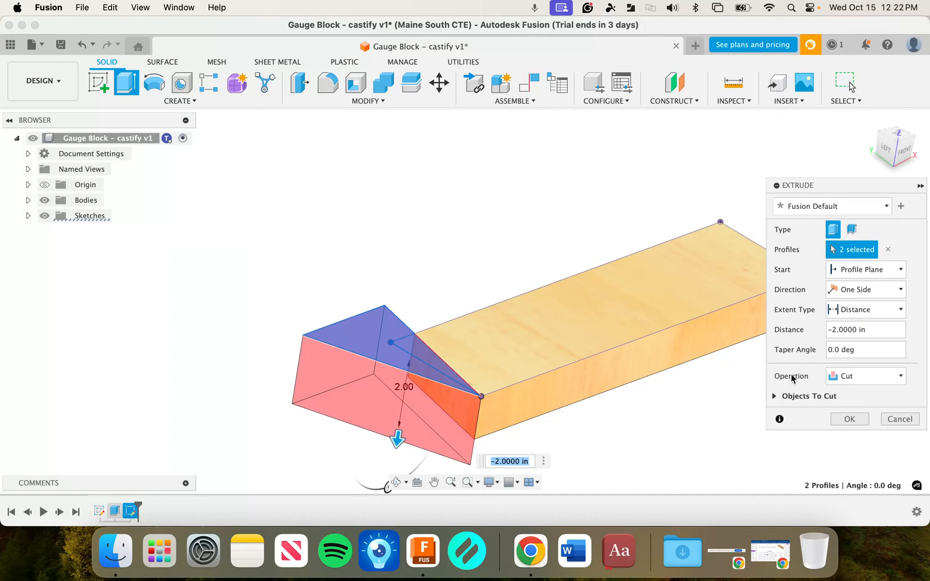
{"action": "left_click", "coordinate": [888, 375]}
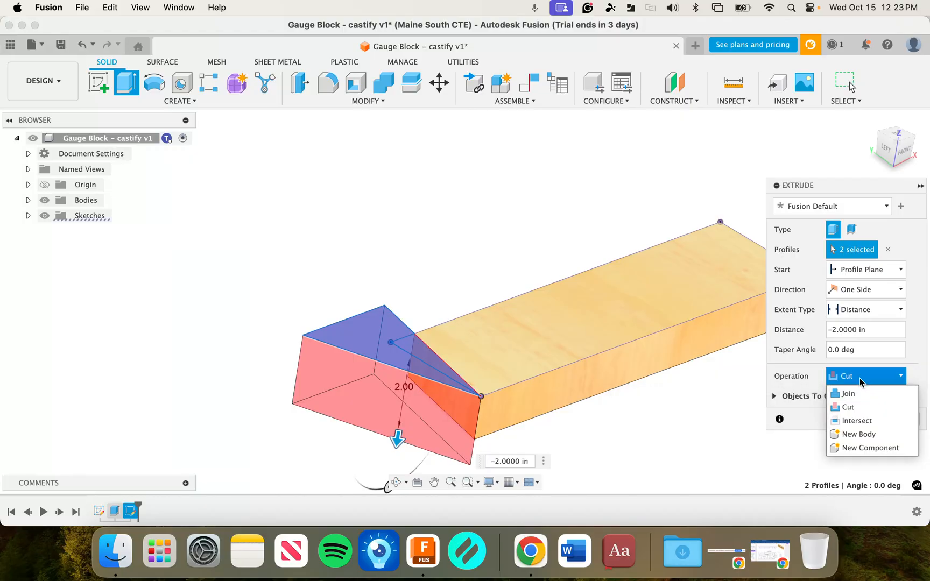
{"action": "left_click", "coordinate": [853, 405]}
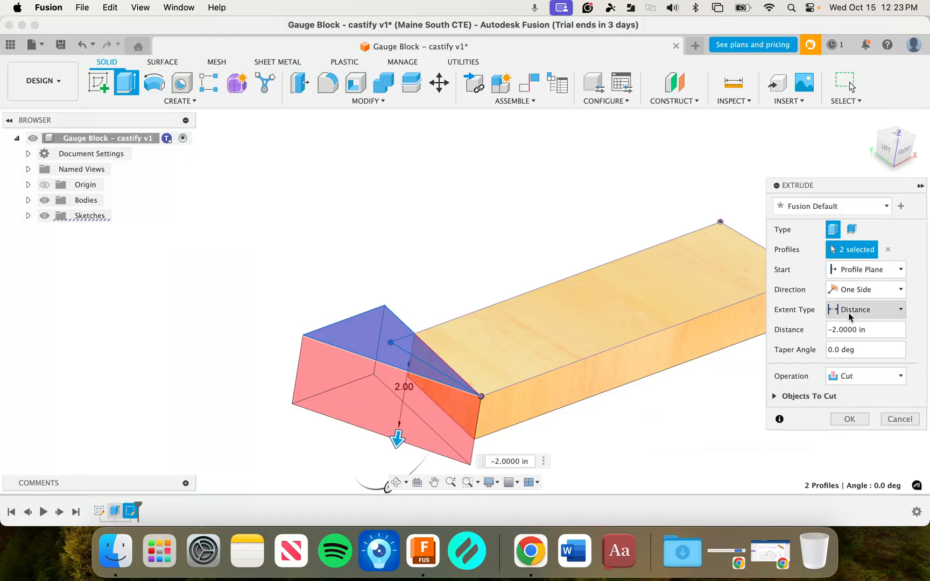
{"action": "left_click", "coordinate": [849, 419]}
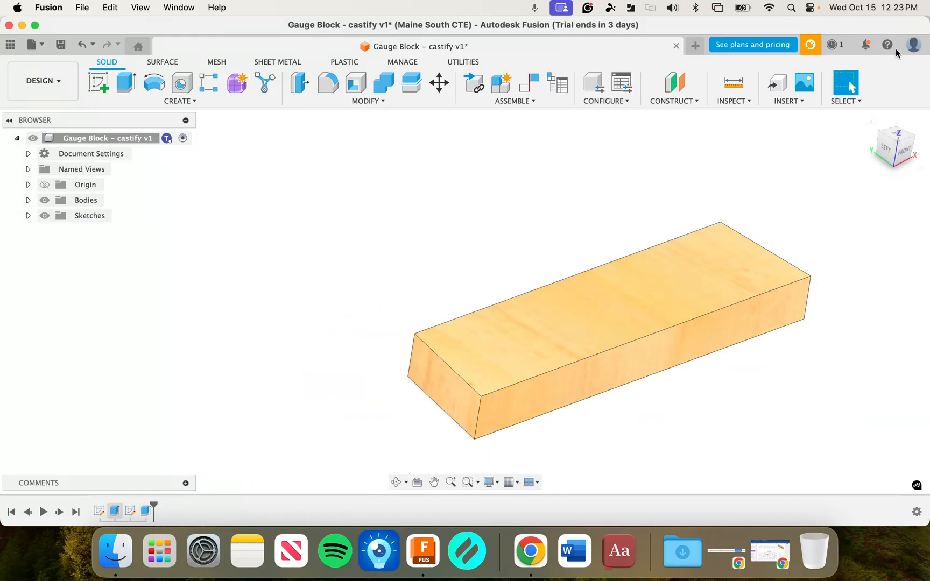
- Review the angled end from above, rolling the design history back before the cut and forward again
{"action": "left_click", "coordinate": [898, 148]}
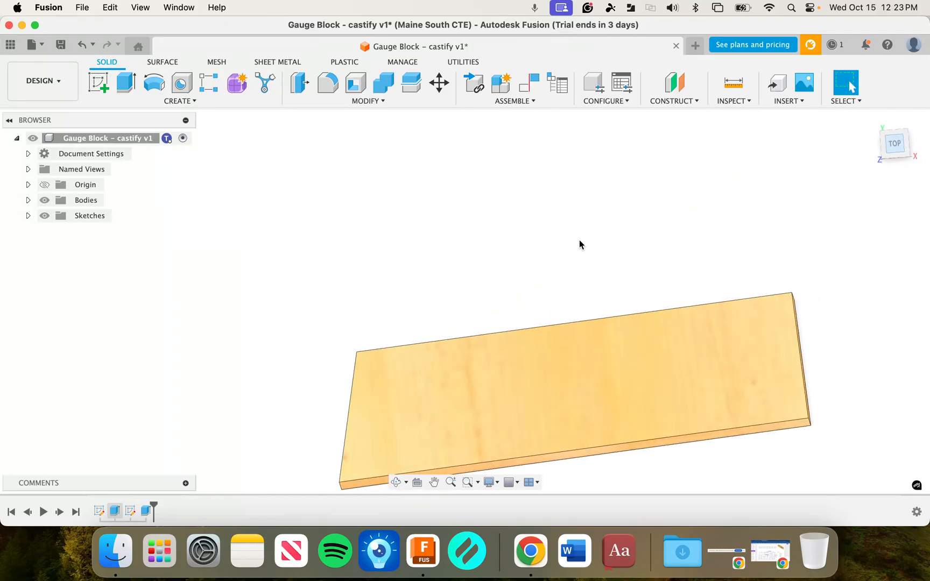
{"action": "left_click", "coordinate": [434, 482]}
{"action": "left_click_drag", "start_coordinate": [429, 292], "coordinate": [457, 203]}
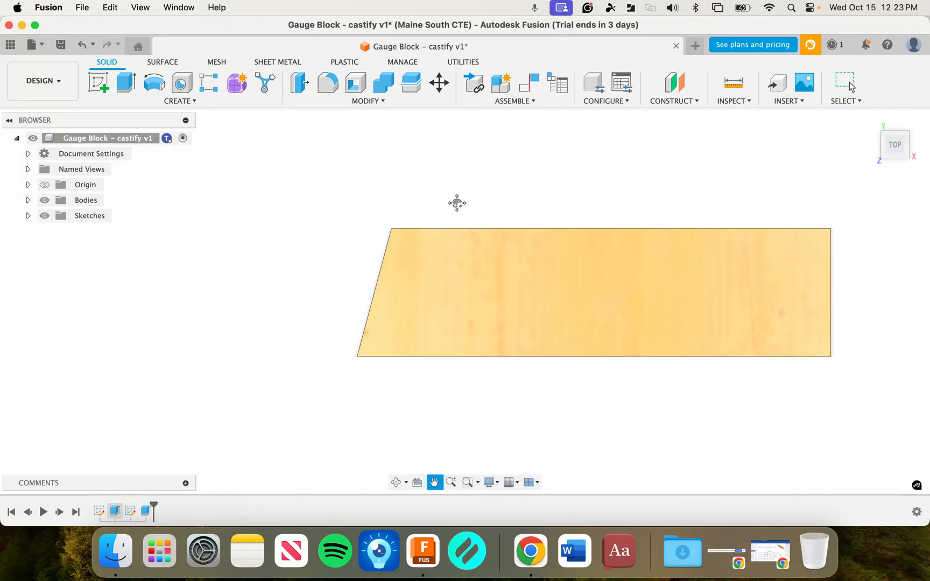
{"action": "key", "text": "Escape"}
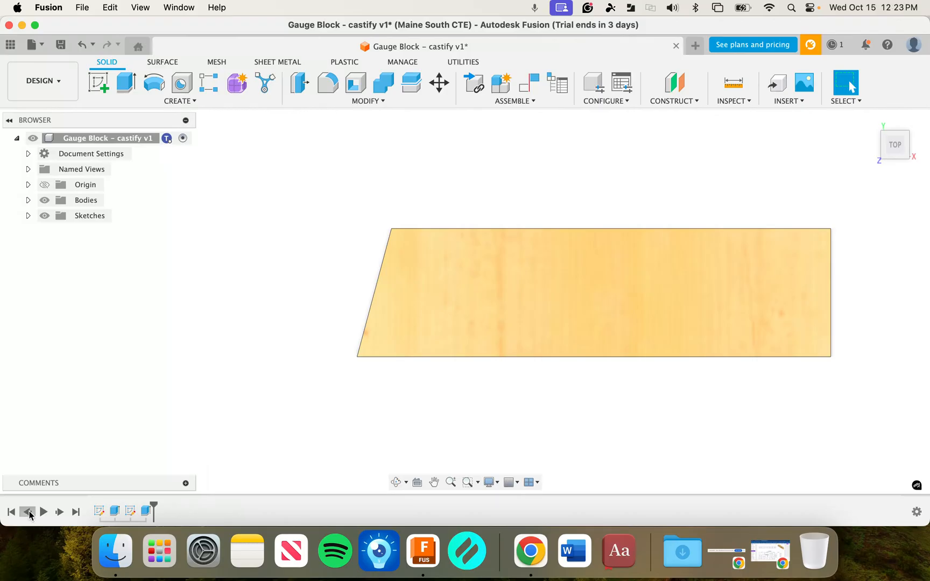
{"action": "left_click", "coordinate": [28, 512]}
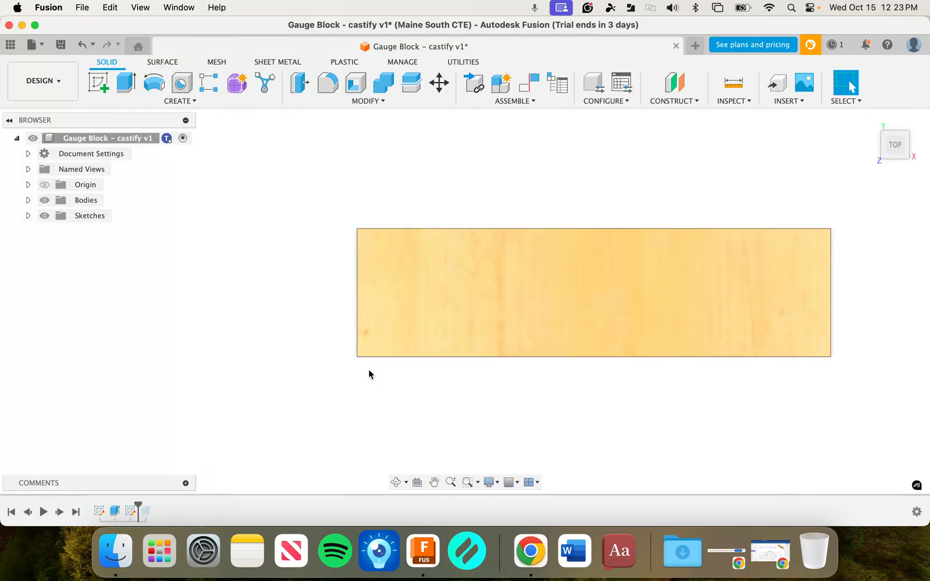
{"action": "left_click", "coordinate": [62, 511]}
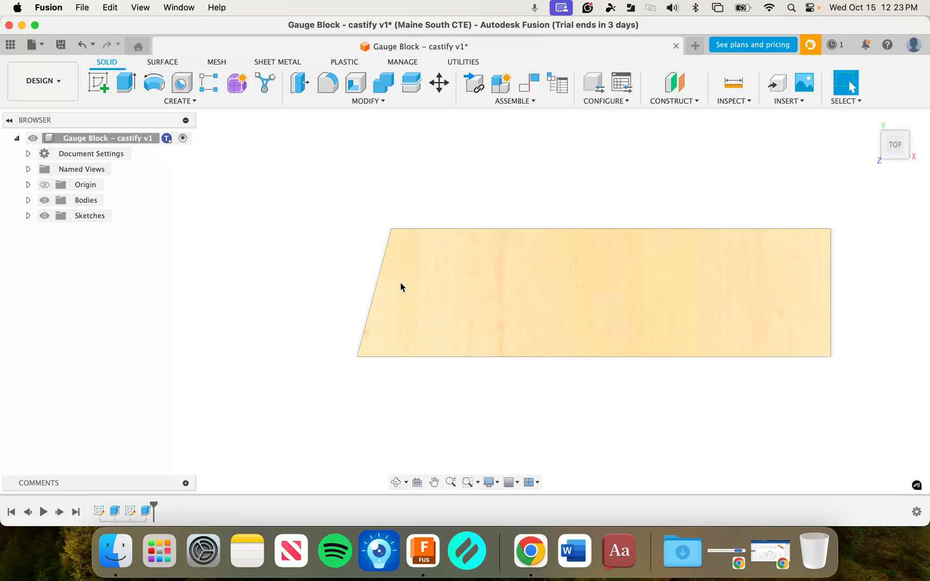
- Open the original base rectangle sketch to review its dimensions, and close it without edits
{"action": "middle_click_drag", "start_coordinate": [538, 266], "coordinate": [419, 268]}
{"action": "scroll", "coordinate": [419, 268], "scroll_direction": "down", "scroll_amount": 1}
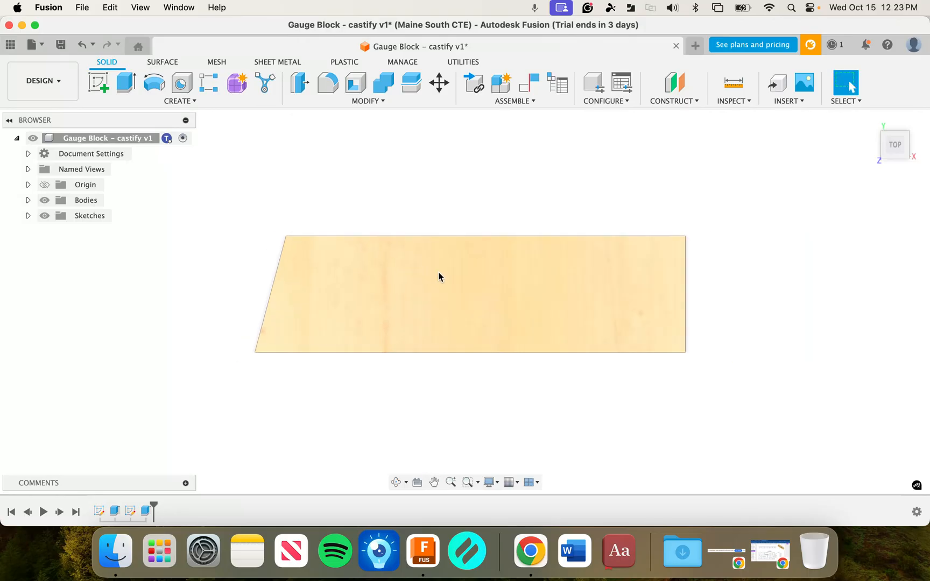
{"action": "double_click", "coordinate": [106, 509]}
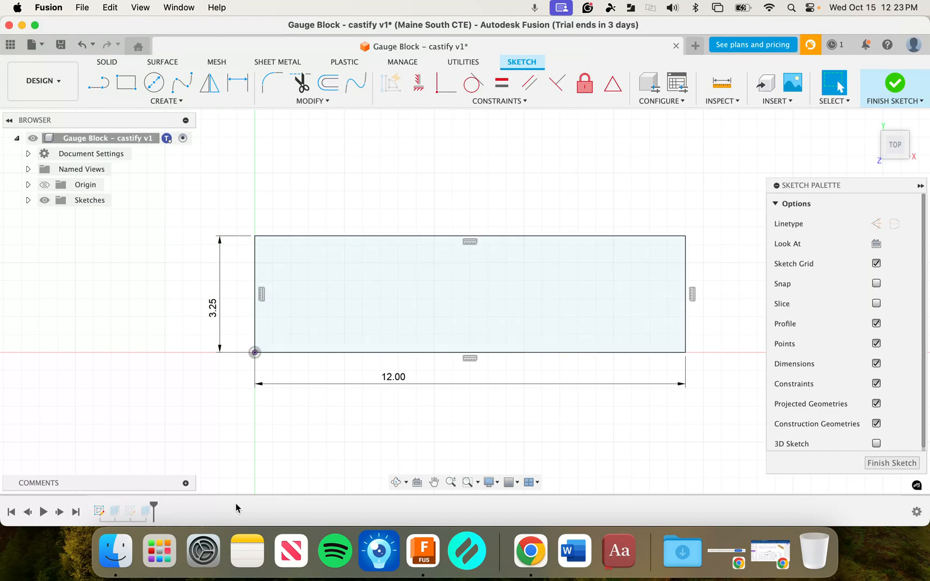
{"action": "left_click", "coordinate": [909, 90]}
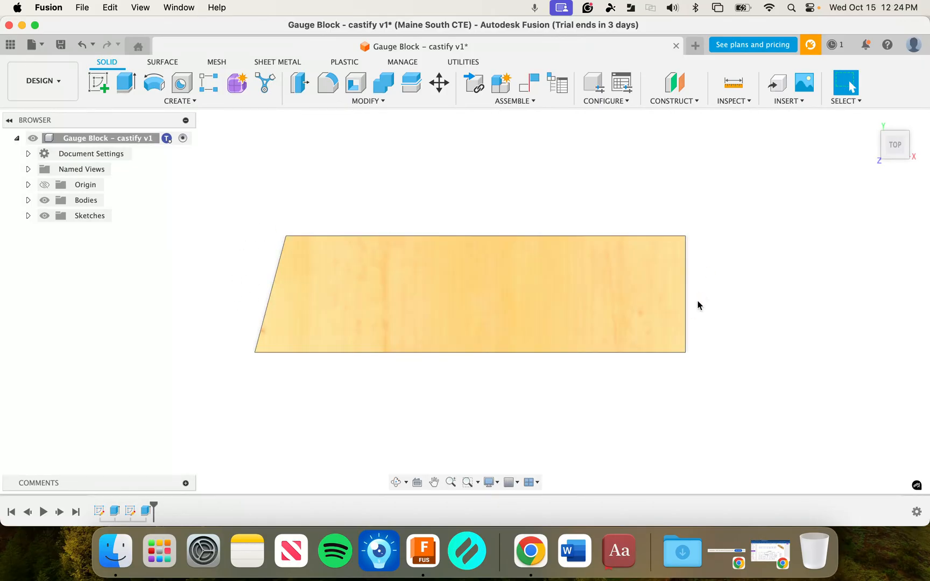
- Start a new sketch on the block's top face and project that face into it with Projection Link enabled
{"action": "left_click", "coordinate": [102, 80]}
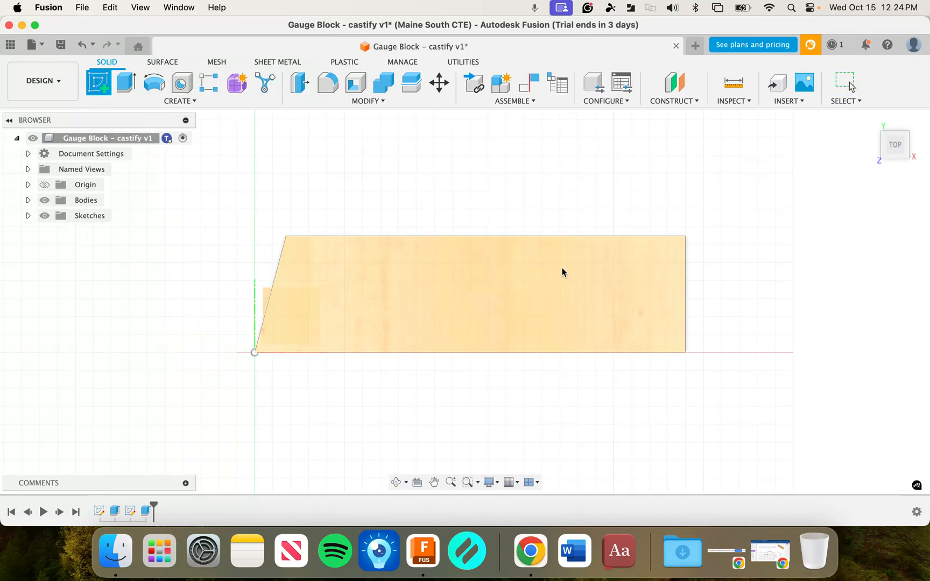
{"action": "left_click", "coordinate": [571, 277]}
{"action": "left_click", "coordinate": [688, 260]}
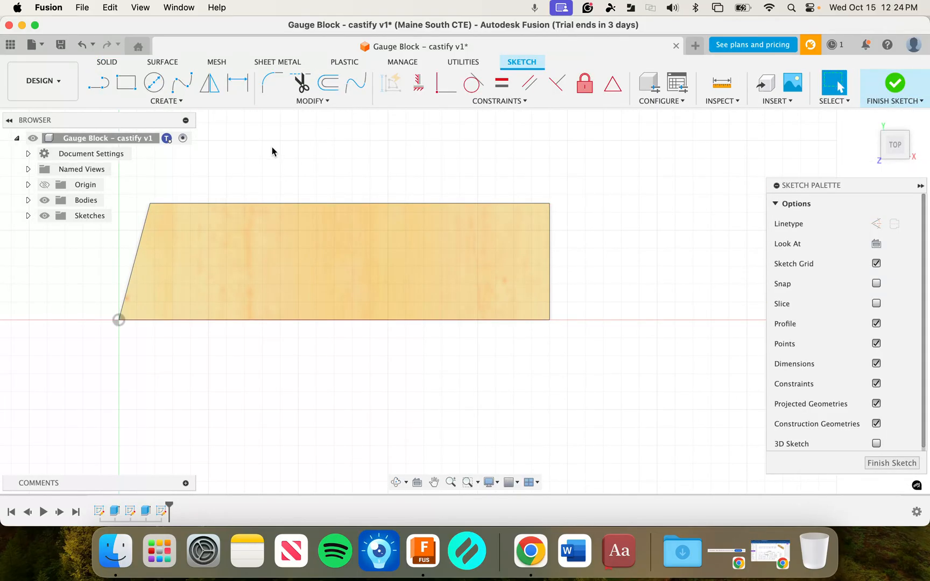
{"action": "left_click", "coordinate": [165, 101]}
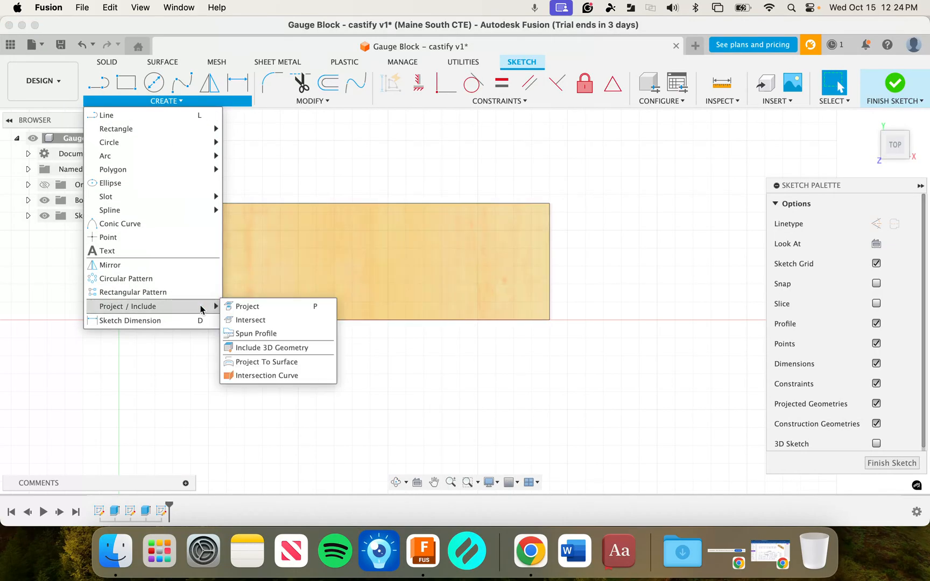
{"action": "left_click", "coordinate": [240, 306]}
{"action": "left_click", "coordinate": [424, 261]}
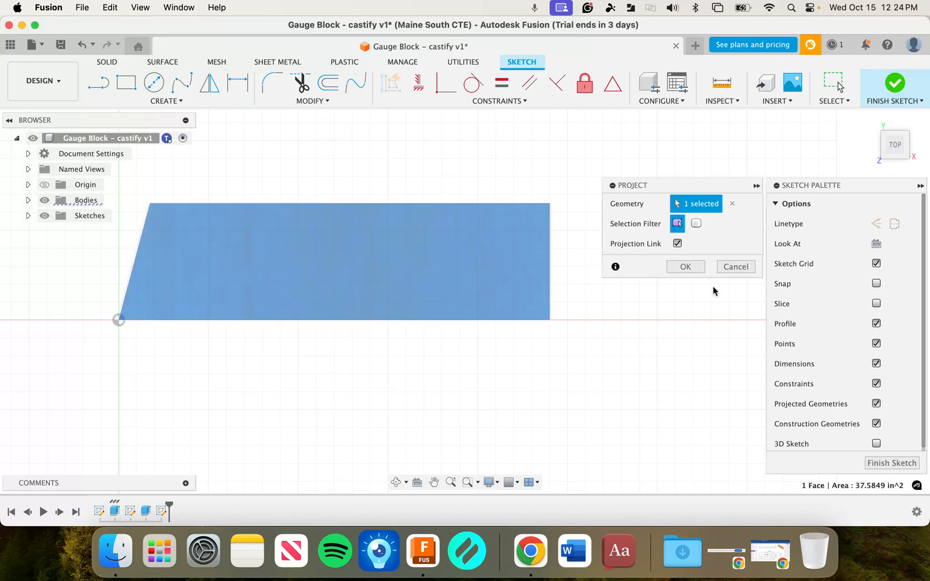
{"action": "left_click", "coordinate": [685, 267]}
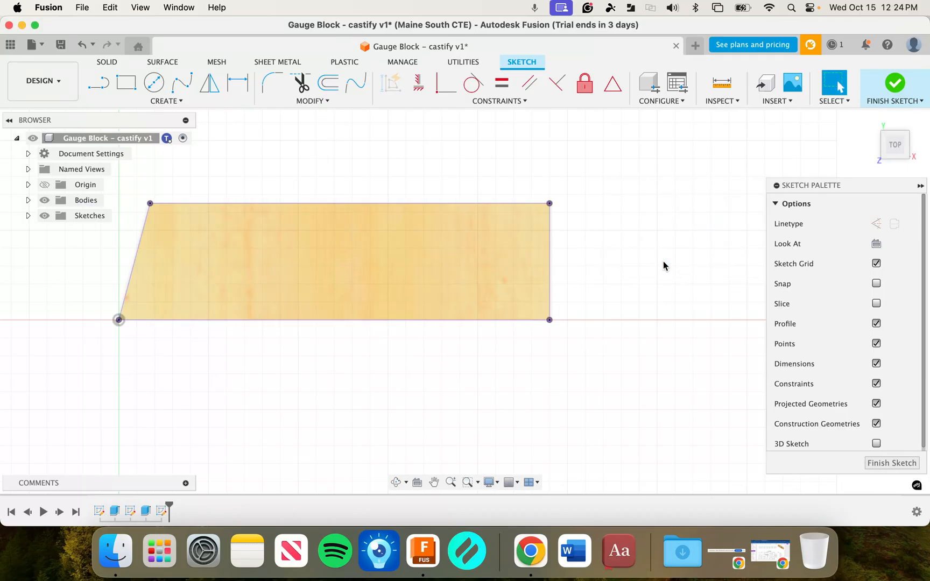
- Sketch a closed triangle from the block's lower-right corner up past its top edge, with slanted sides about 5 in and 5.4 in long
{"action": "left_click", "coordinate": [99, 84]}
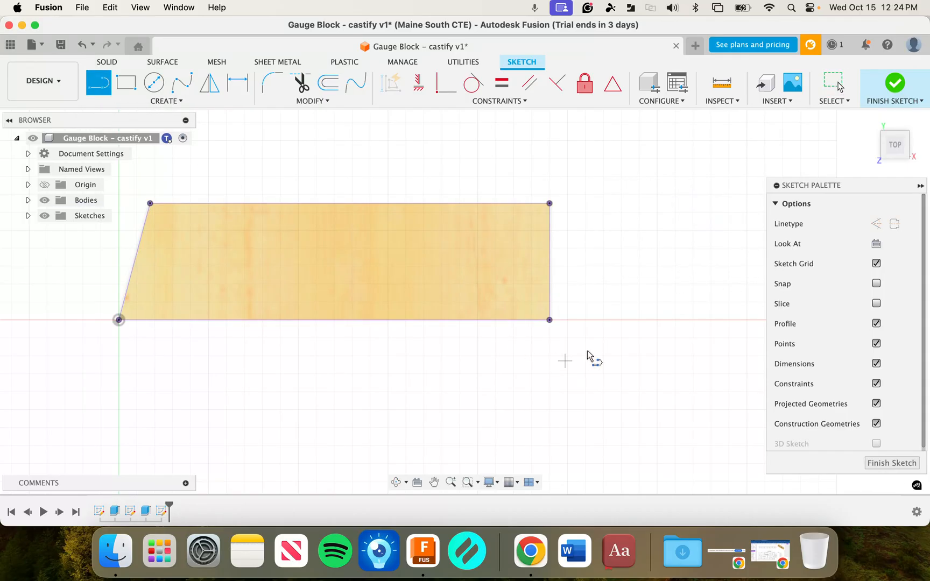
{"action": "left_click", "coordinate": [550, 321]}
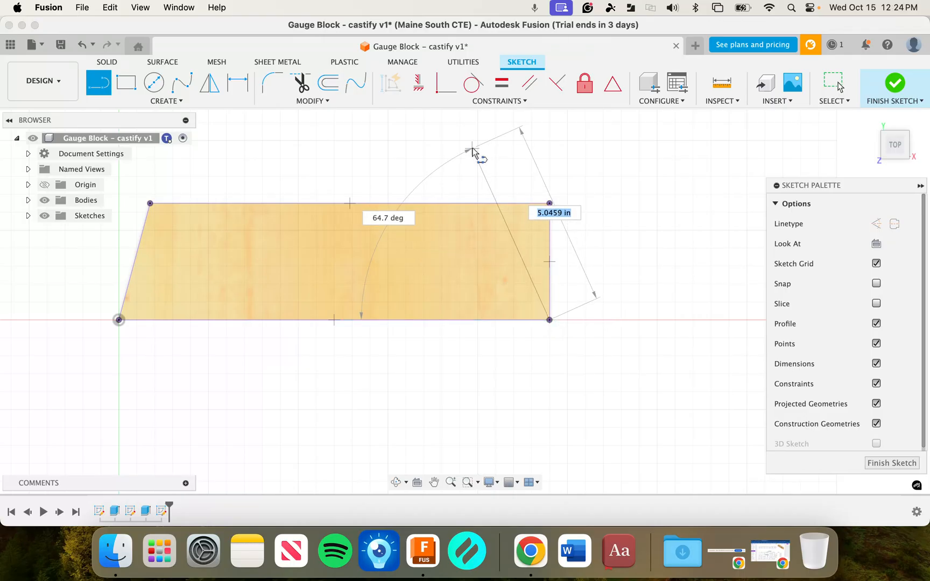
{"action": "left_click", "coordinate": [471, 156]}
{"action": "left_click", "coordinate": [661, 161]}
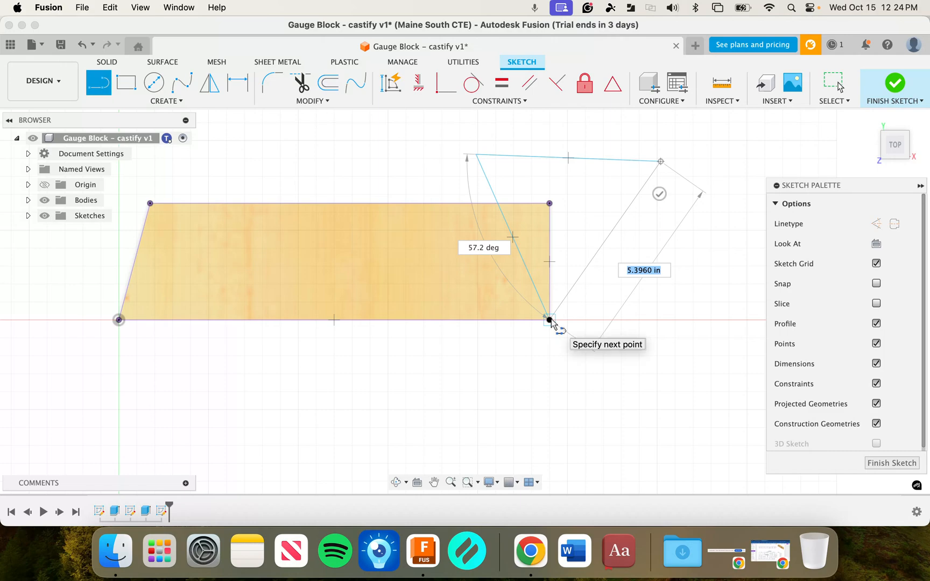
{"action": "left_click", "coordinate": [552, 322]}
{"action": "key", "text": "Escape"}
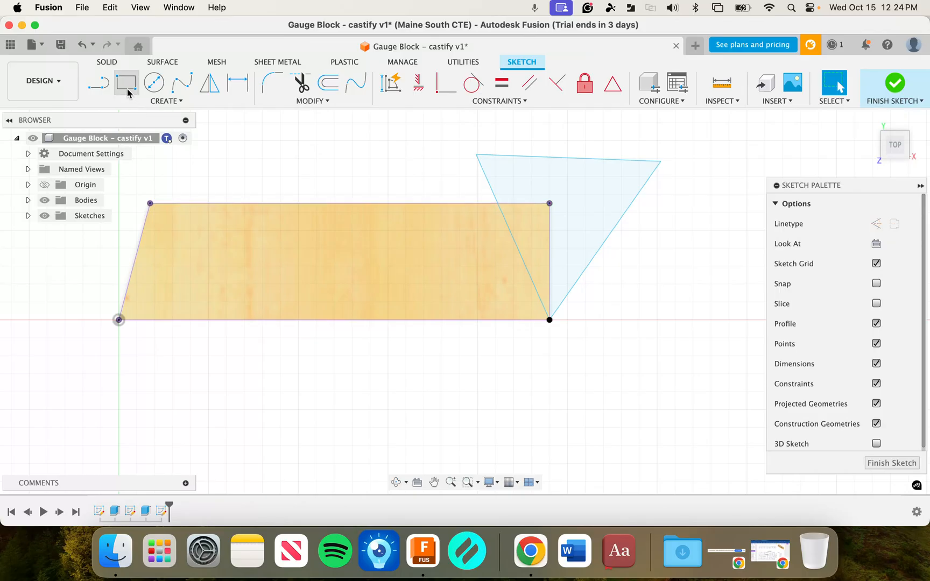
{"action": "left_click", "coordinate": [247, 88]}
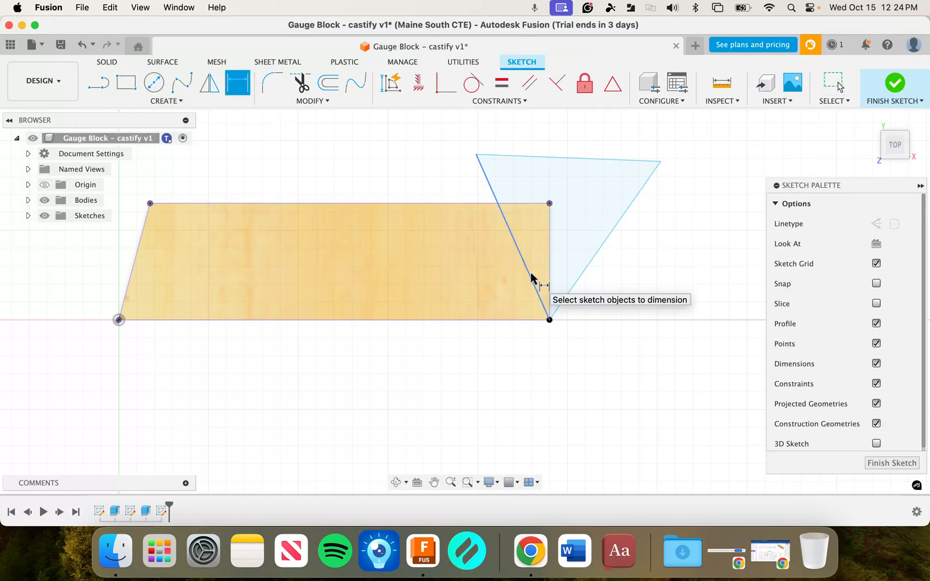
{"action": "left_click", "coordinate": [532, 277]}
{"action": "left_click", "coordinate": [531, 320]}
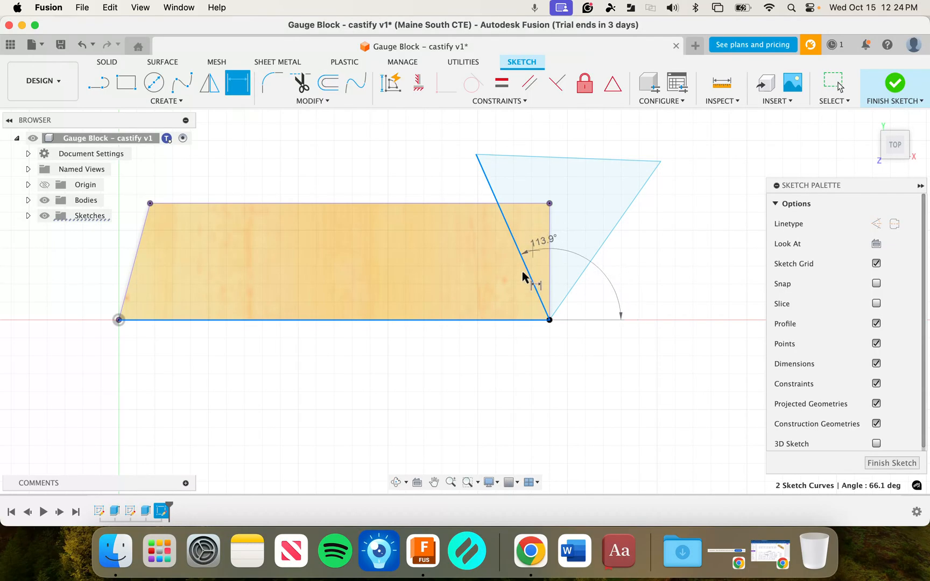
{"action": "key", "text": "Escape"}
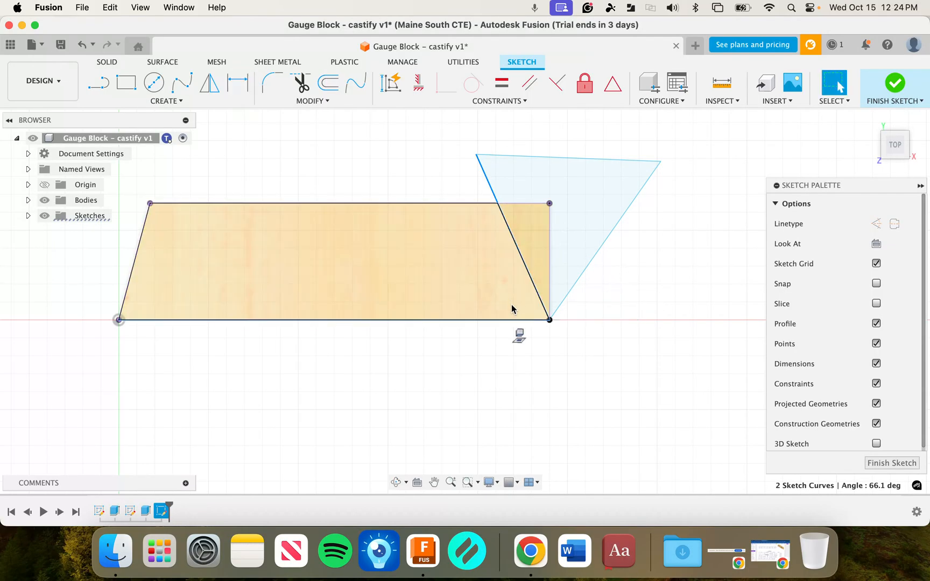
- Dimension the angle between the triangle's slanted line and the block's vertical end edge at 5°, and finish the sketch
{"action": "left_click", "coordinate": [237, 82]}
{"action": "left_click", "coordinate": [550, 241]}
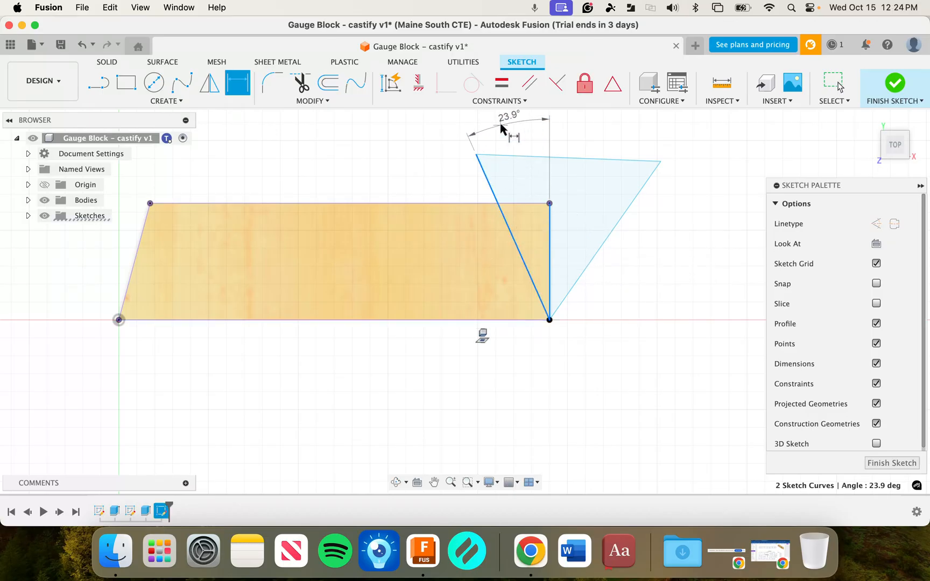
{"action": "left_click", "coordinate": [519, 154]}
{"action": "middle_click_drag", "start_coordinate": [519, 154], "coordinate": [514, 208]}
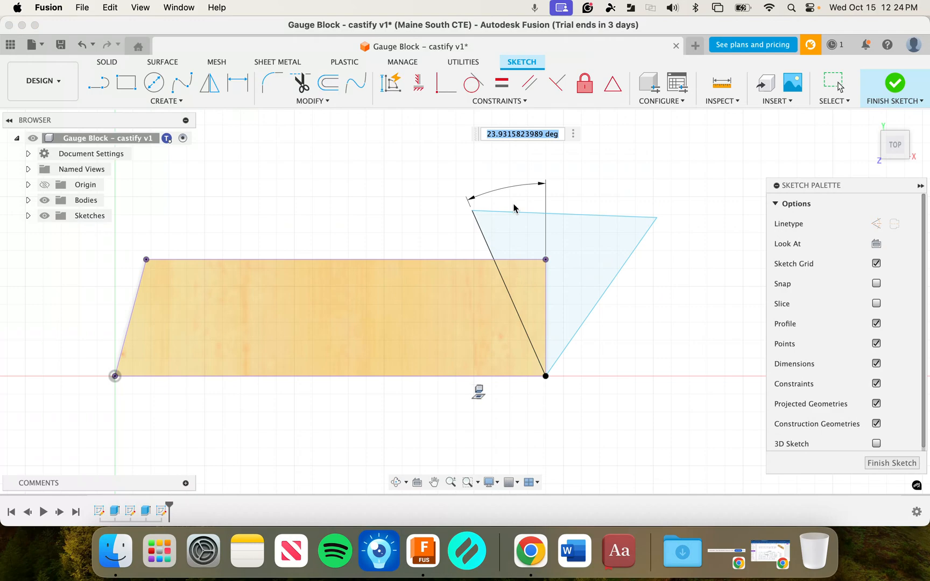
{"action": "type", "text": "5"}
{"action": "key", "text": "Return"}
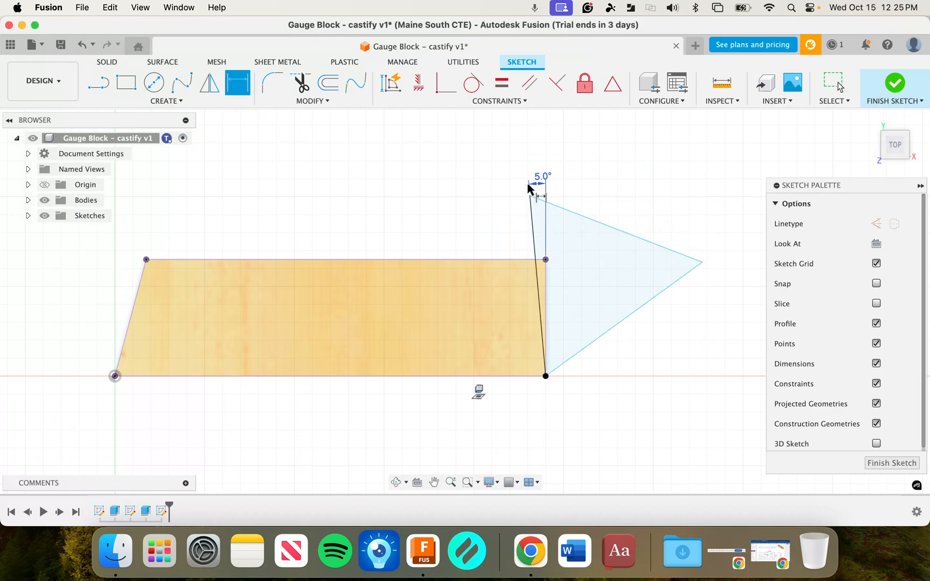
{"action": "left_click", "coordinate": [895, 83]}
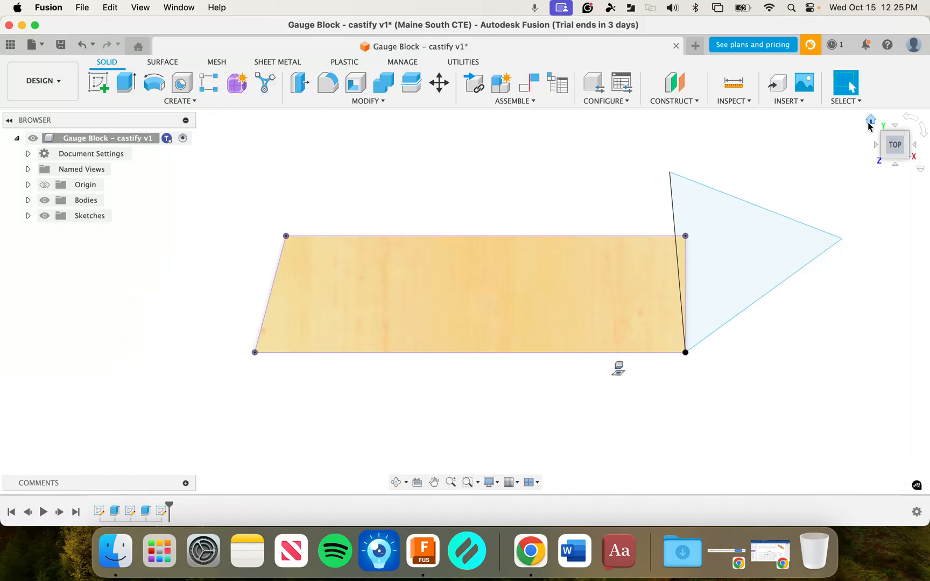
- Extrude both triangle profiles -2.5 in down through the block as a cut to form the angled end
{"action": "left_click", "coordinate": [870, 122]}
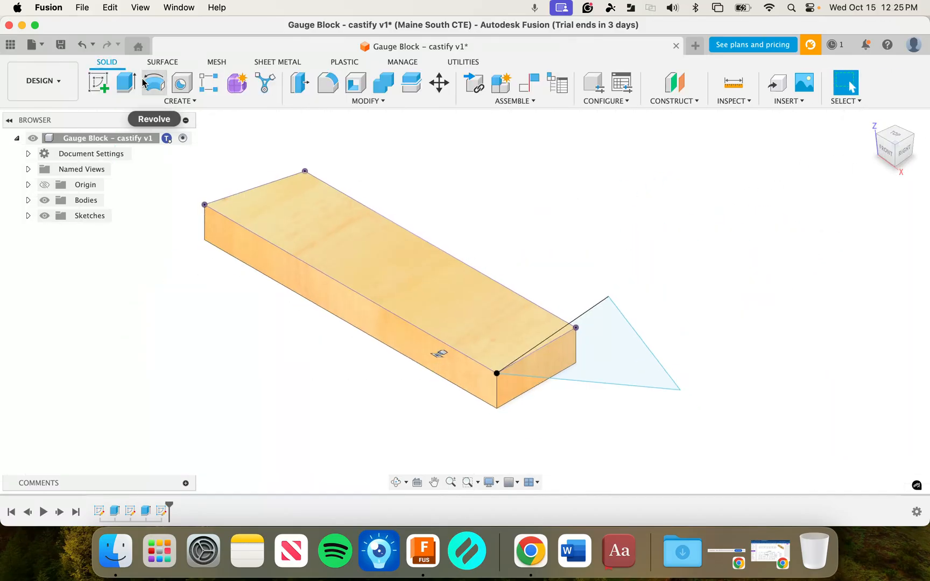
{"action": "key", "text": "e"}
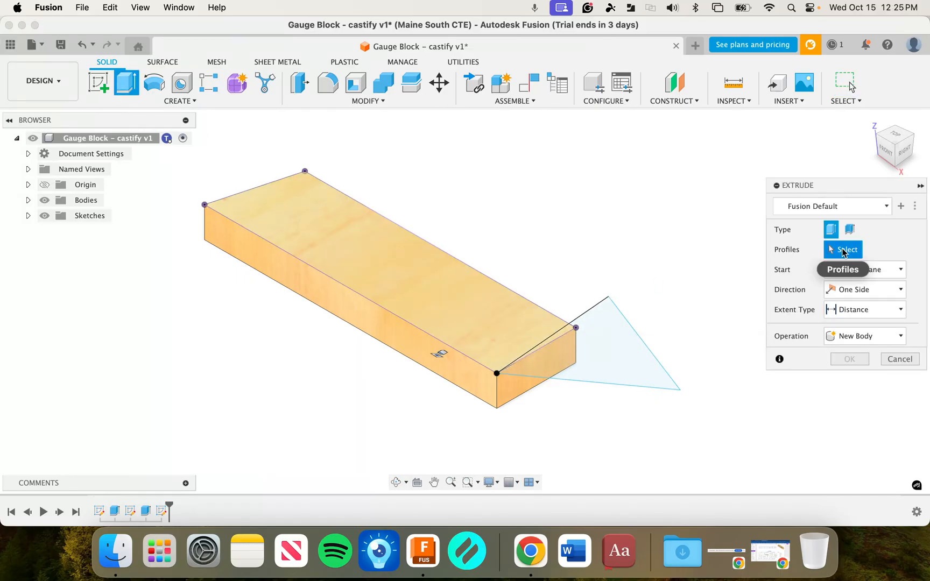
{"action": "left_click", "coordinate": [589, 340]}
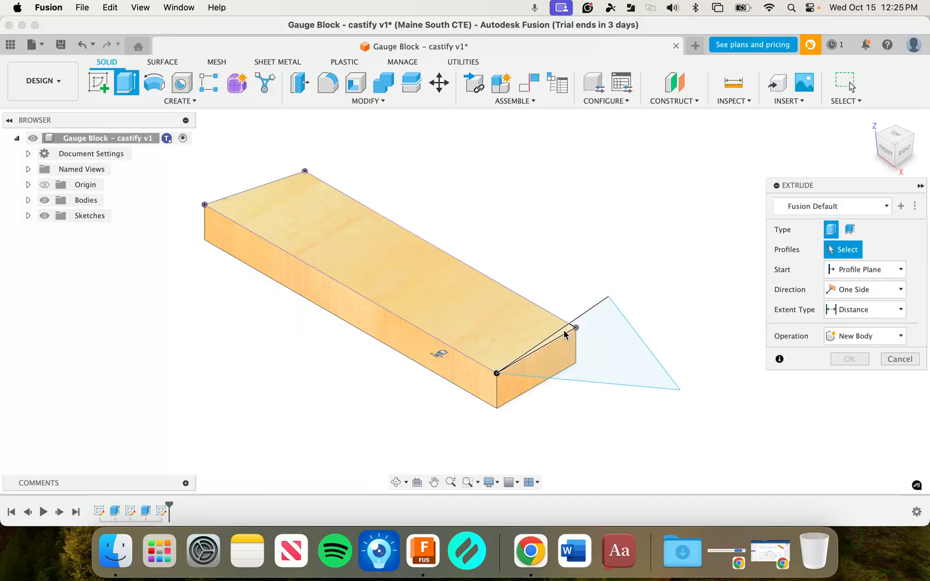
{"action": "left_click", "coordinate": [620, 330]}
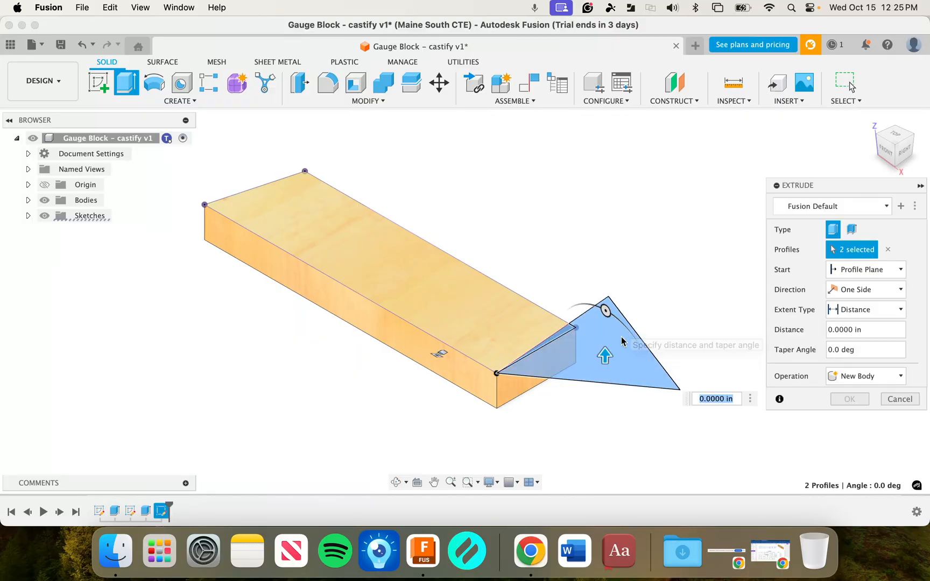
{"action": "left_click_drag", "start_coordinate": [605, 355], "coordinate": [612, 421]}
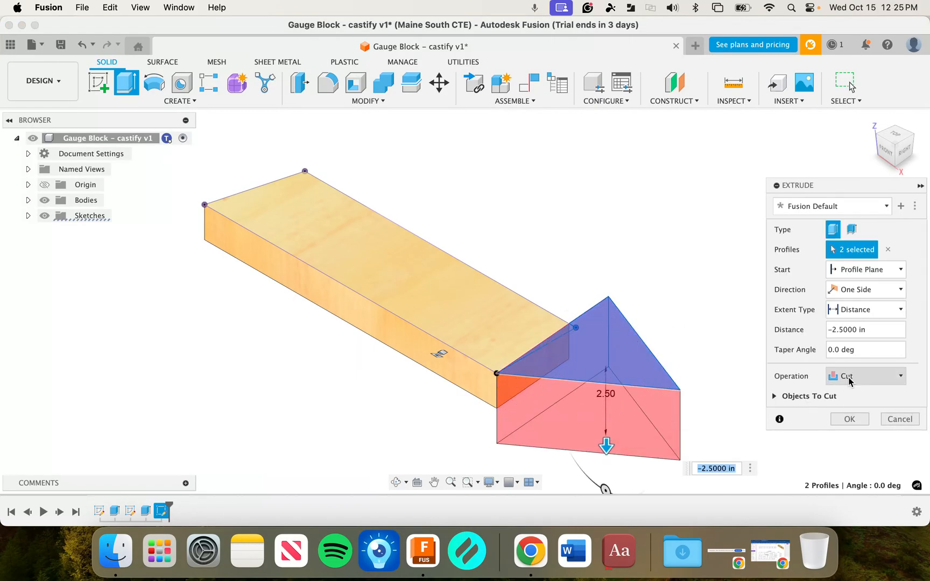
{"action": "left_click", "coordinate": [849, 419]}
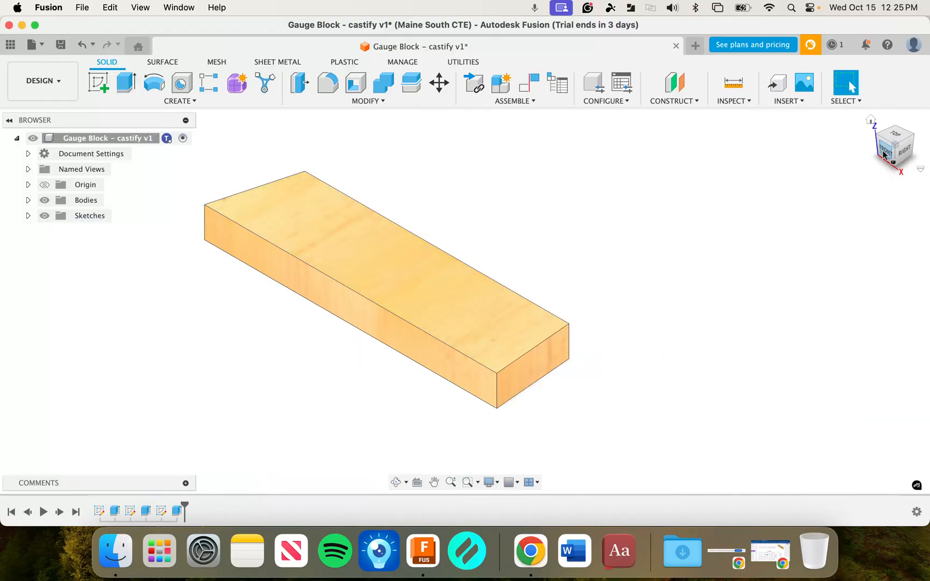
- Examine the block from directly above with its long edges running horizontally to check both angled ends
{"action": "left_click", "coordinate": [889, 132]}
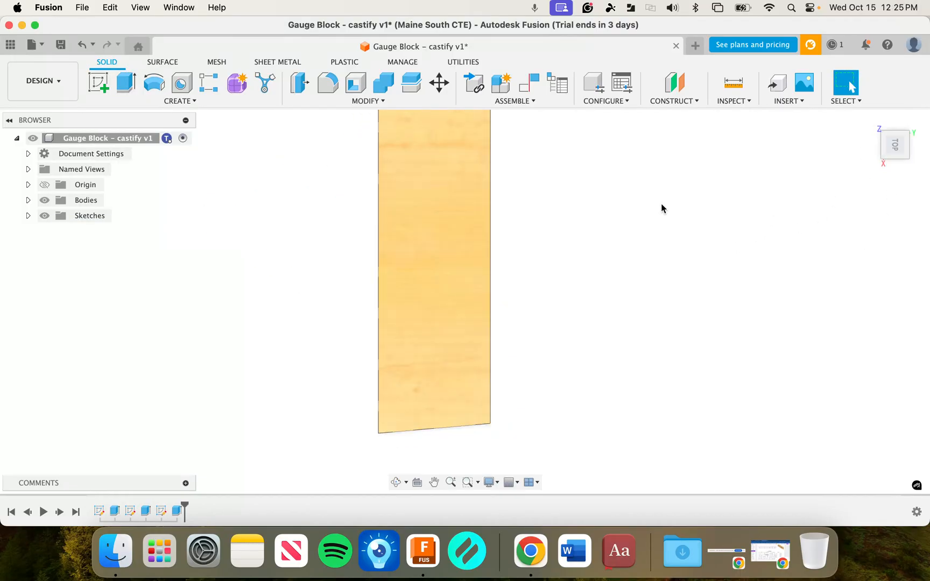
{"action": "left_click", "coordinate": [909, 118]}
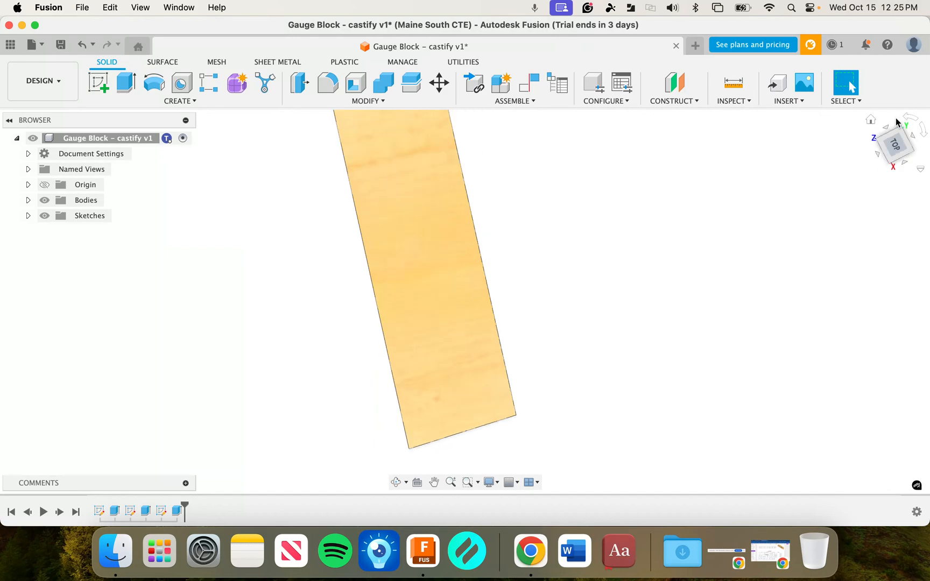
{"action": "middle_click_drag", "start_coordinate": [390, 287], "coordinate": [411, 266]}
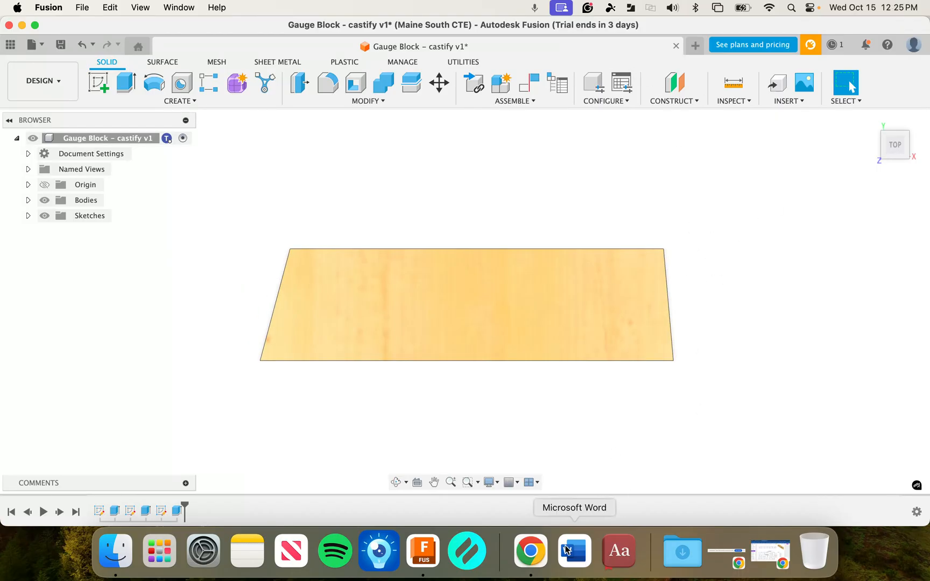
{"action": "left_click", "coordinate": [560, 8]}
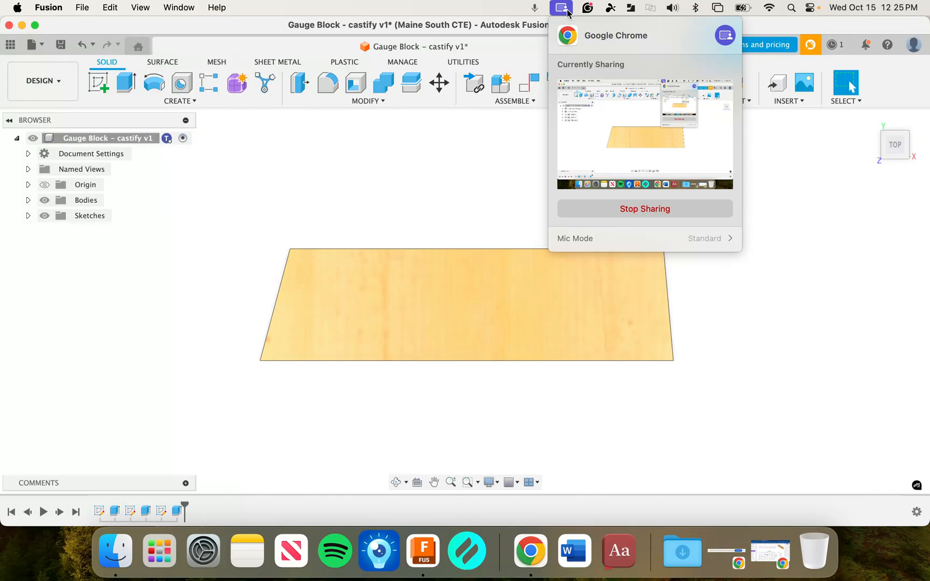